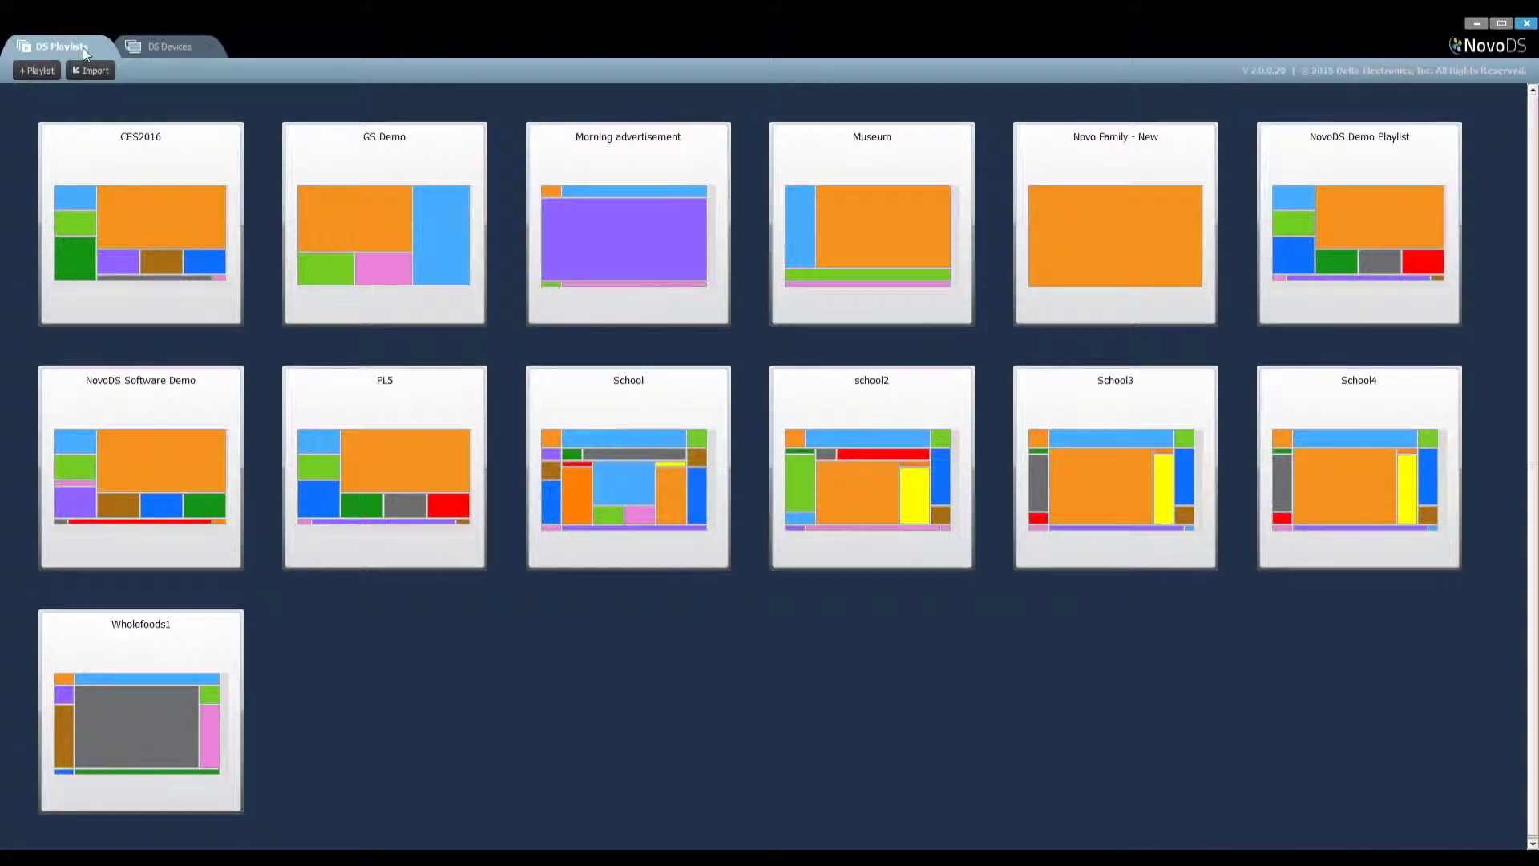
Switch from the playlist grid to the empty DS Devices list
left_click(152, 45)
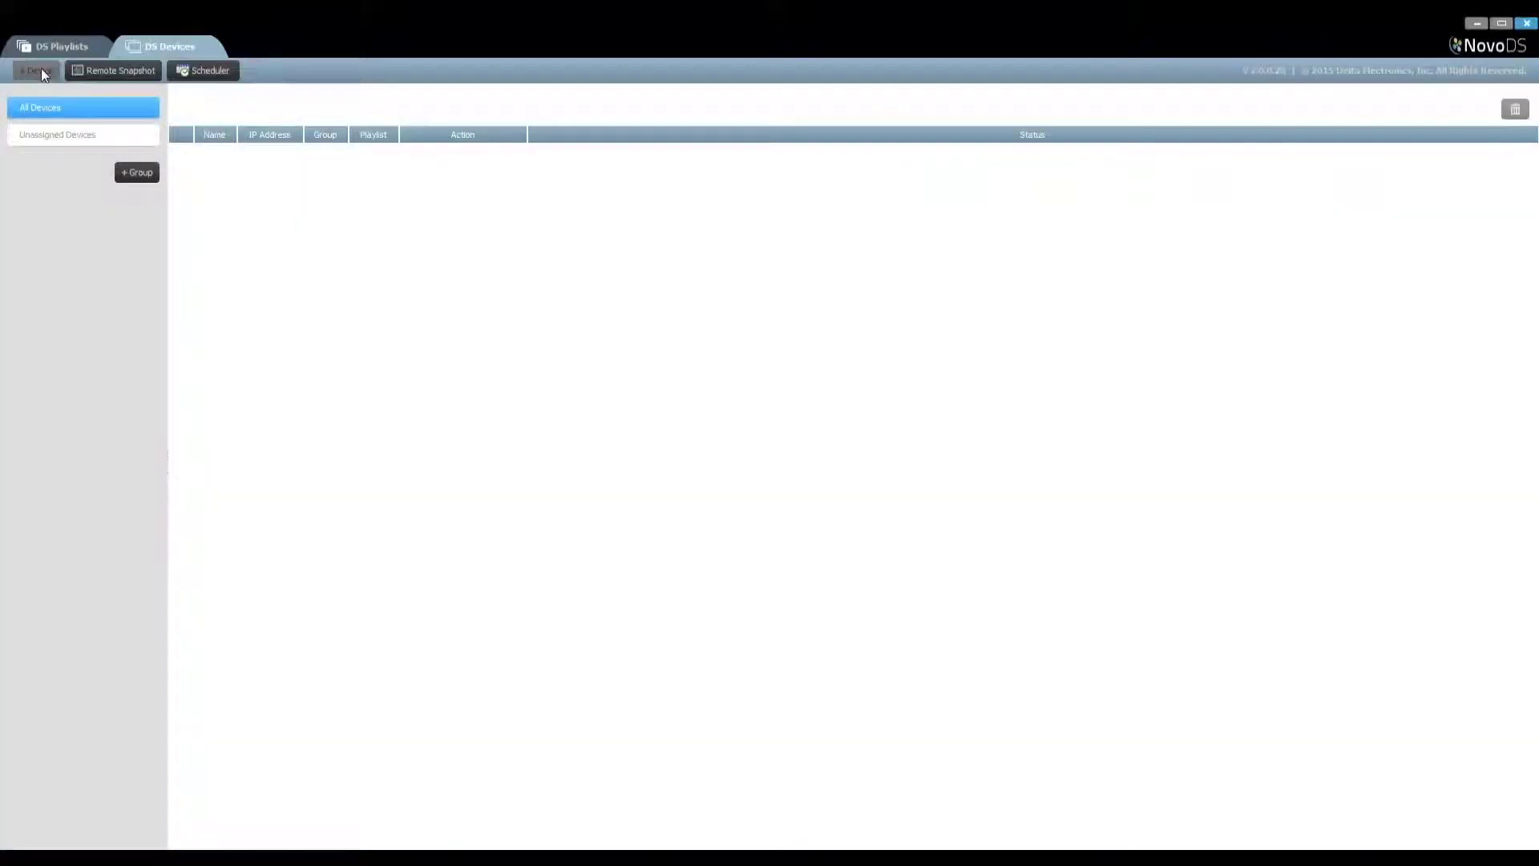
Add device Lobby DS at 192.168.29.217, described as 'The DS at the lobby of the 1st floor'
left_click(41, 69)
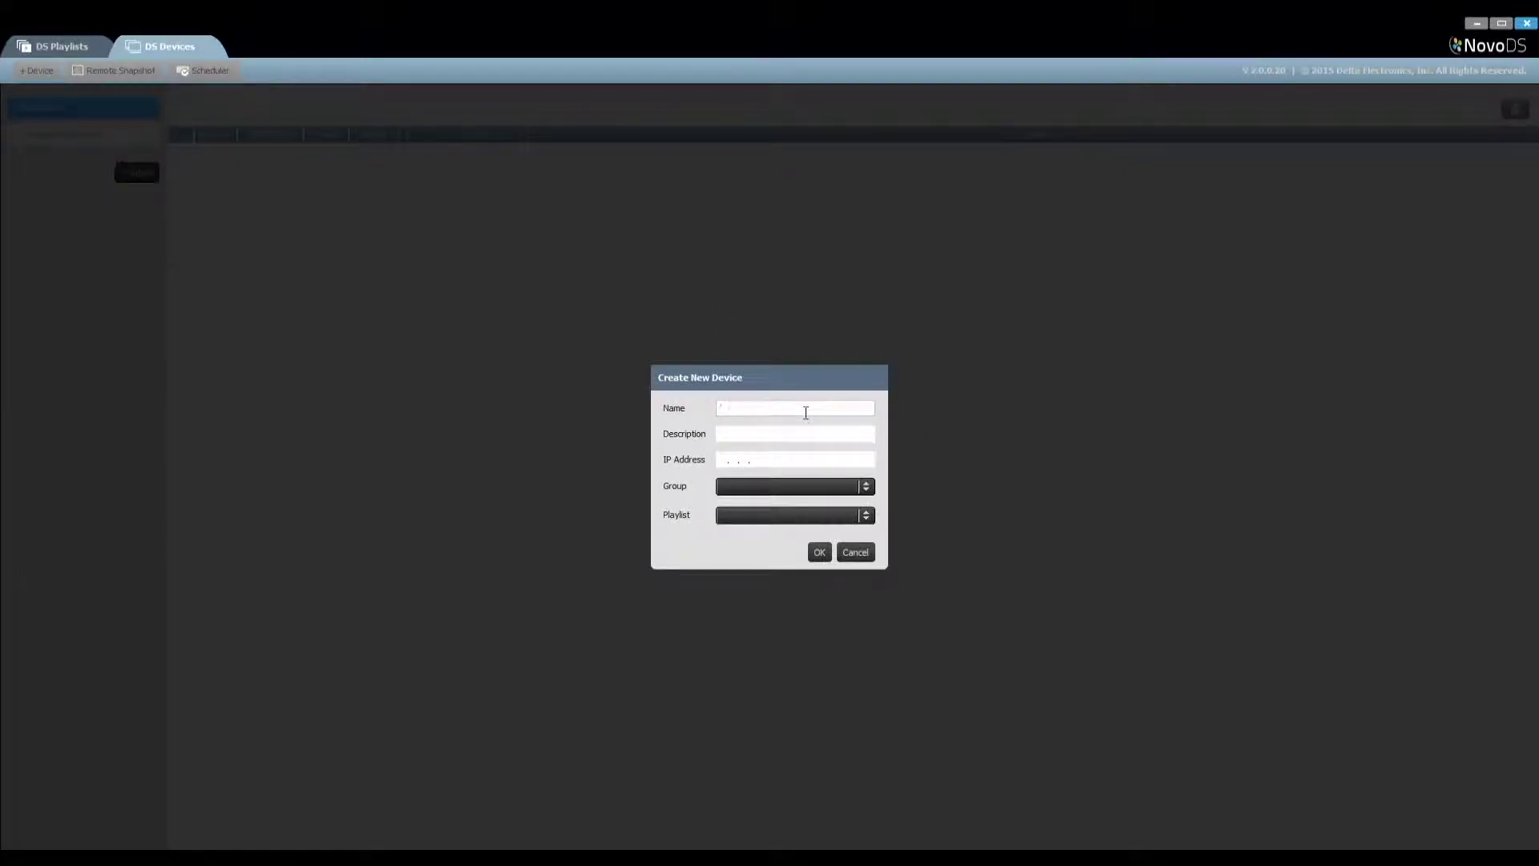
type("Lobby DS")
key("Tab")
type("The DS at")
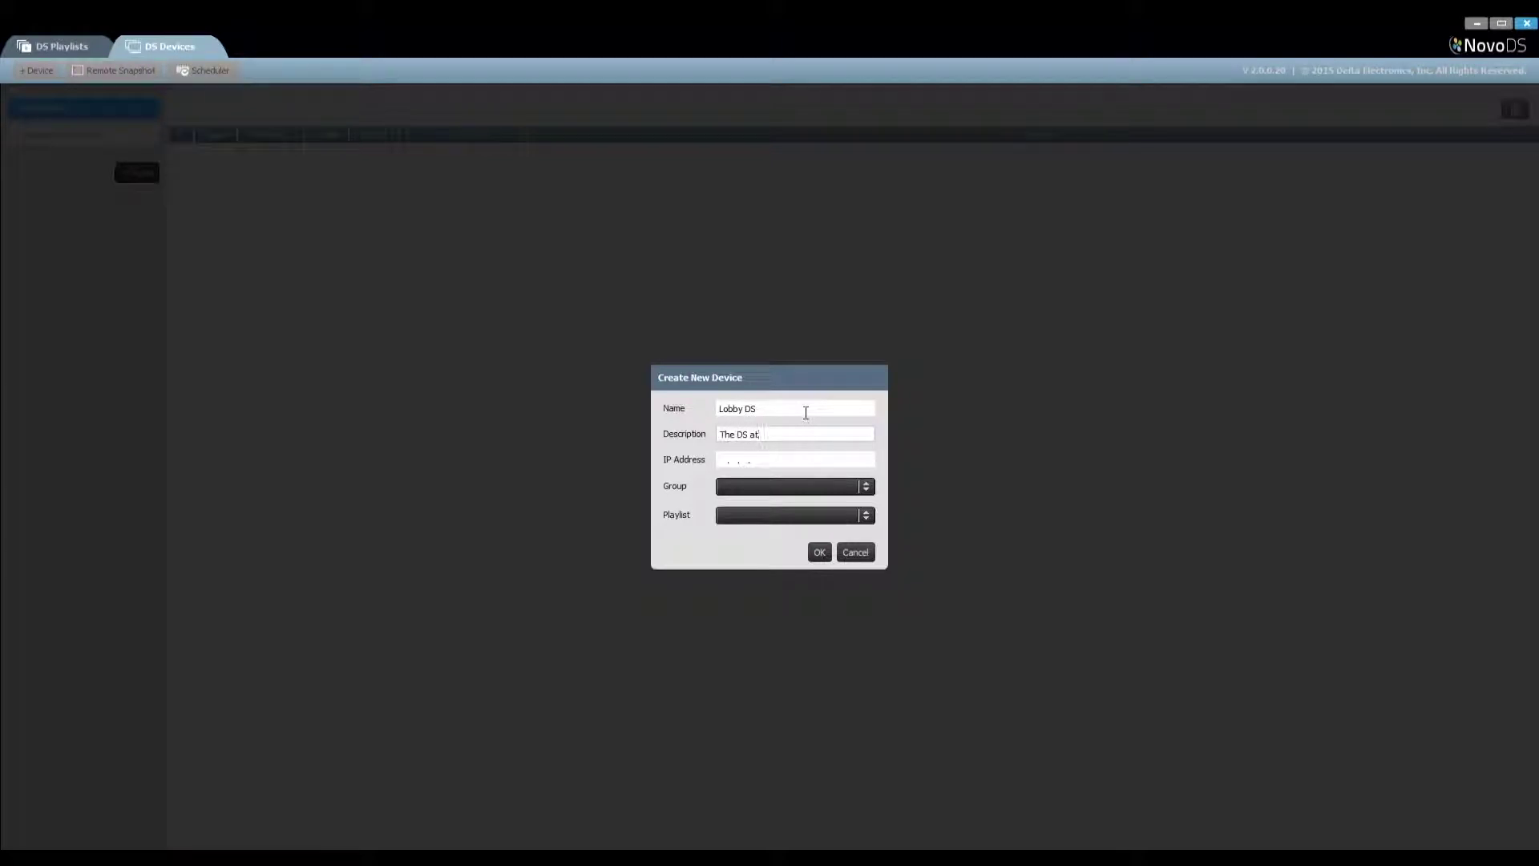
type(" the lobby of the 1st floor")
key("Tab")
type("192.168.")
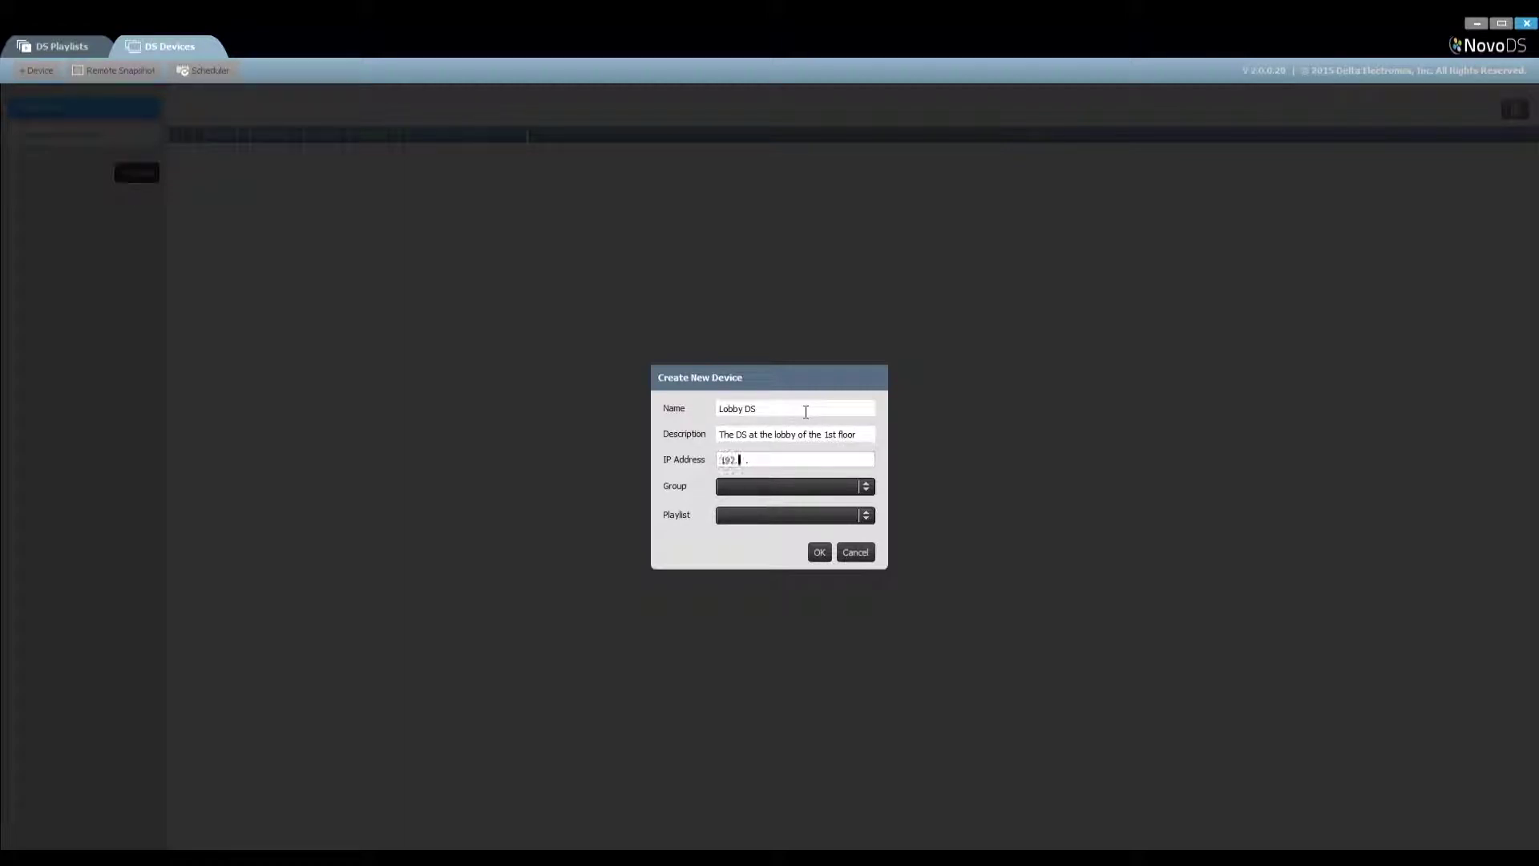
type("29 .217")
left_click(820, 551)
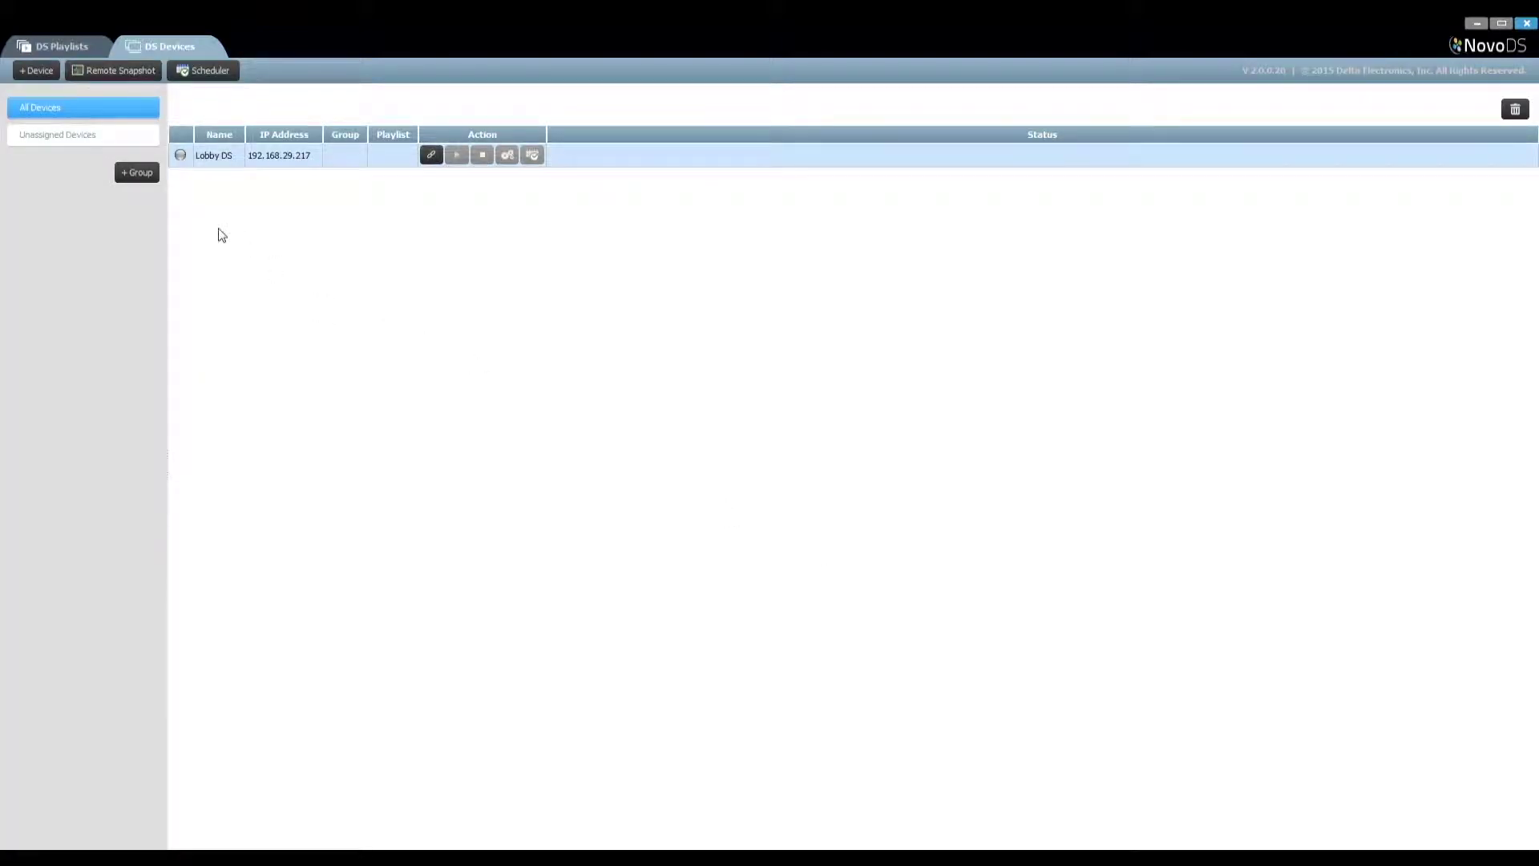
Add device Cafe DS at 192.168.29.250 with its 1st-floor cafe description, then select Lobby DS
left_click(38, 70)
type("Cafe DS")
key("Tab")
type("The DS at a")
type("he cafe of the 1st floor")
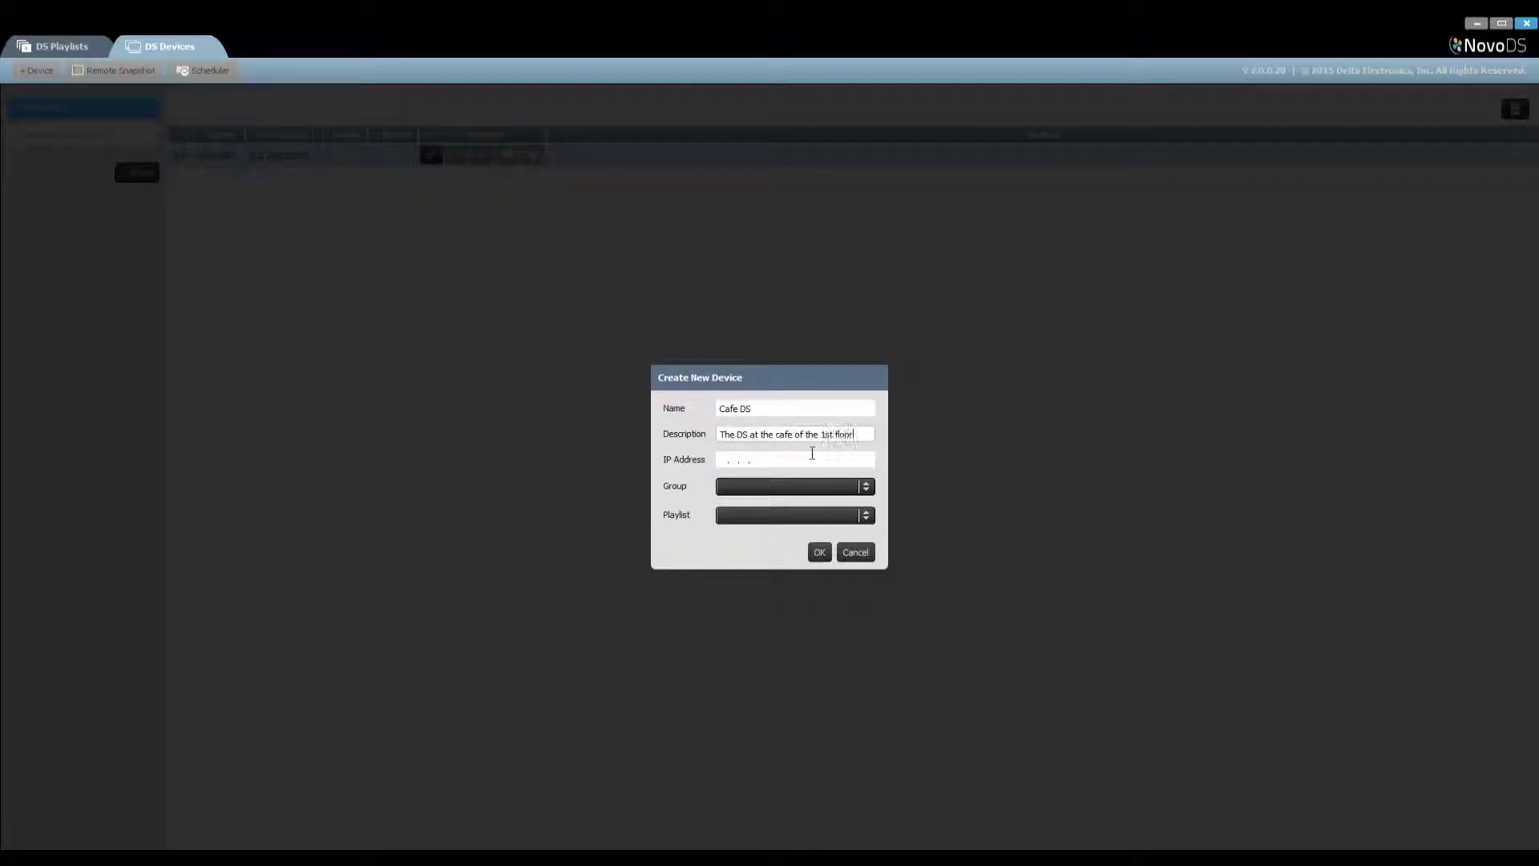
left_click(726, 459)
type("192.168.2")
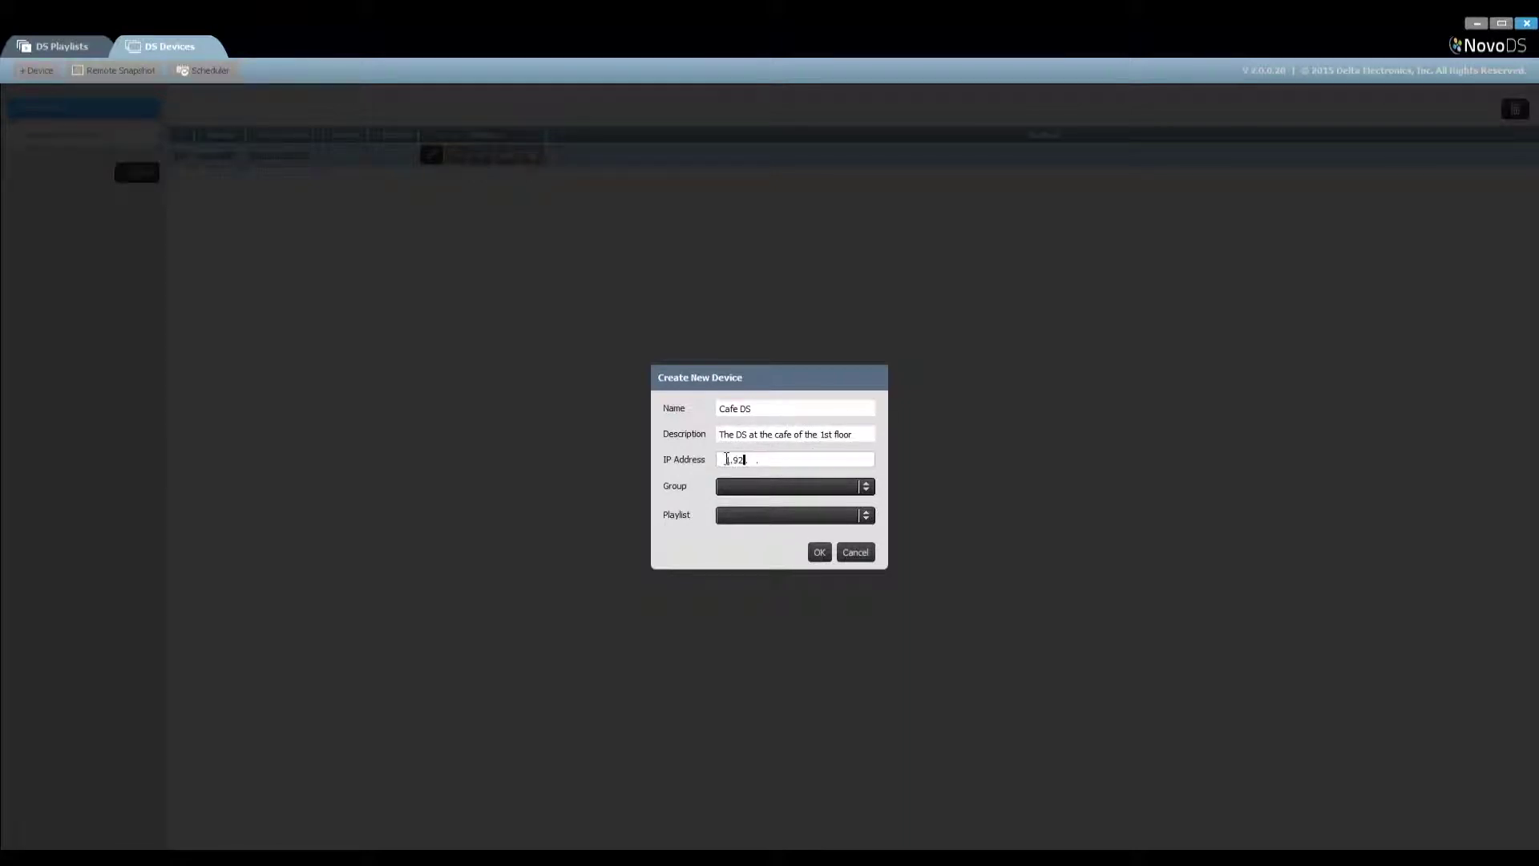
type("9.250")
left_click(819, 552)
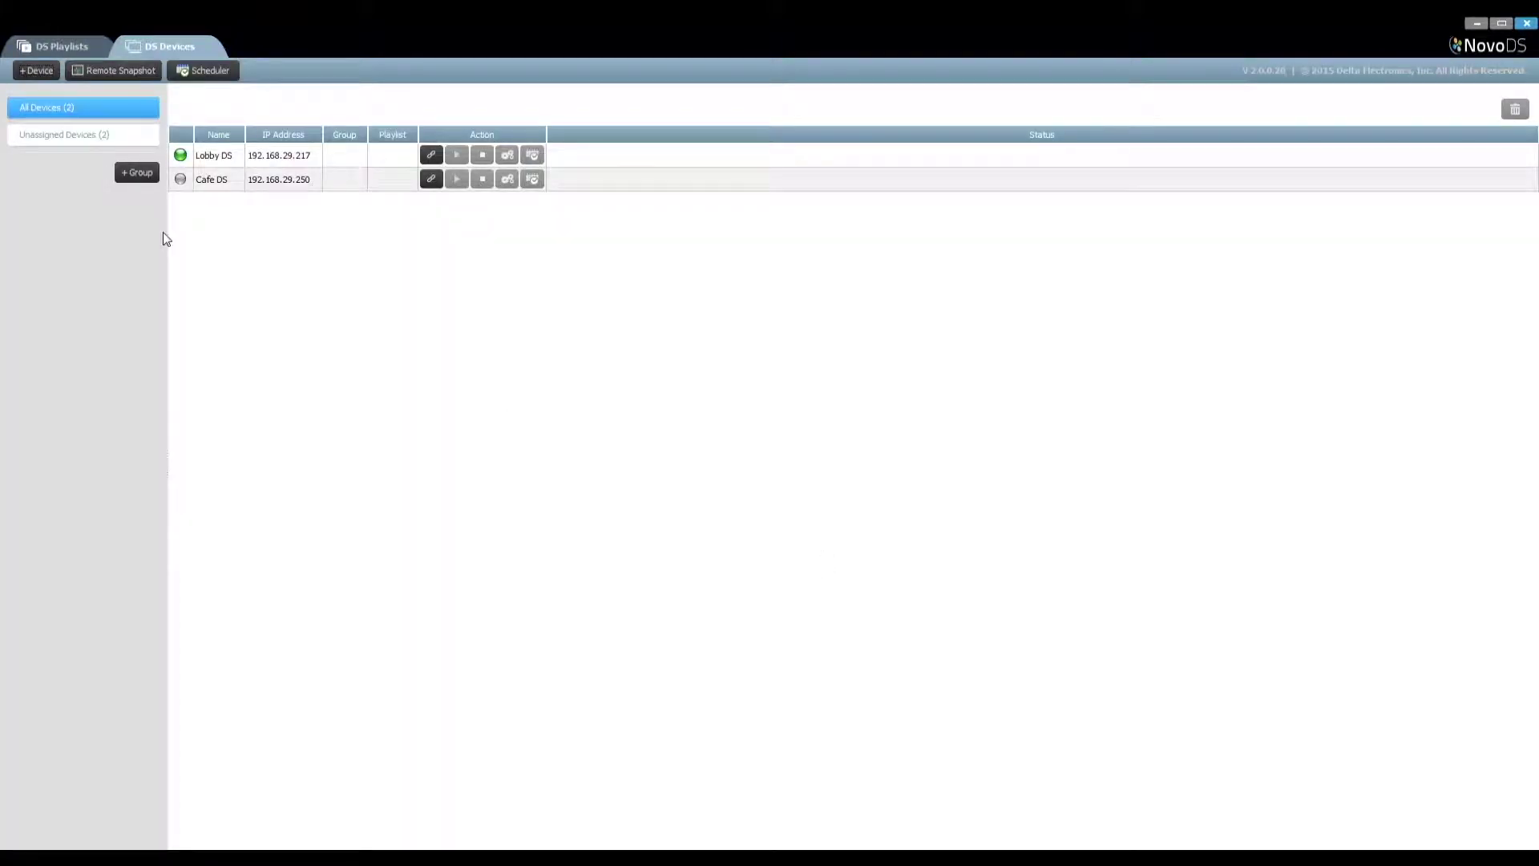
left_click(433, 155)
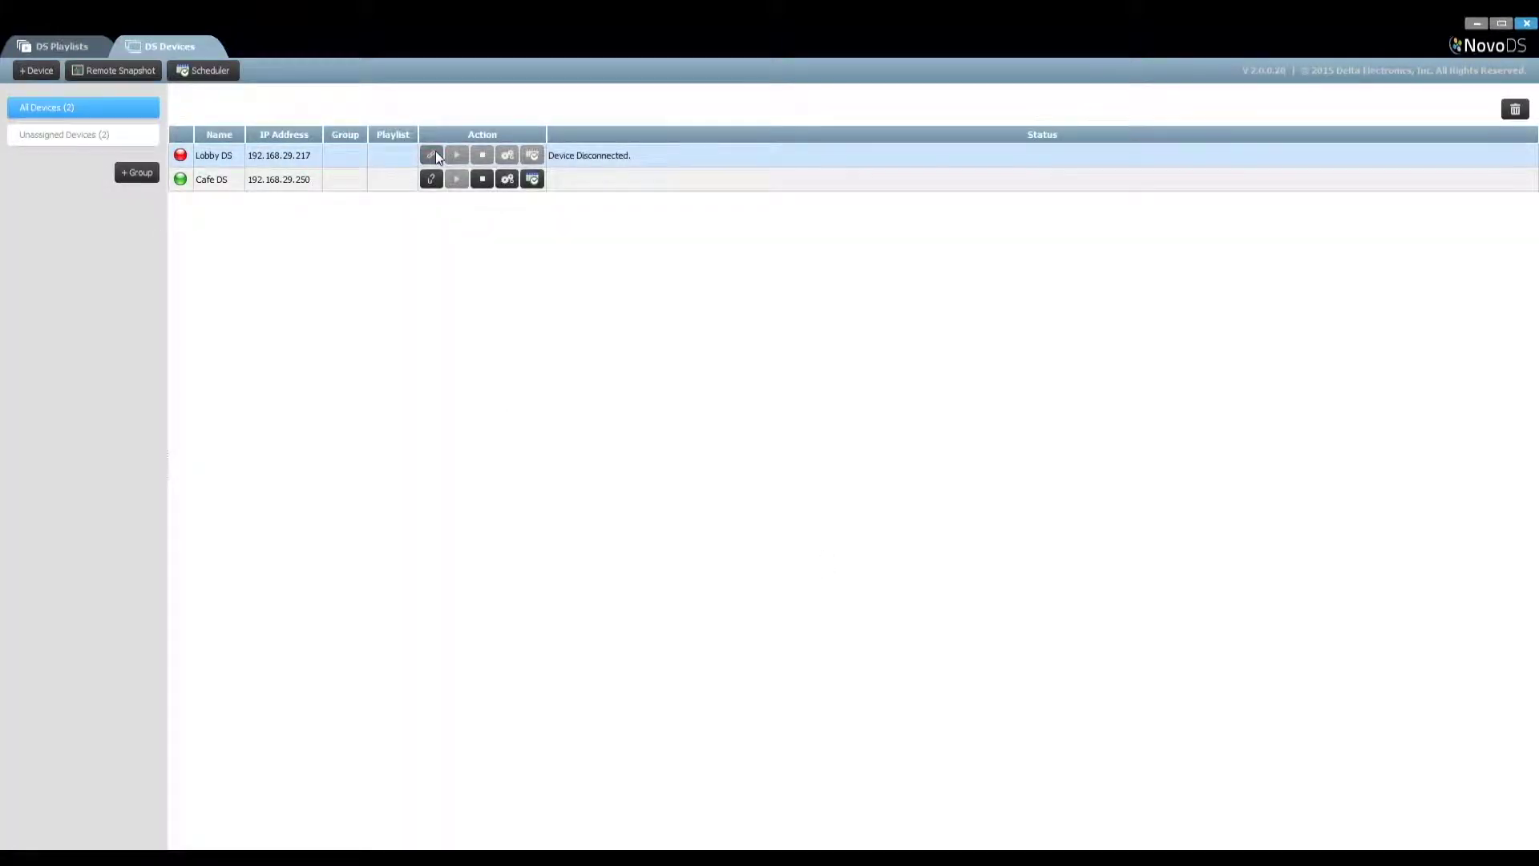
Connect Lobby DS and play NovoDS Demo Playlist on it
left_click(387, 155)
left_click(387, 156)
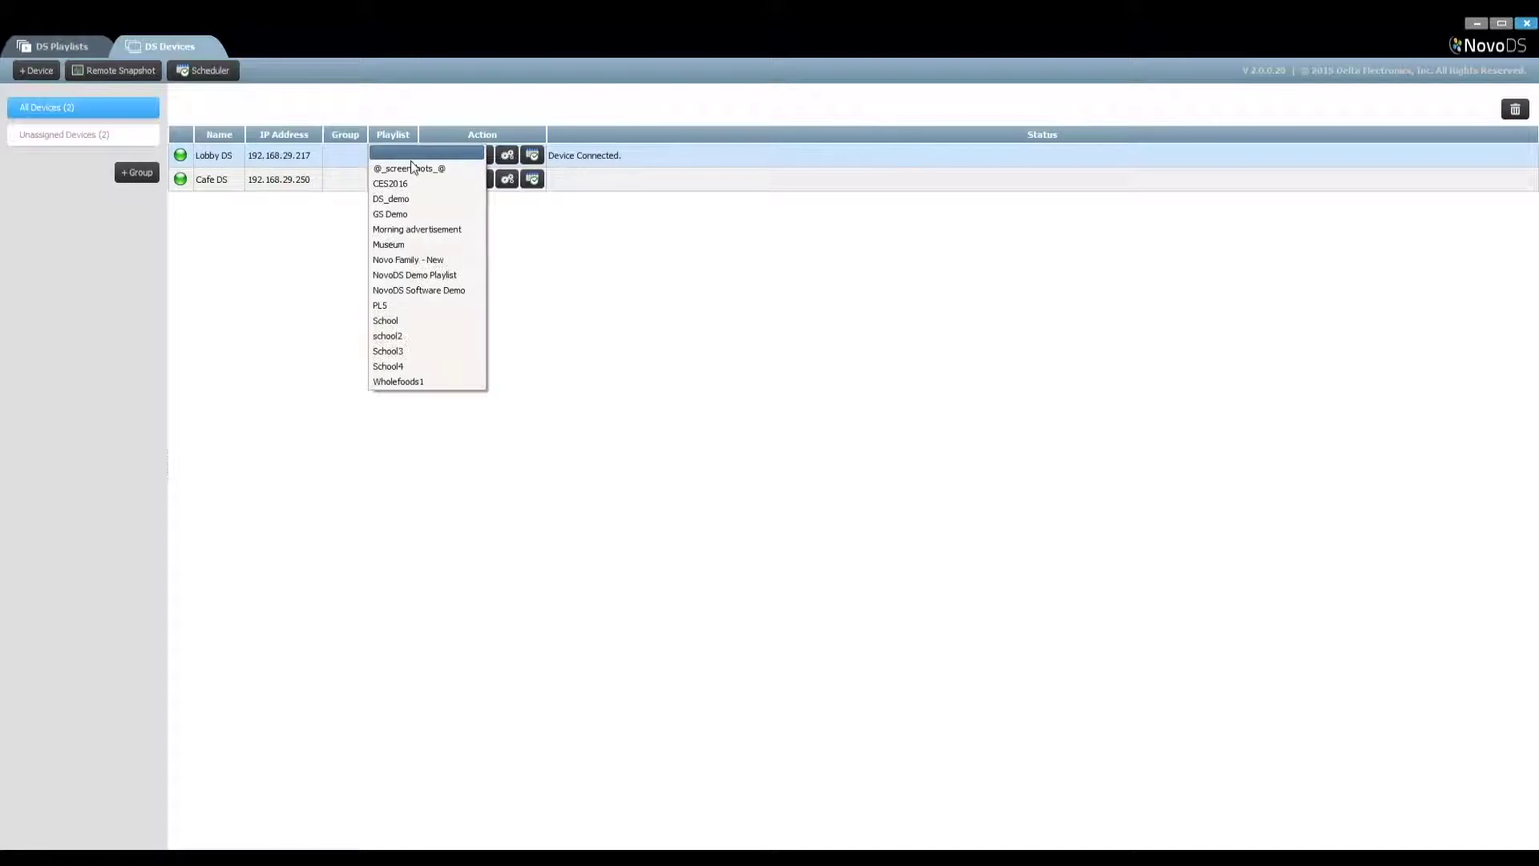
left_click(443, 276)
left_click(460, 153)
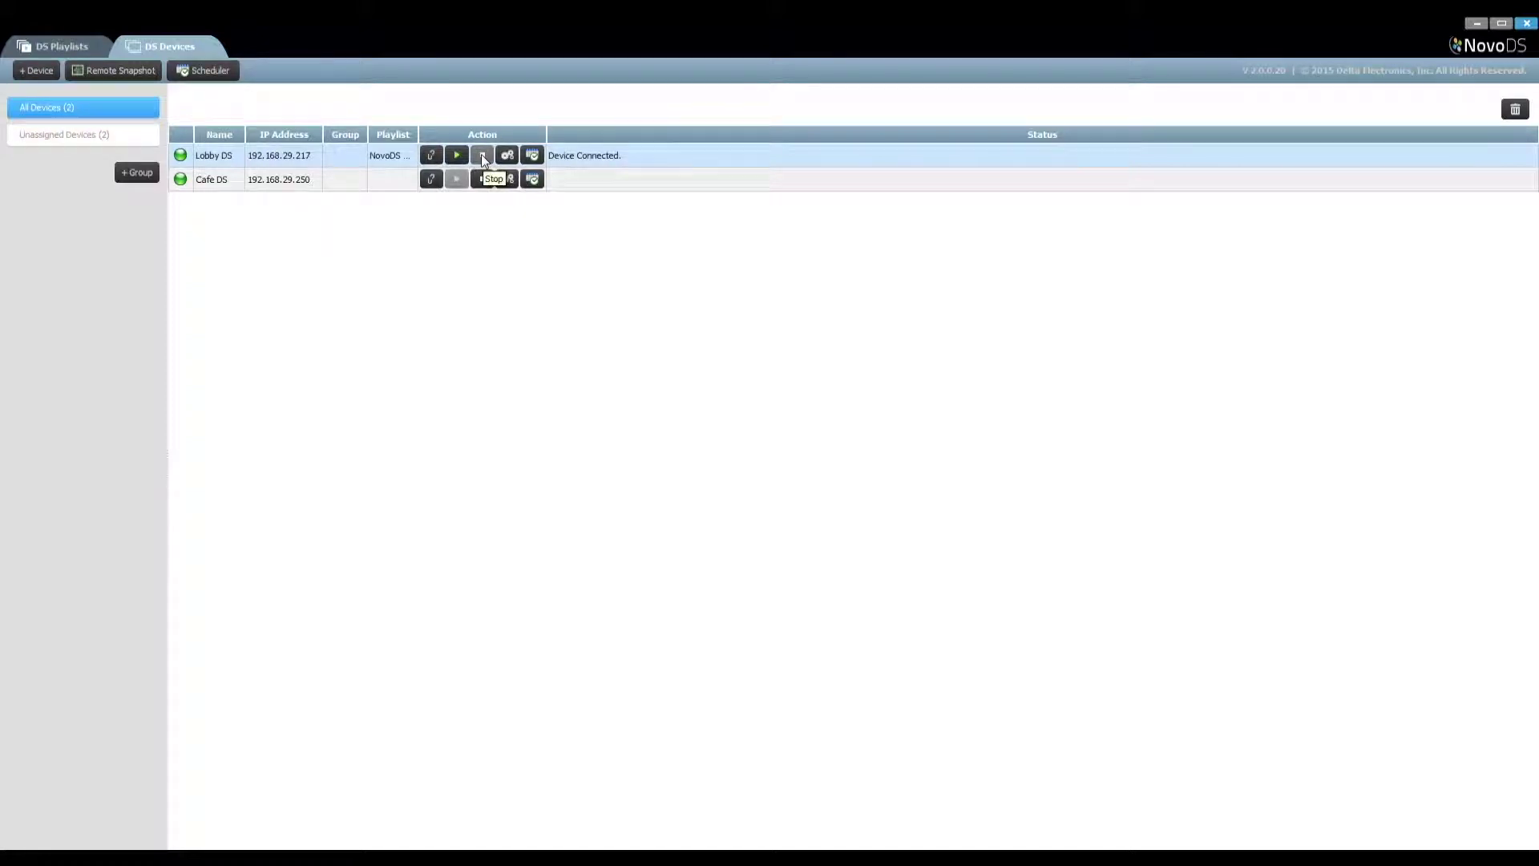
left_click(510, 156)
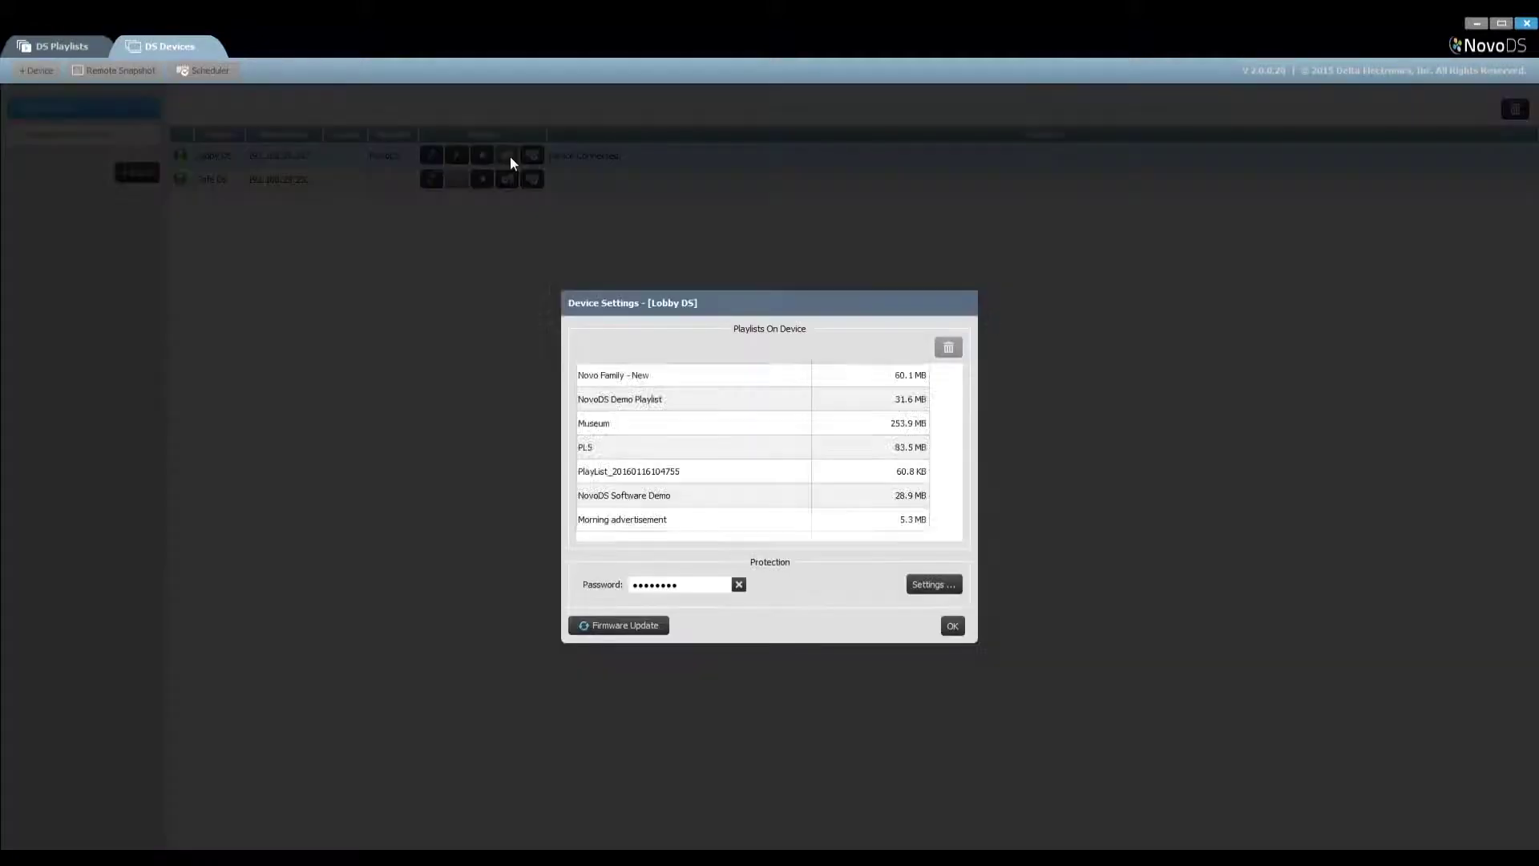
left_click(803, 479)
left_click(948, 347)
left_click(775, 448)
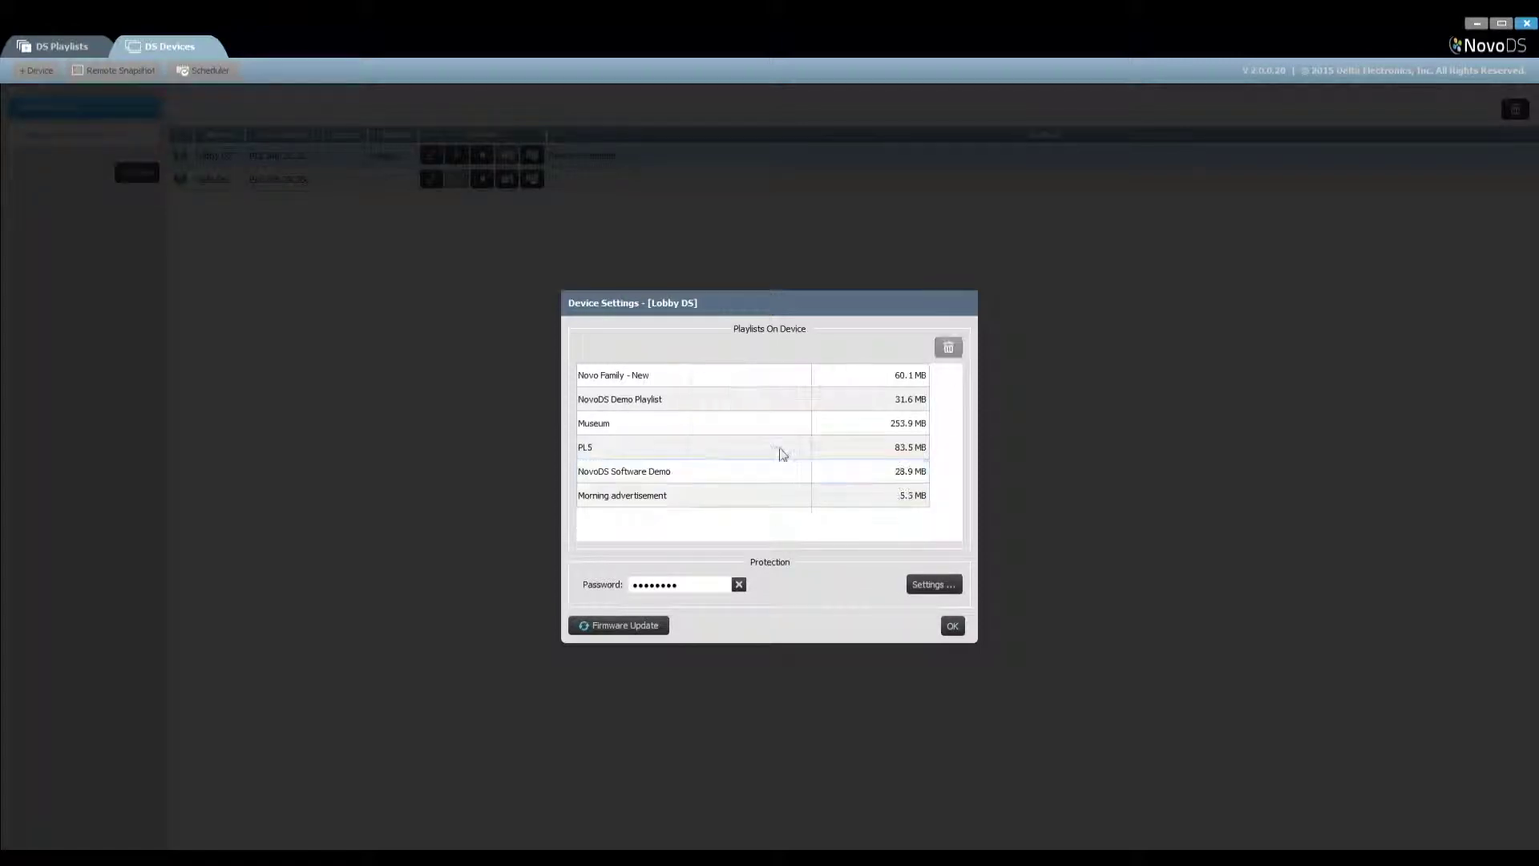
Enable password protection on Lobby DS with a new password, then glance at its schedule list
left_click(925, 586)
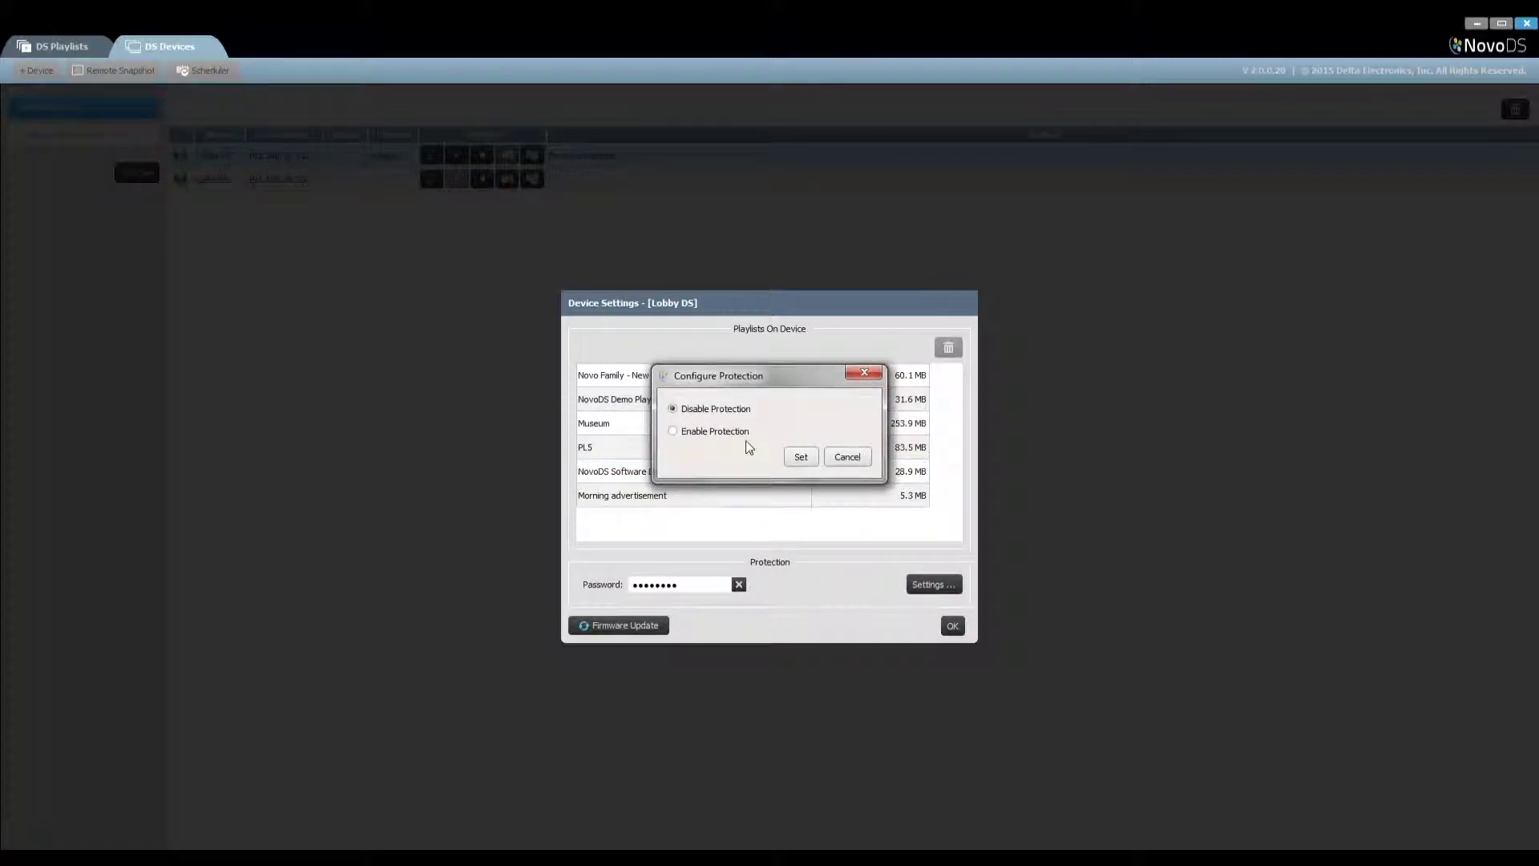
left_click(742, 433)
left_click(771, 450)
type("12345678")
key("Tab")
type("12345678")
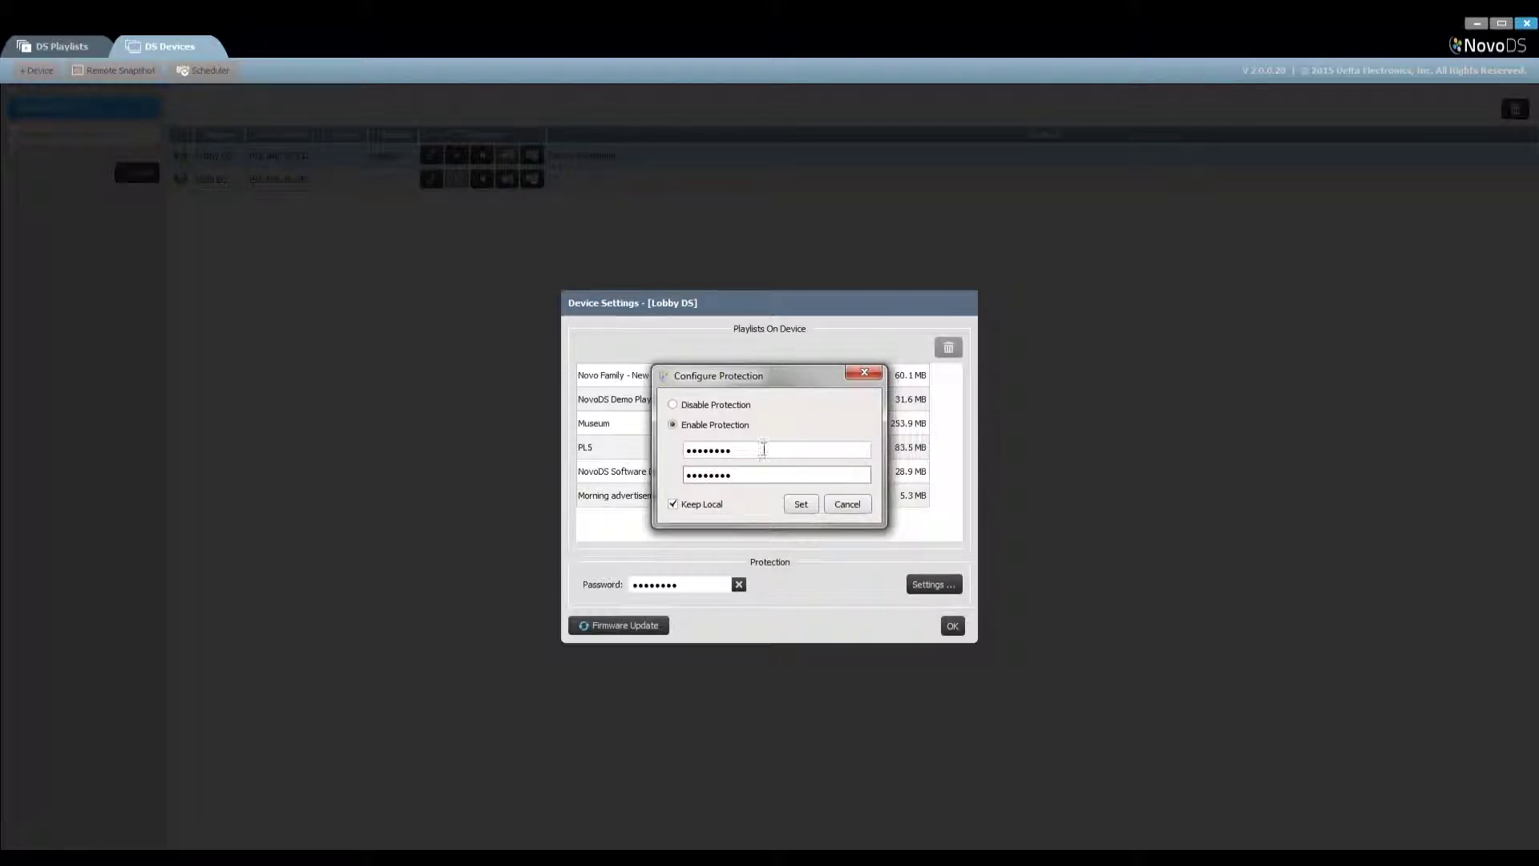
left_click(801, 504)
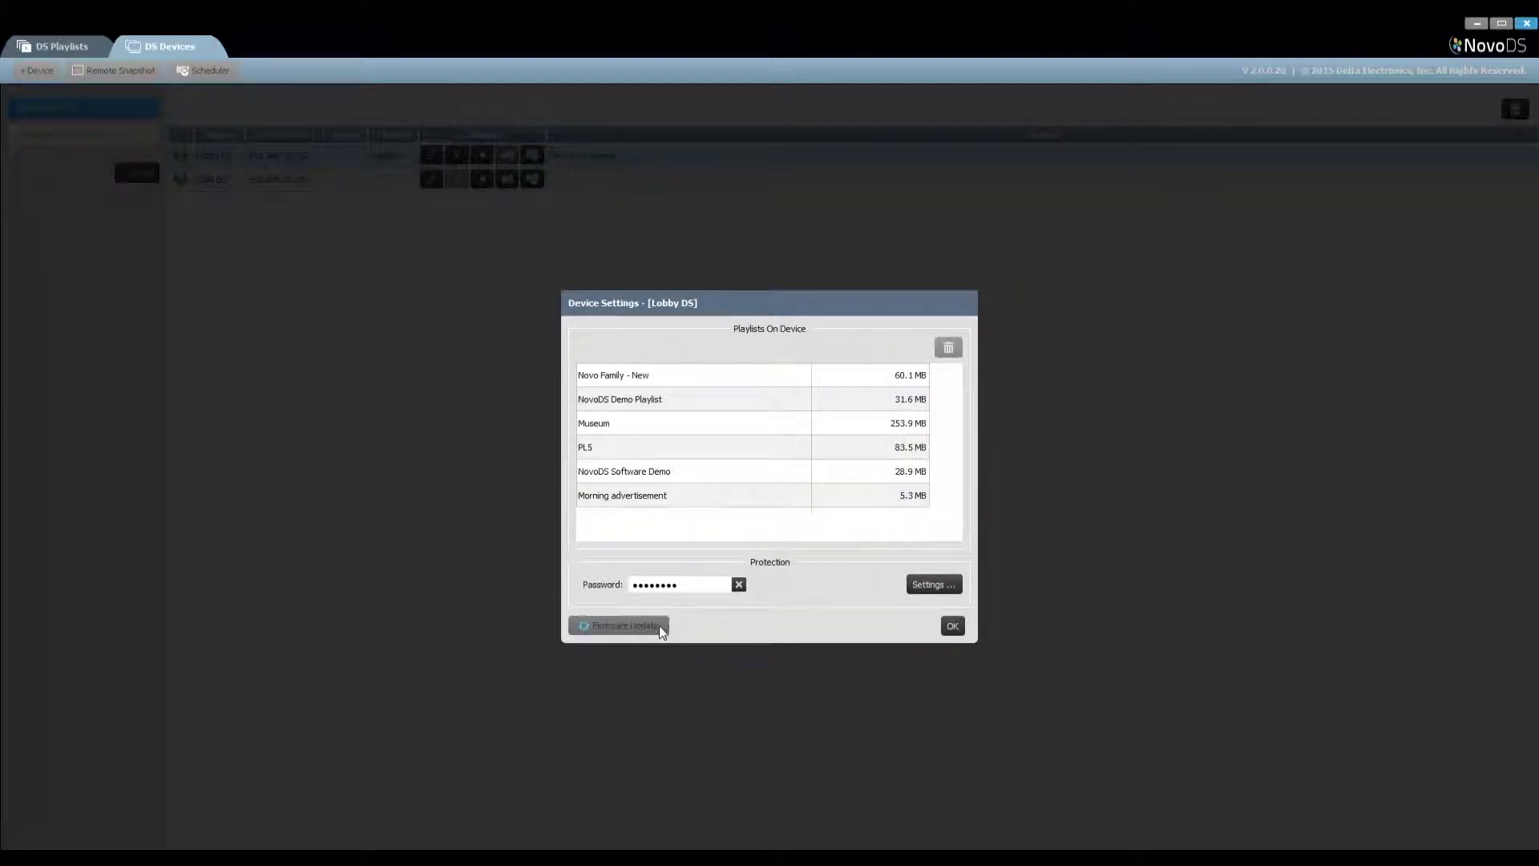
left_click(952, 626)
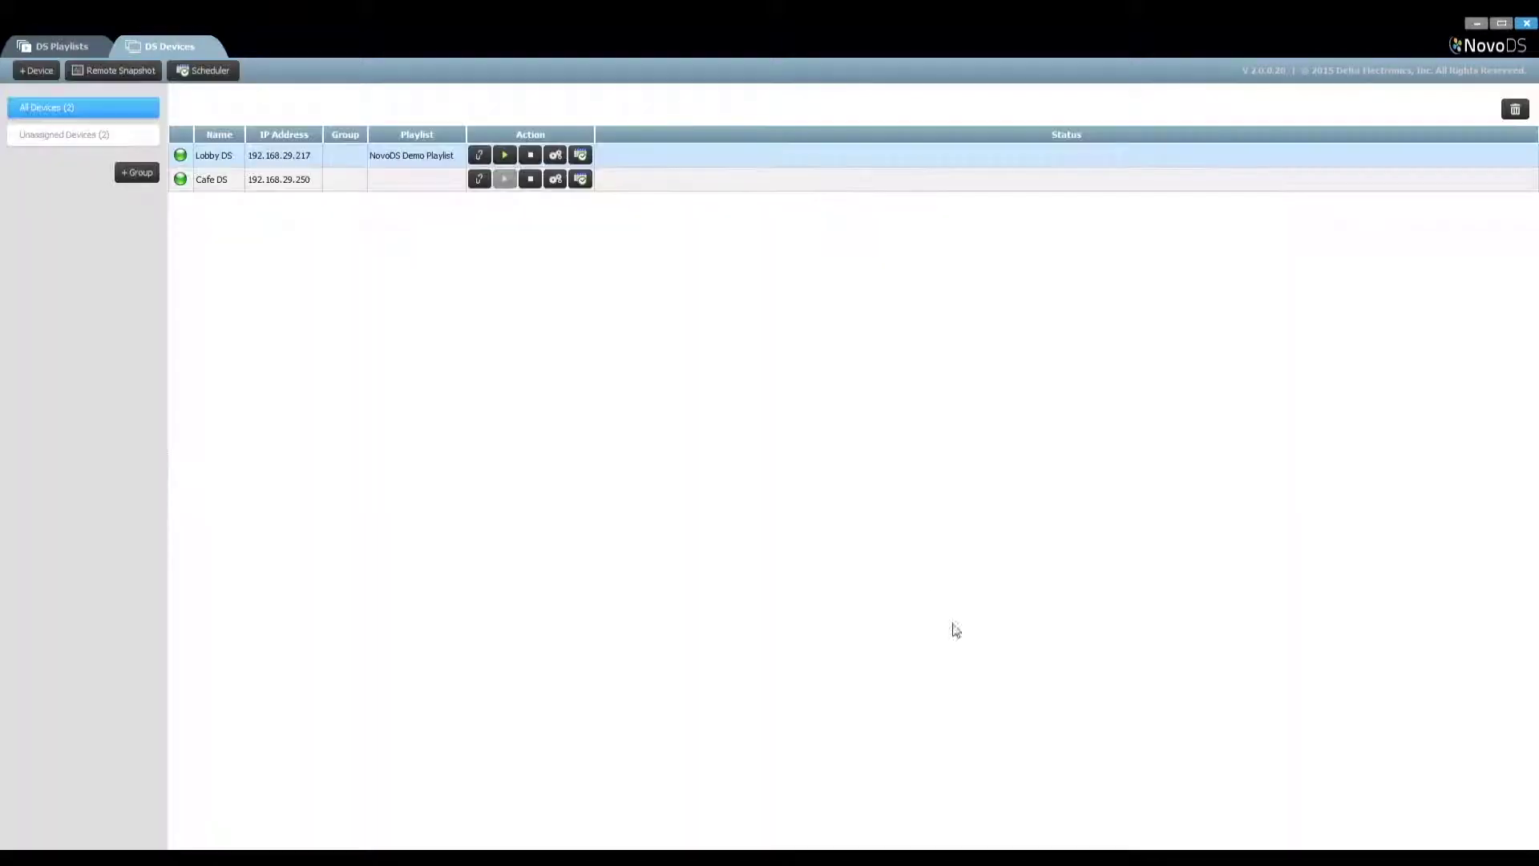
left_click(587, 153)
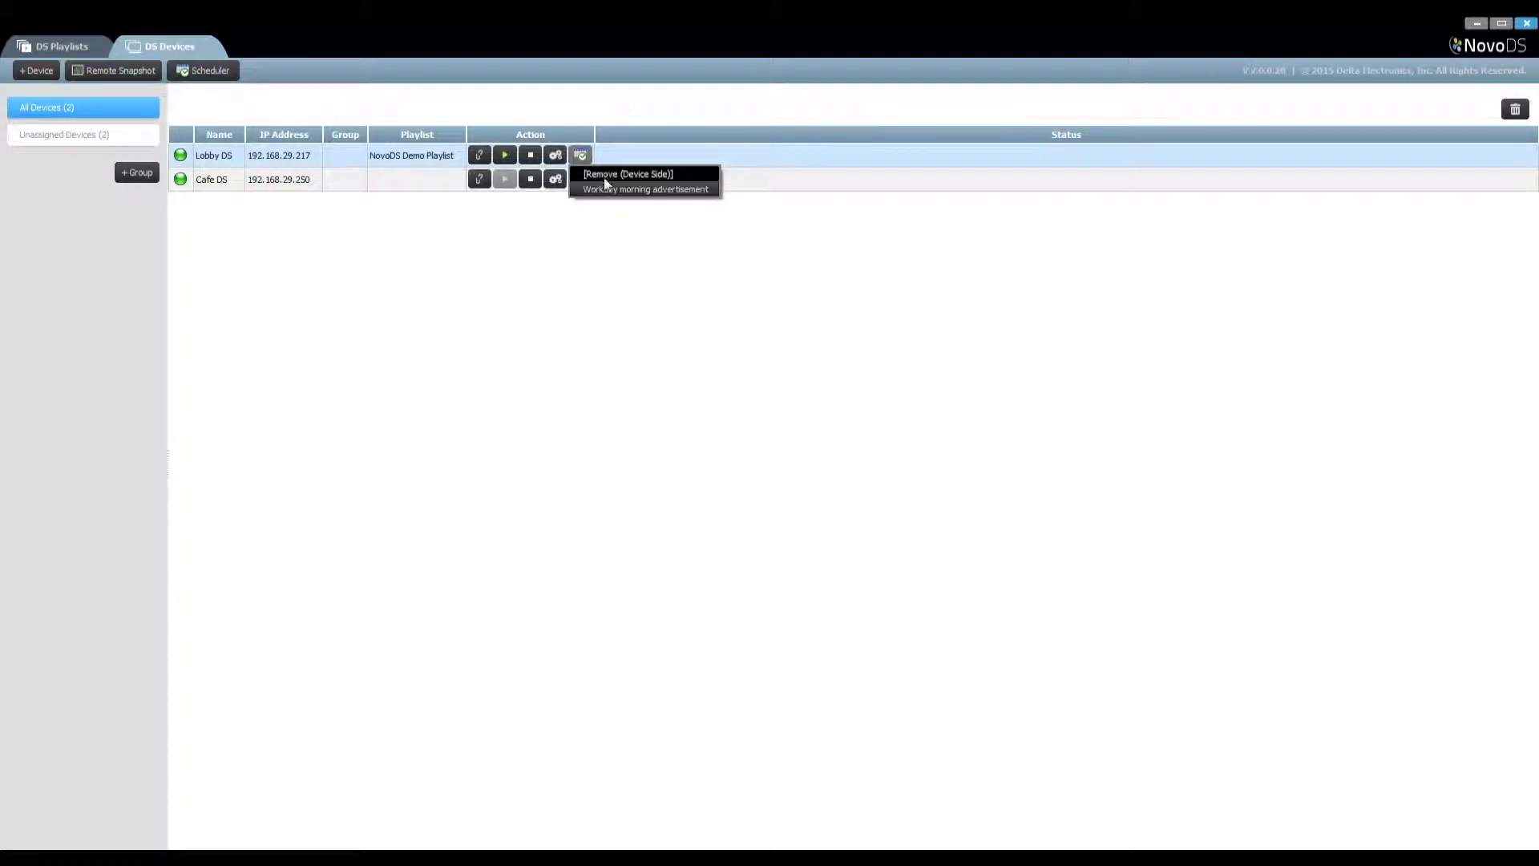
left_click(639, 117)
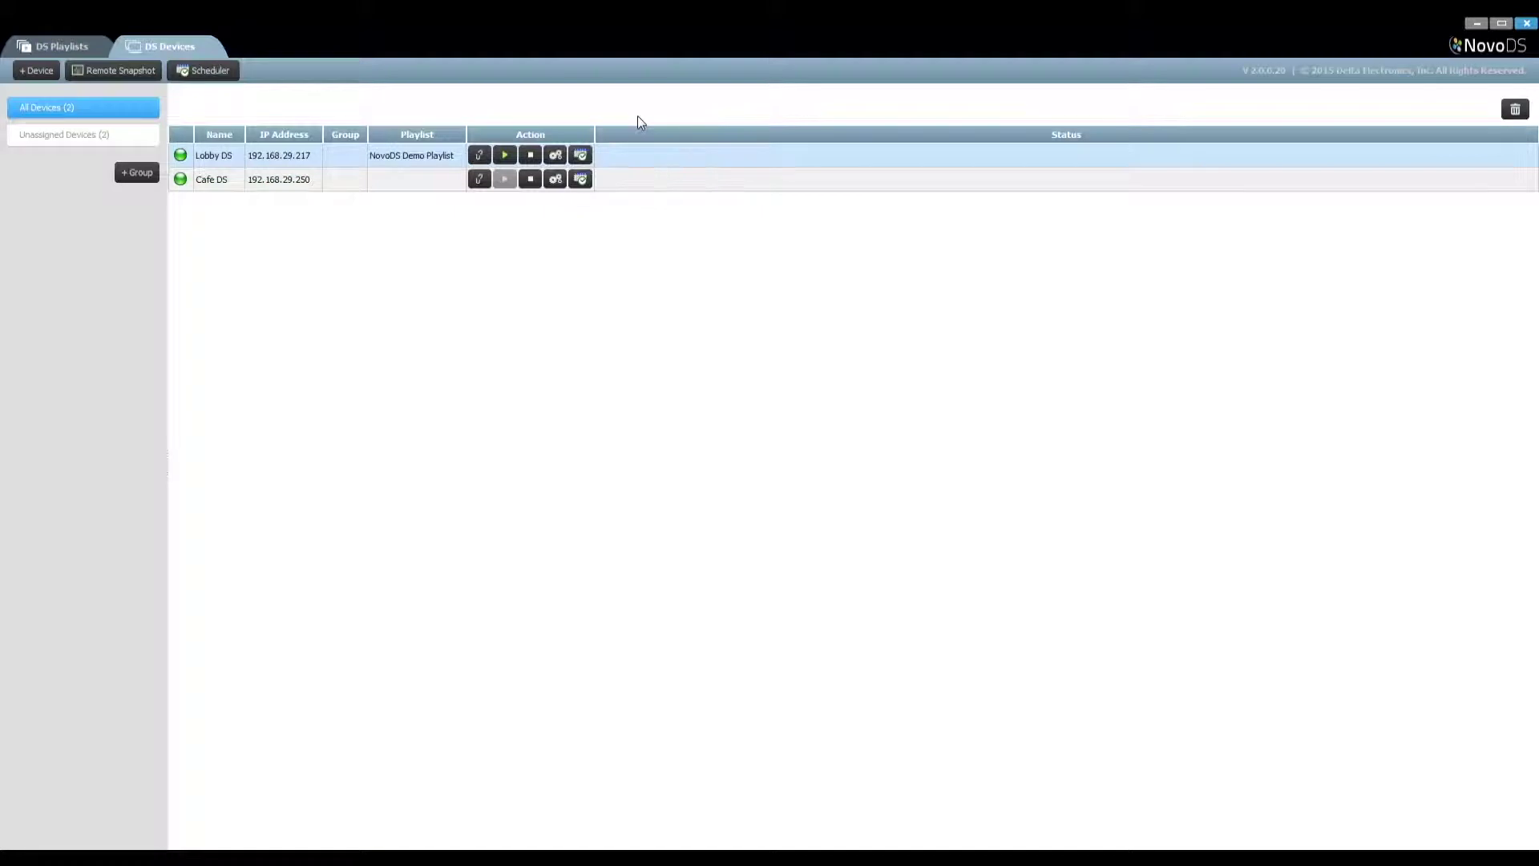
Create group '1st floor DS', described 'All NovoDS devices at the 1st floor', with Lobby DS and Cafe DS
left_click(142, 173)
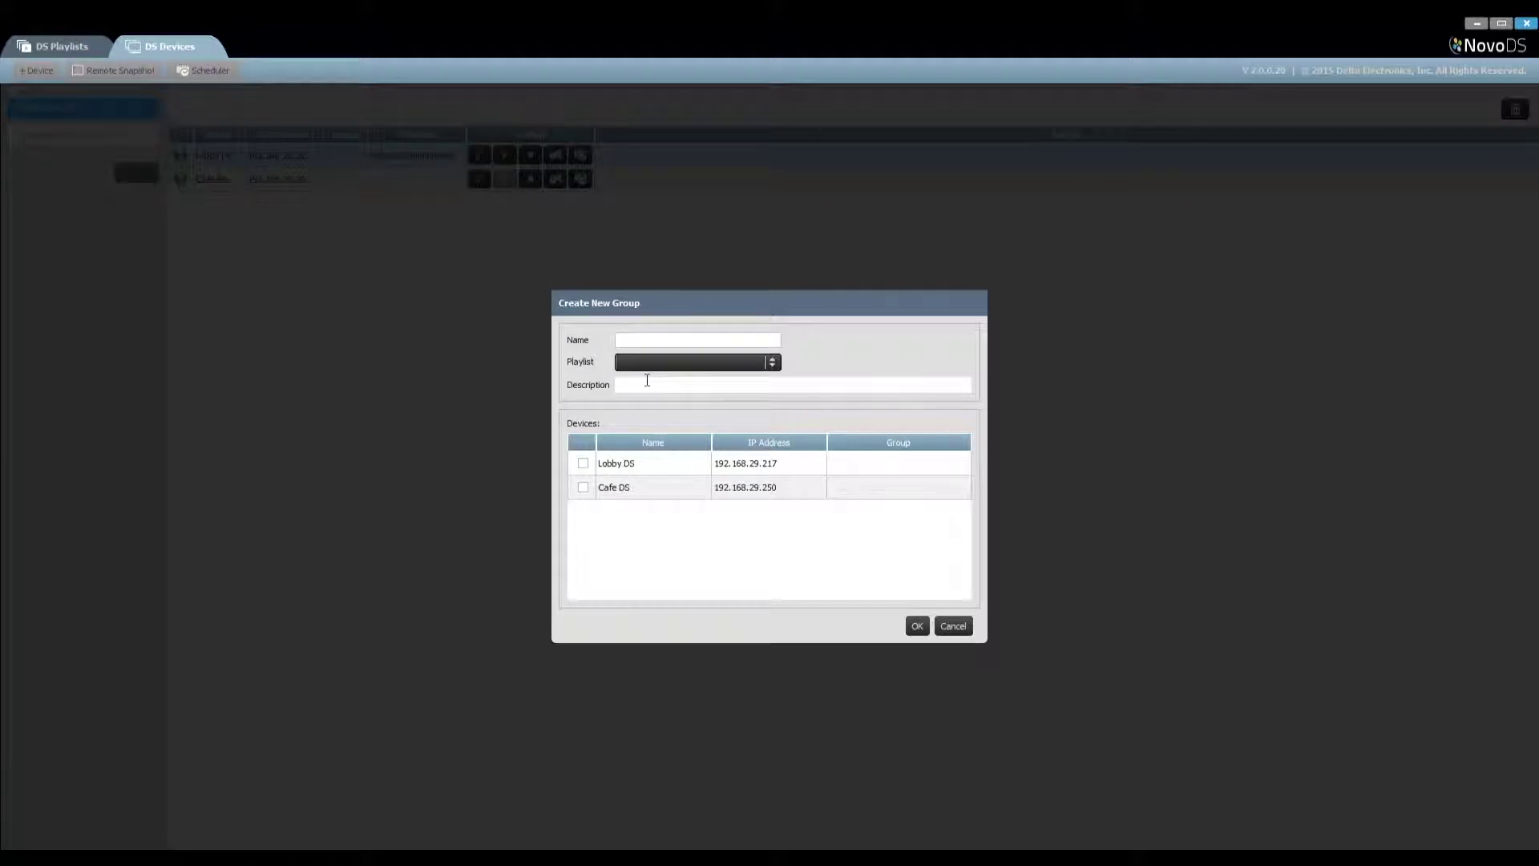
type("1st floor DS")
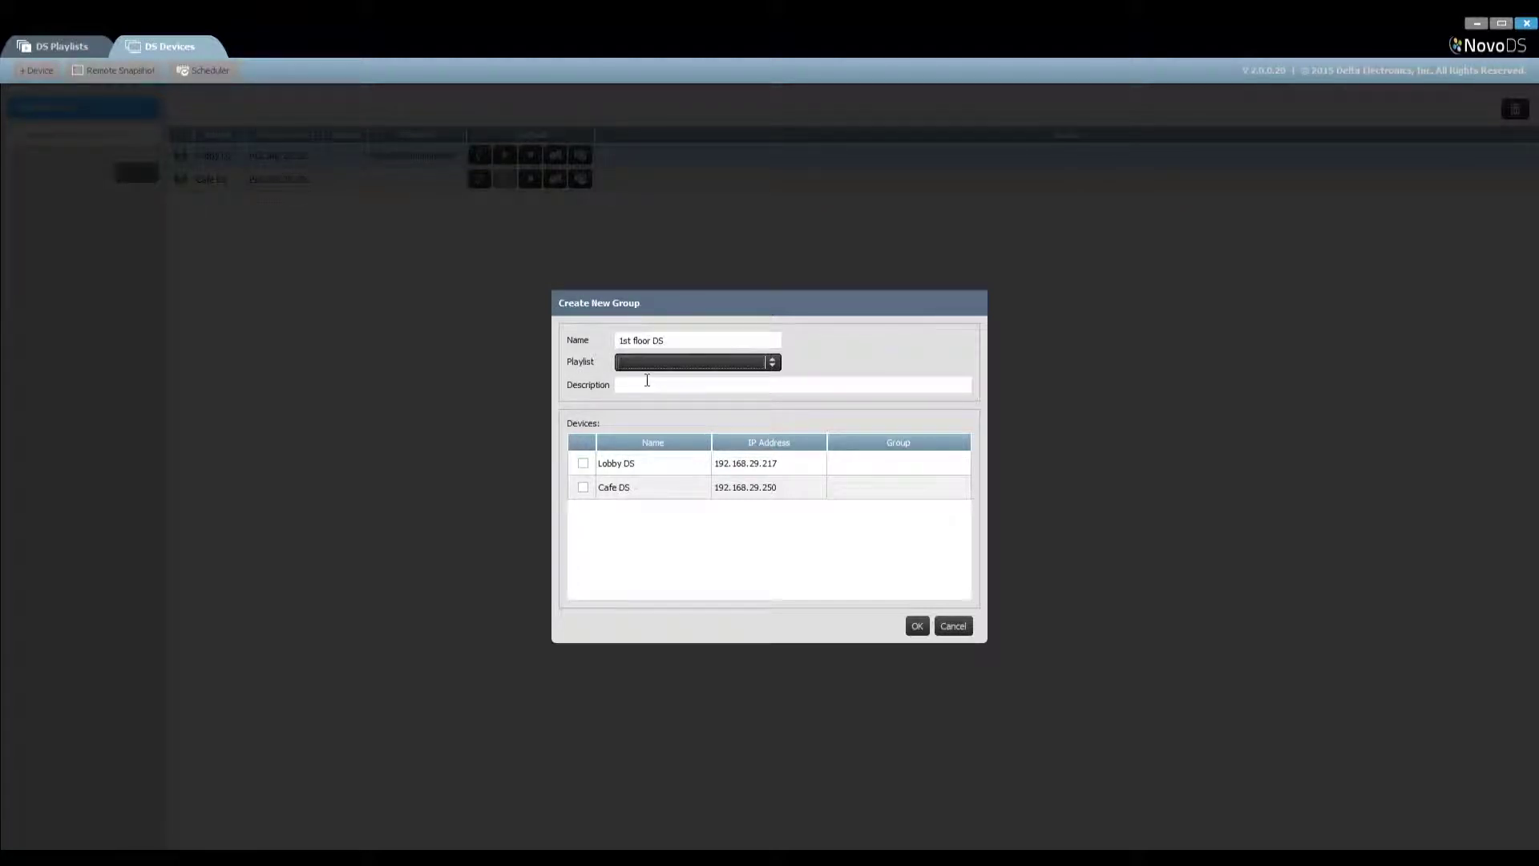
left_click(662, 365)
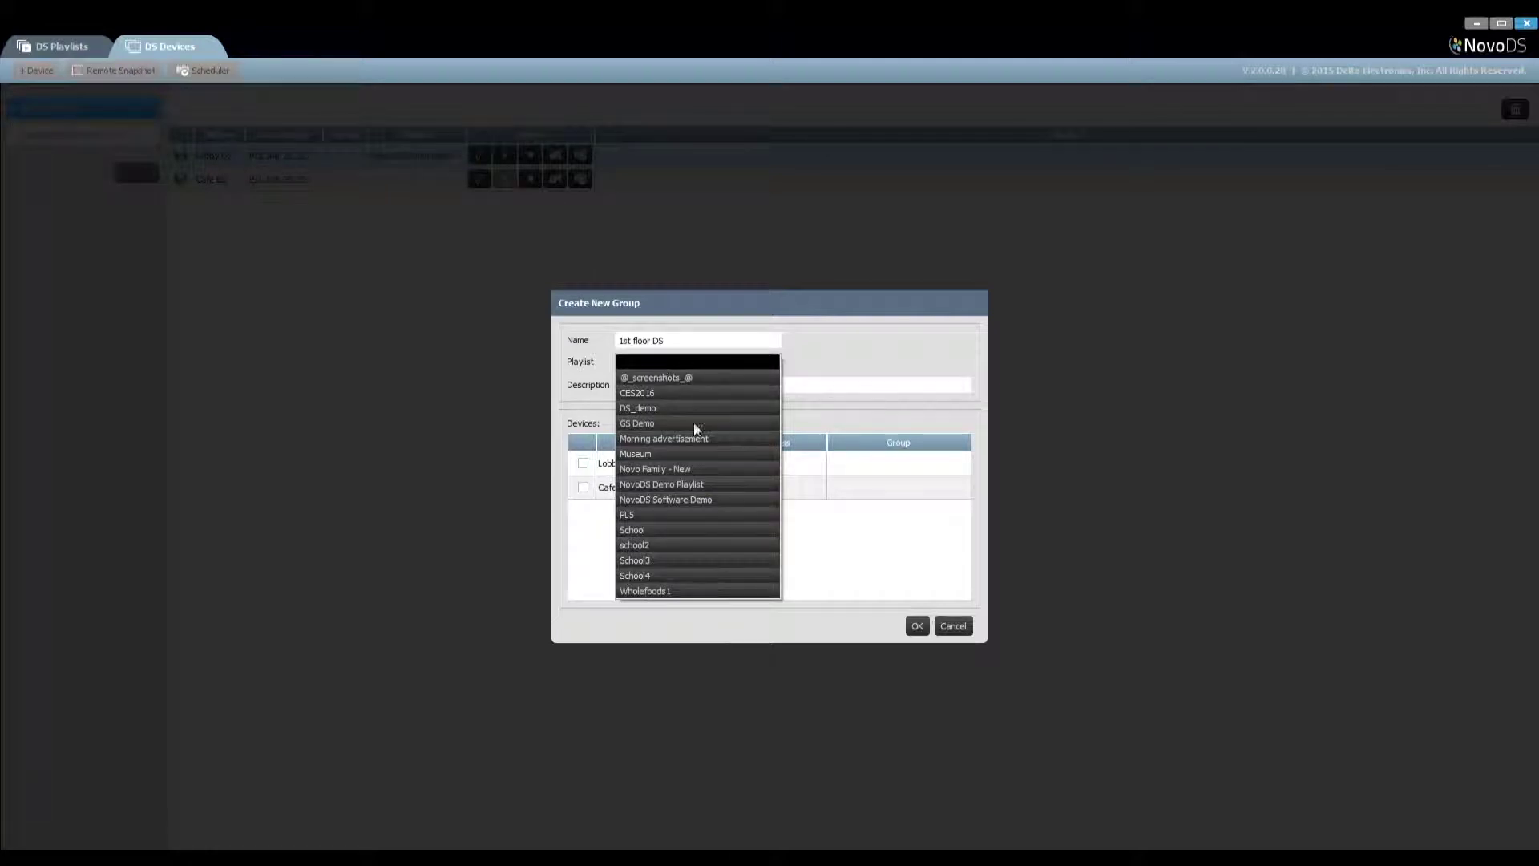
left_click(828, 353)
left_click(724, 385)
type("All NovoDS devices at the ")
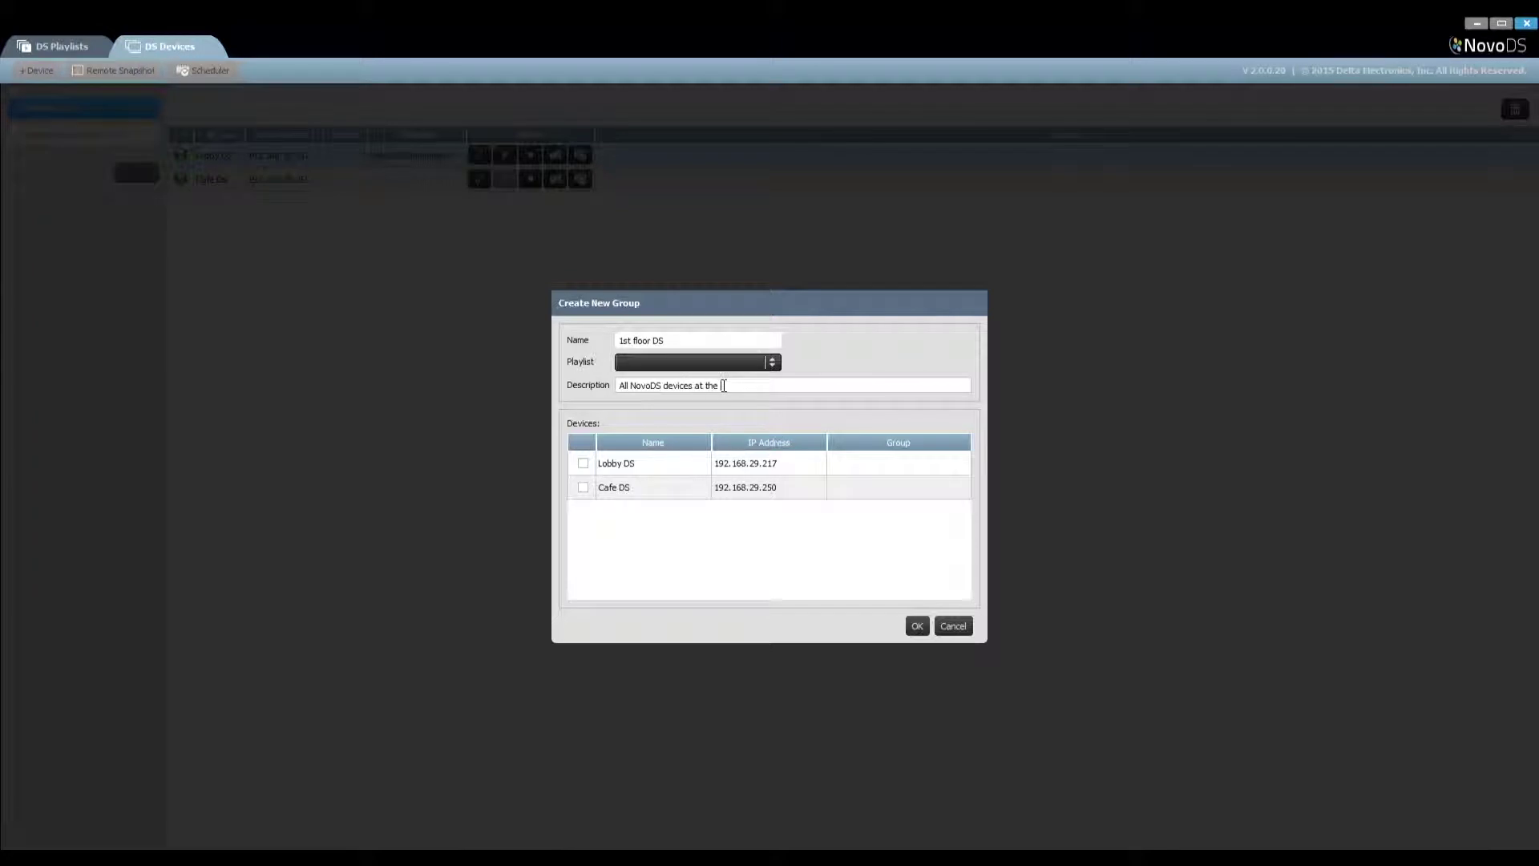
type("1st floor")
left_click(582, 463)
left_click(585, 489)
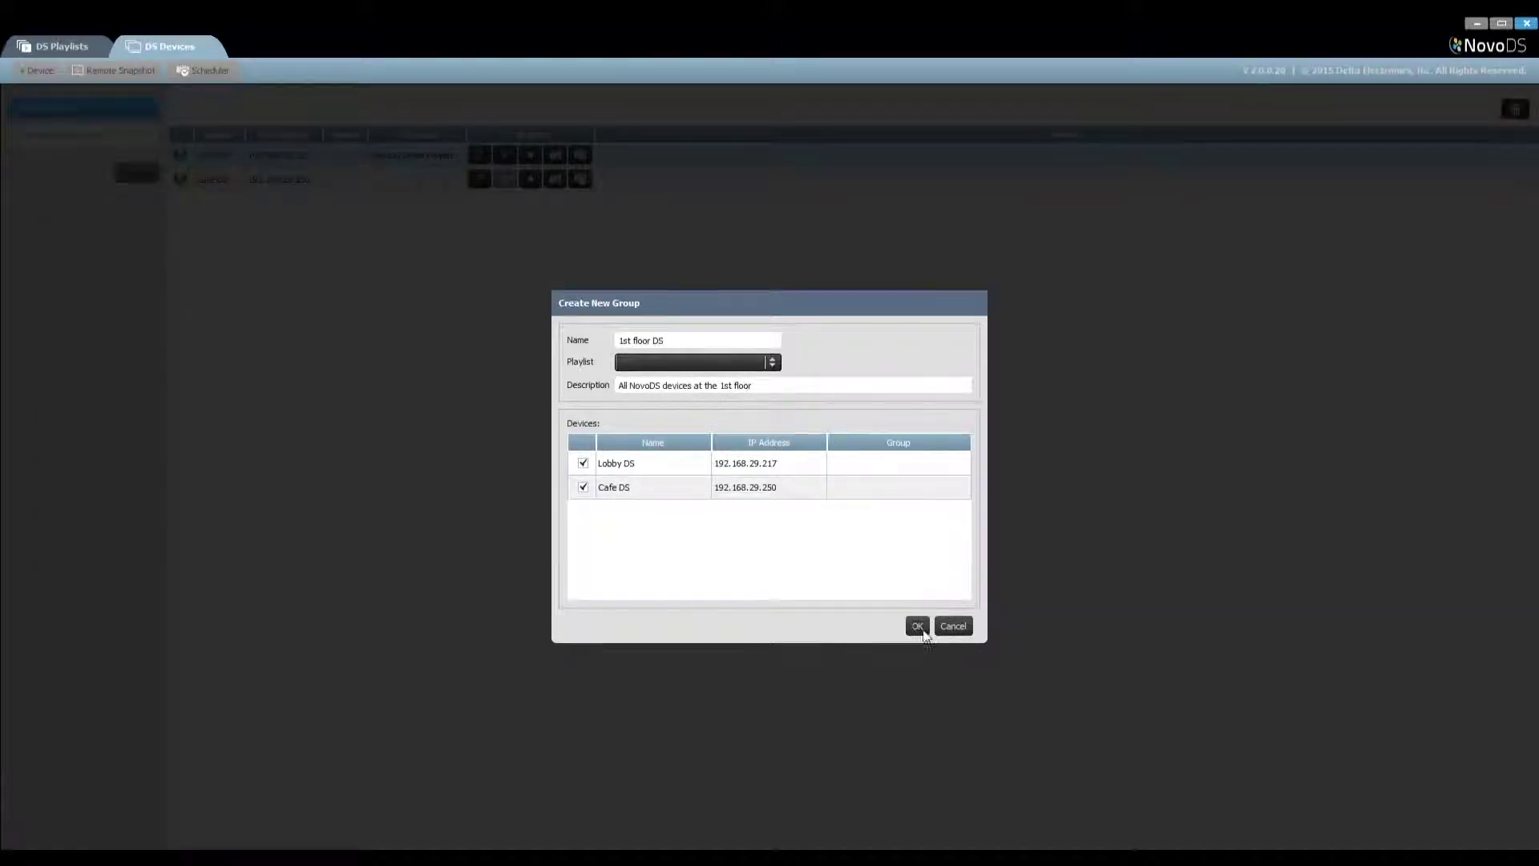
left_click(917, 625)
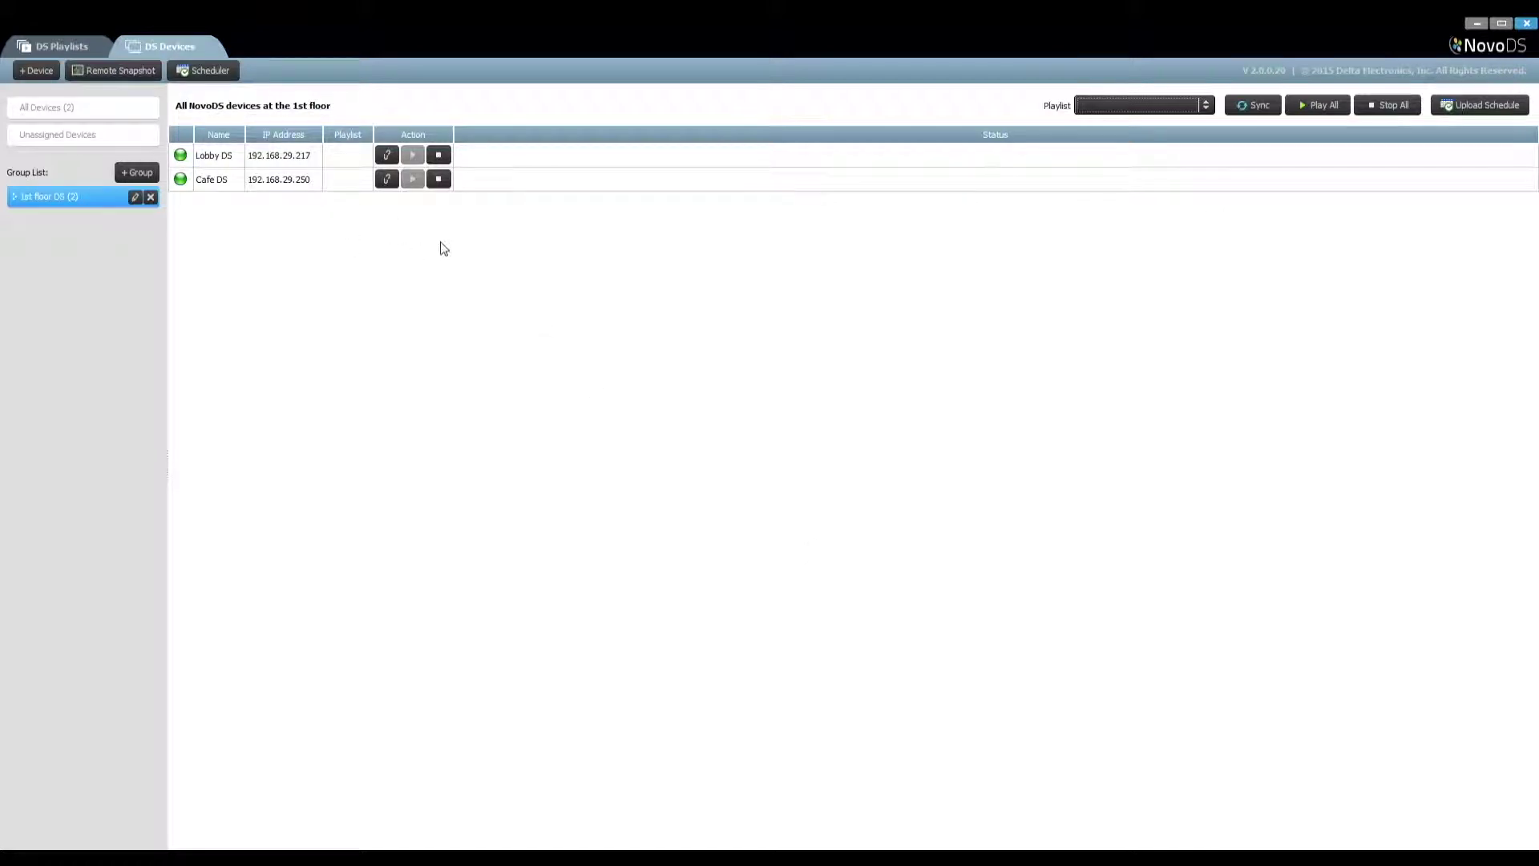
Assign NovoDS Software Demo to the 1st floor DS group, sync it, then play and stop all
left_click(1205, 105)
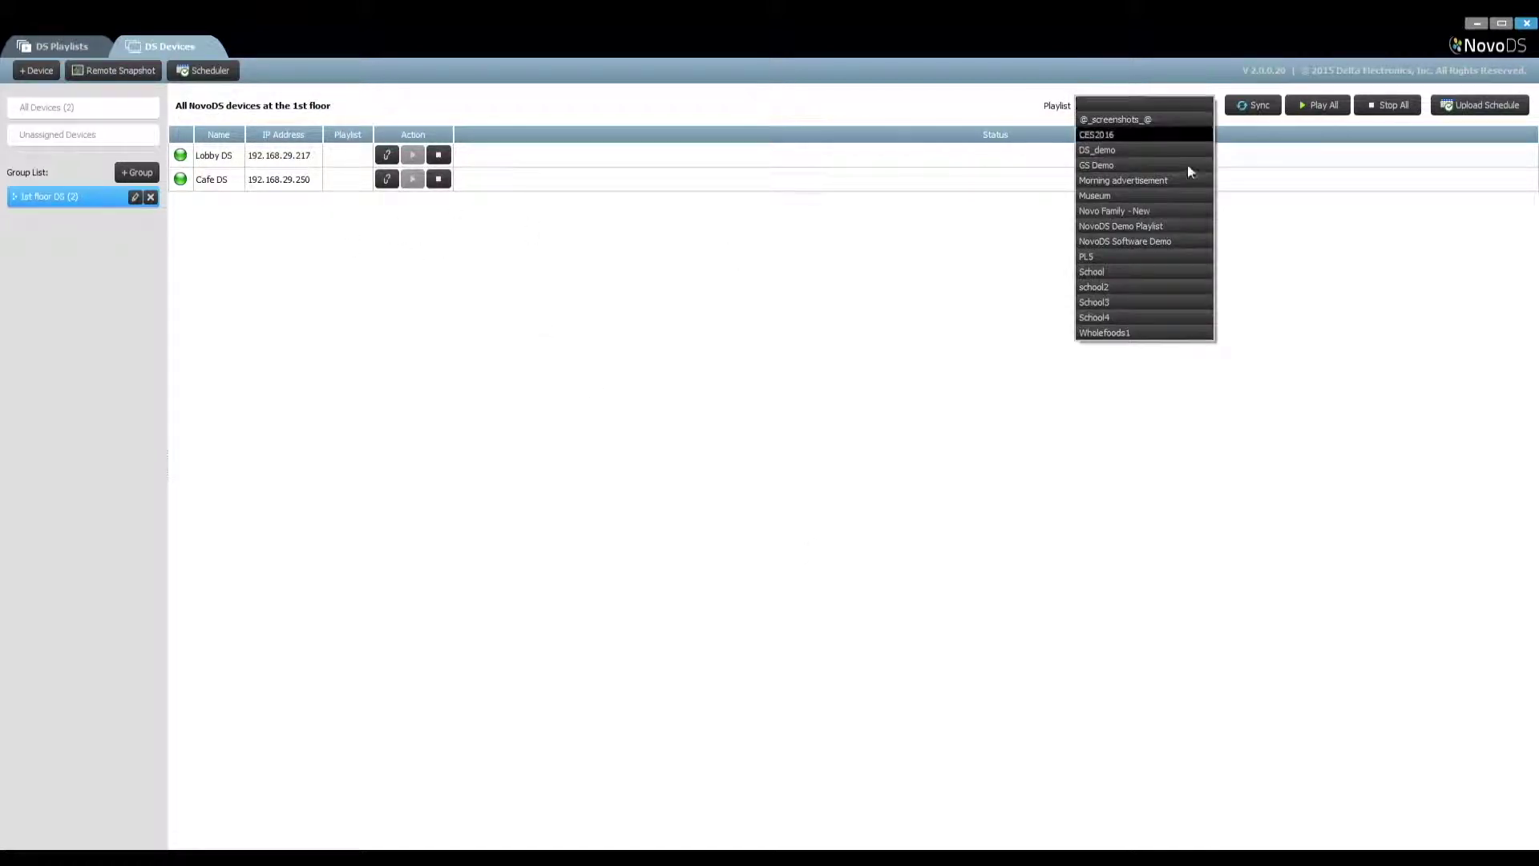
left_click(1175, 238)
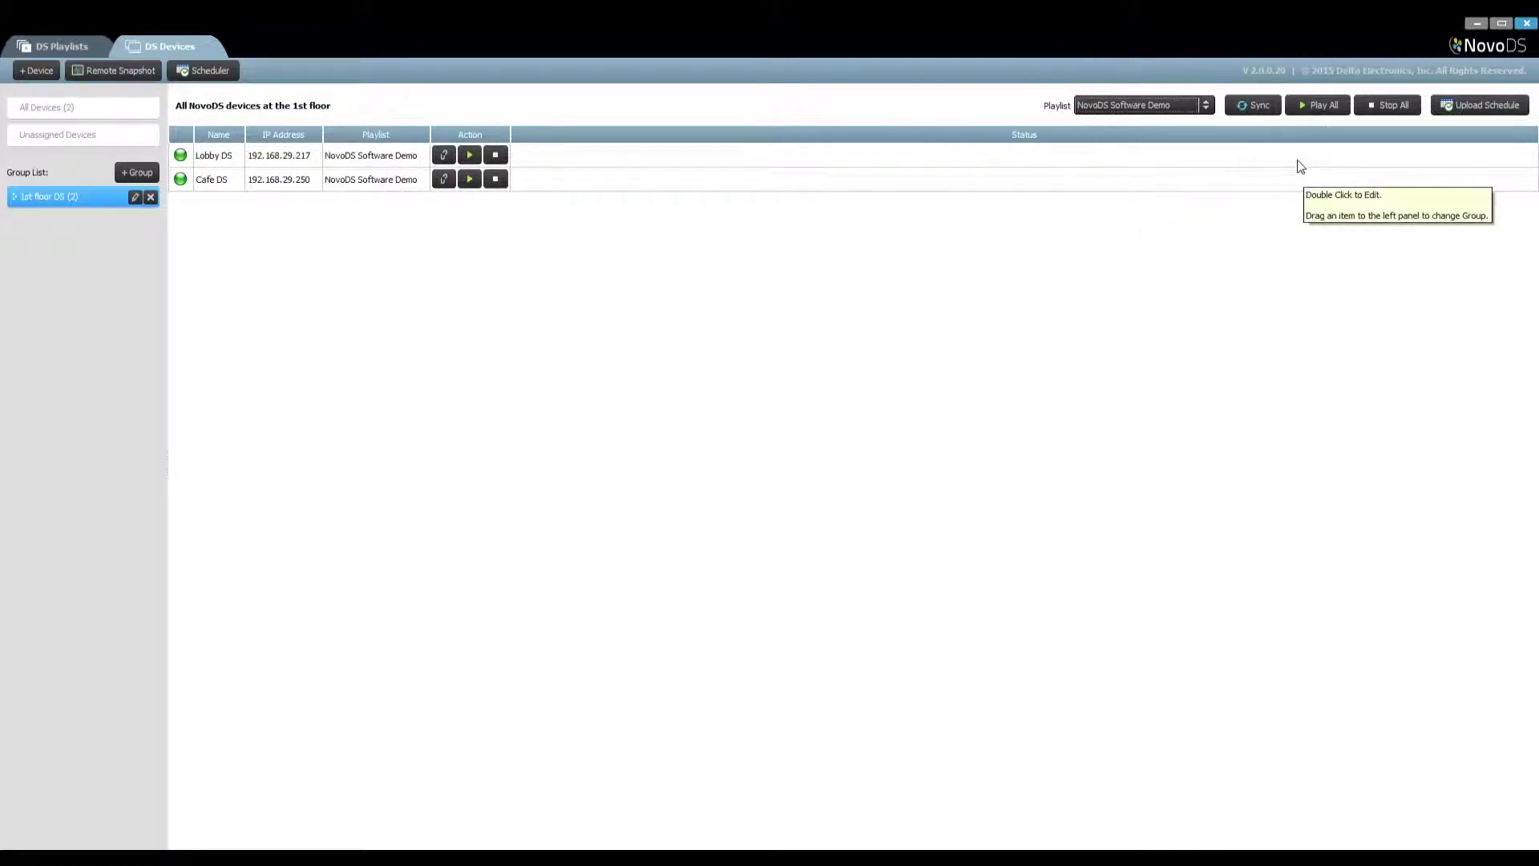
left_click(1254, 106)
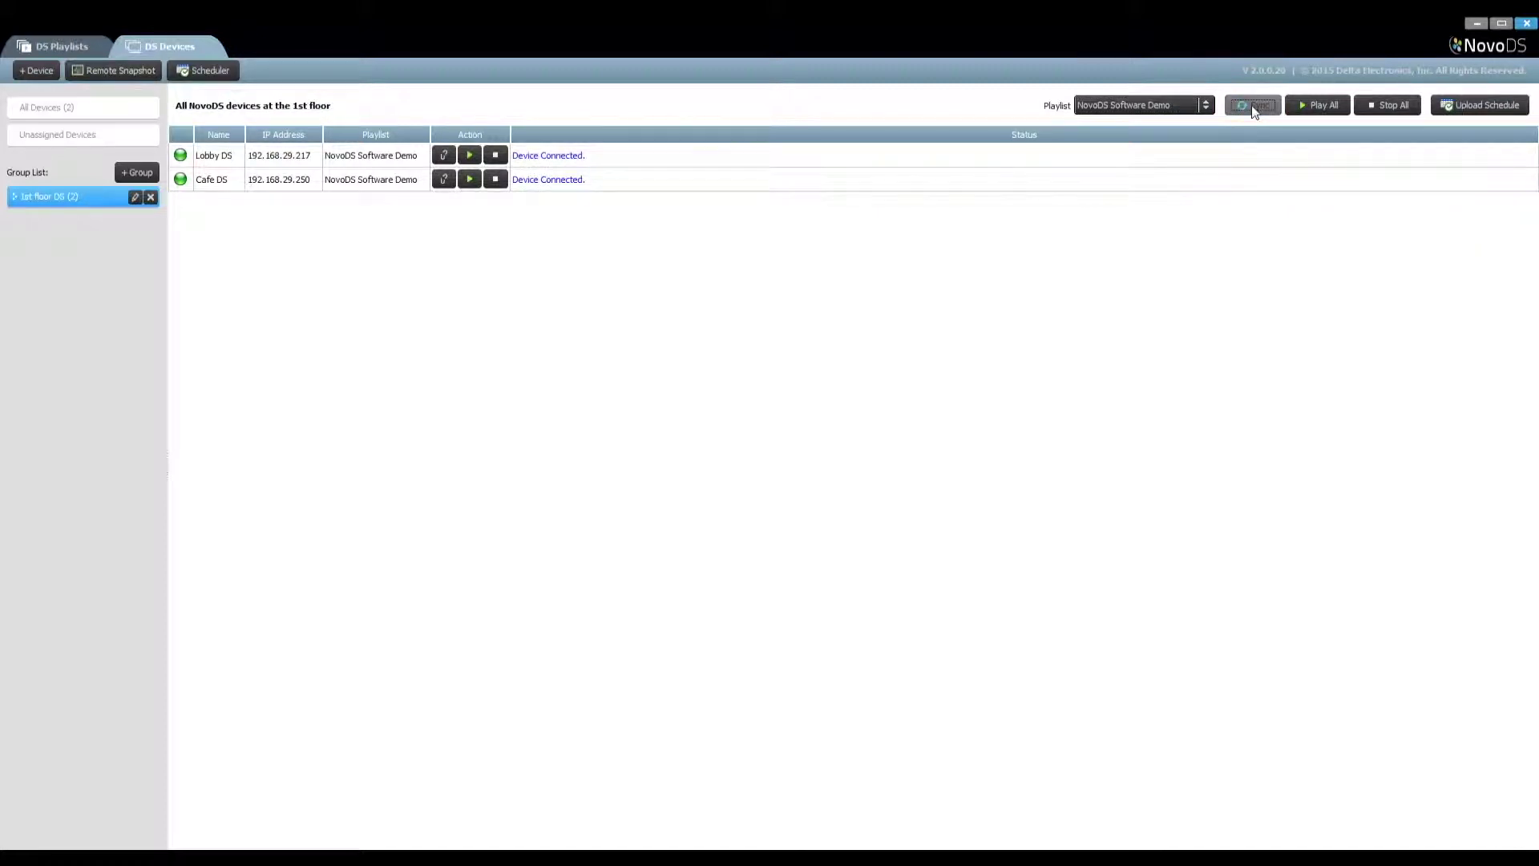
left_click(1318, 107)
left_click(1386, 107)
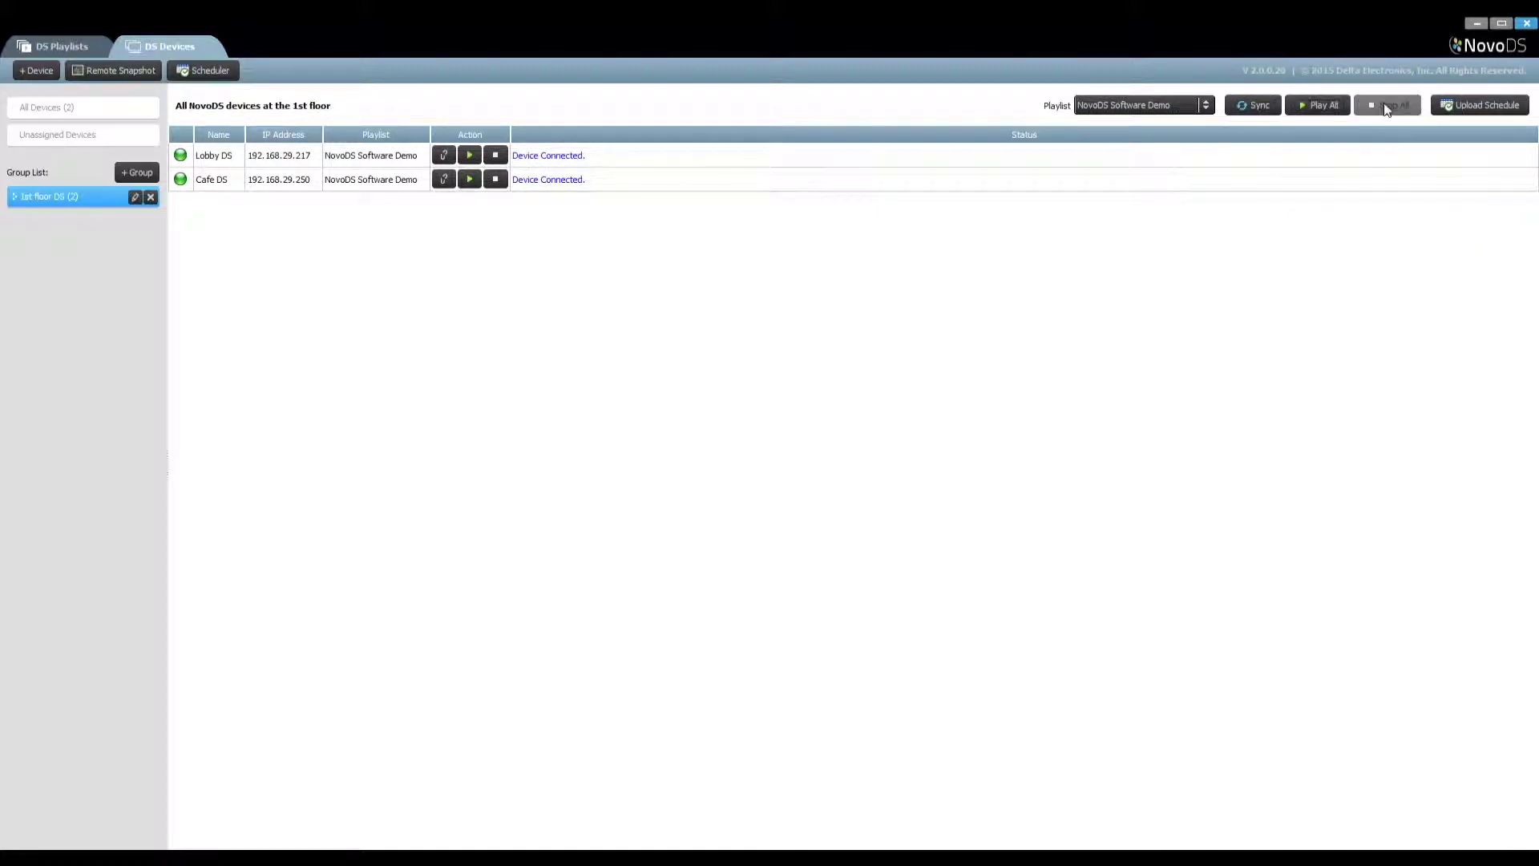
left_click(1446, 106)
left_click(971, 214)
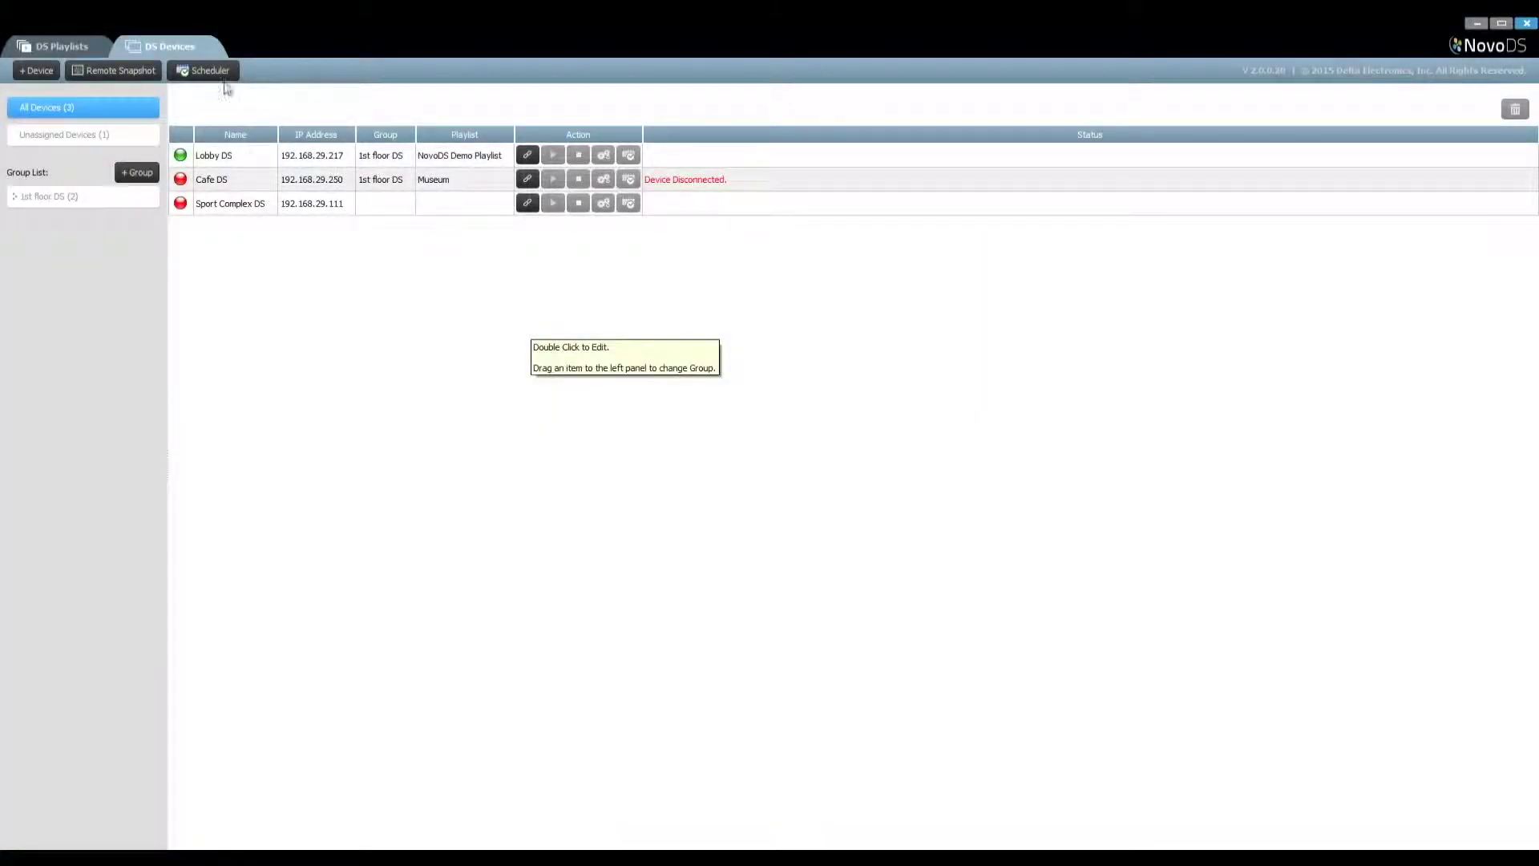
Create the 'Workday morning advertisement' schedule in the Scheduler and start a new item
left_click(210, 72)
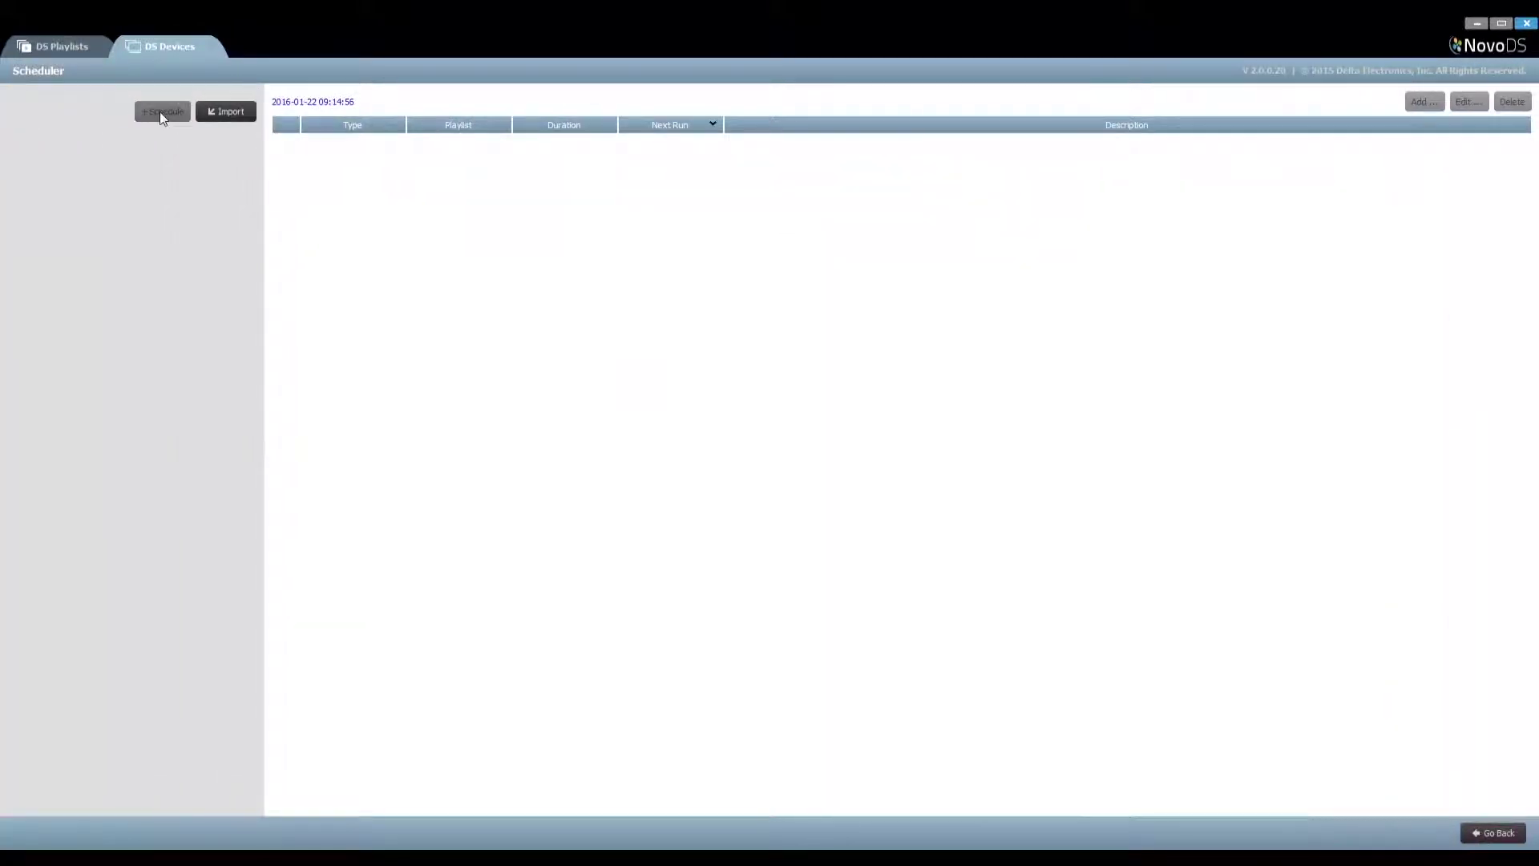
left_click(161, 112)
left_click(642, 472)
type("W")
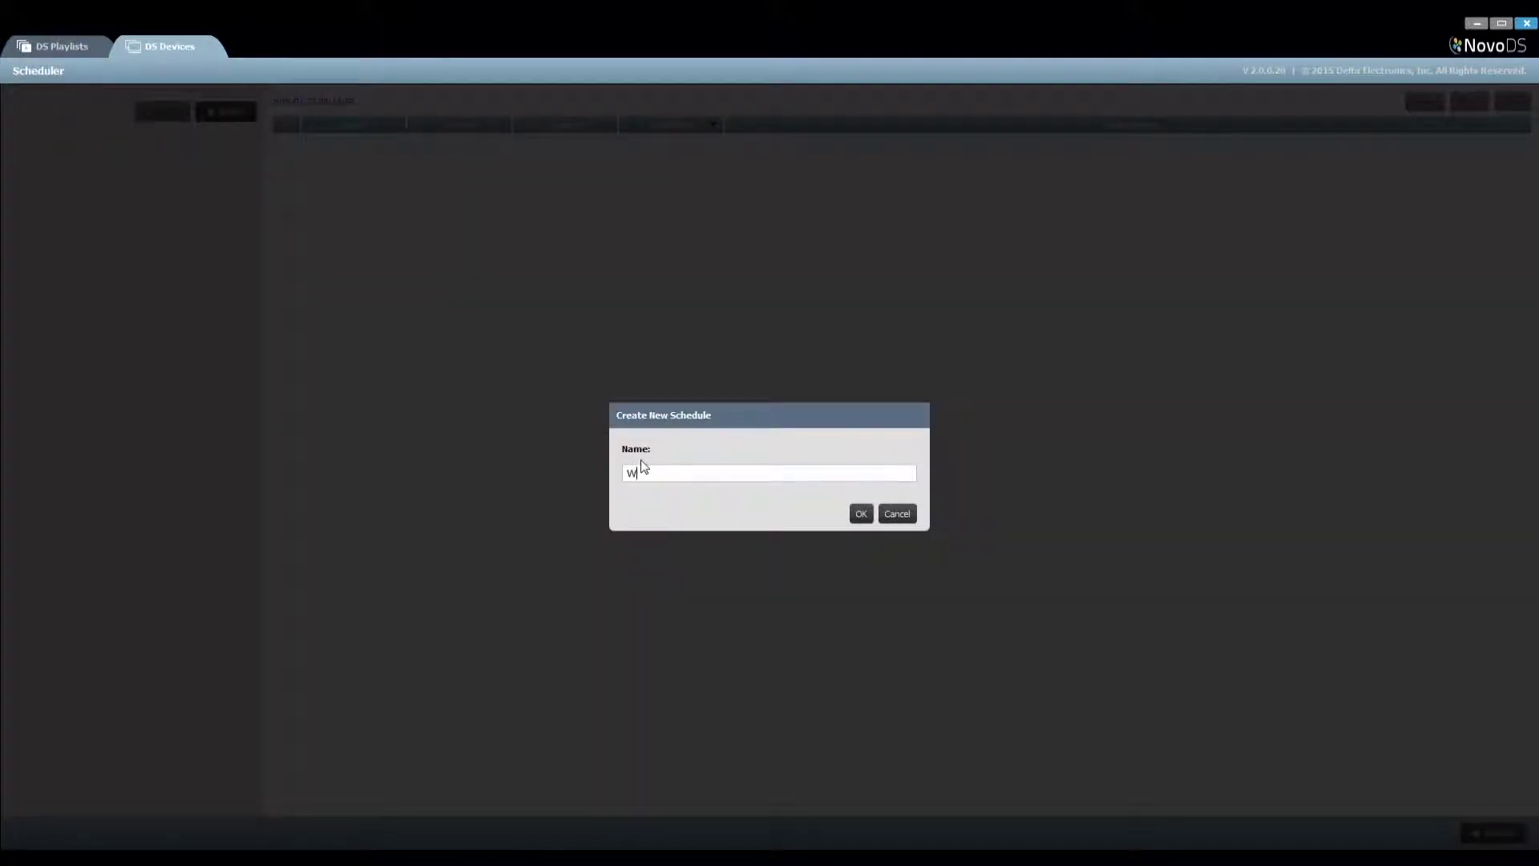
type("orkday morning advertisement")
left_click(863, 514)
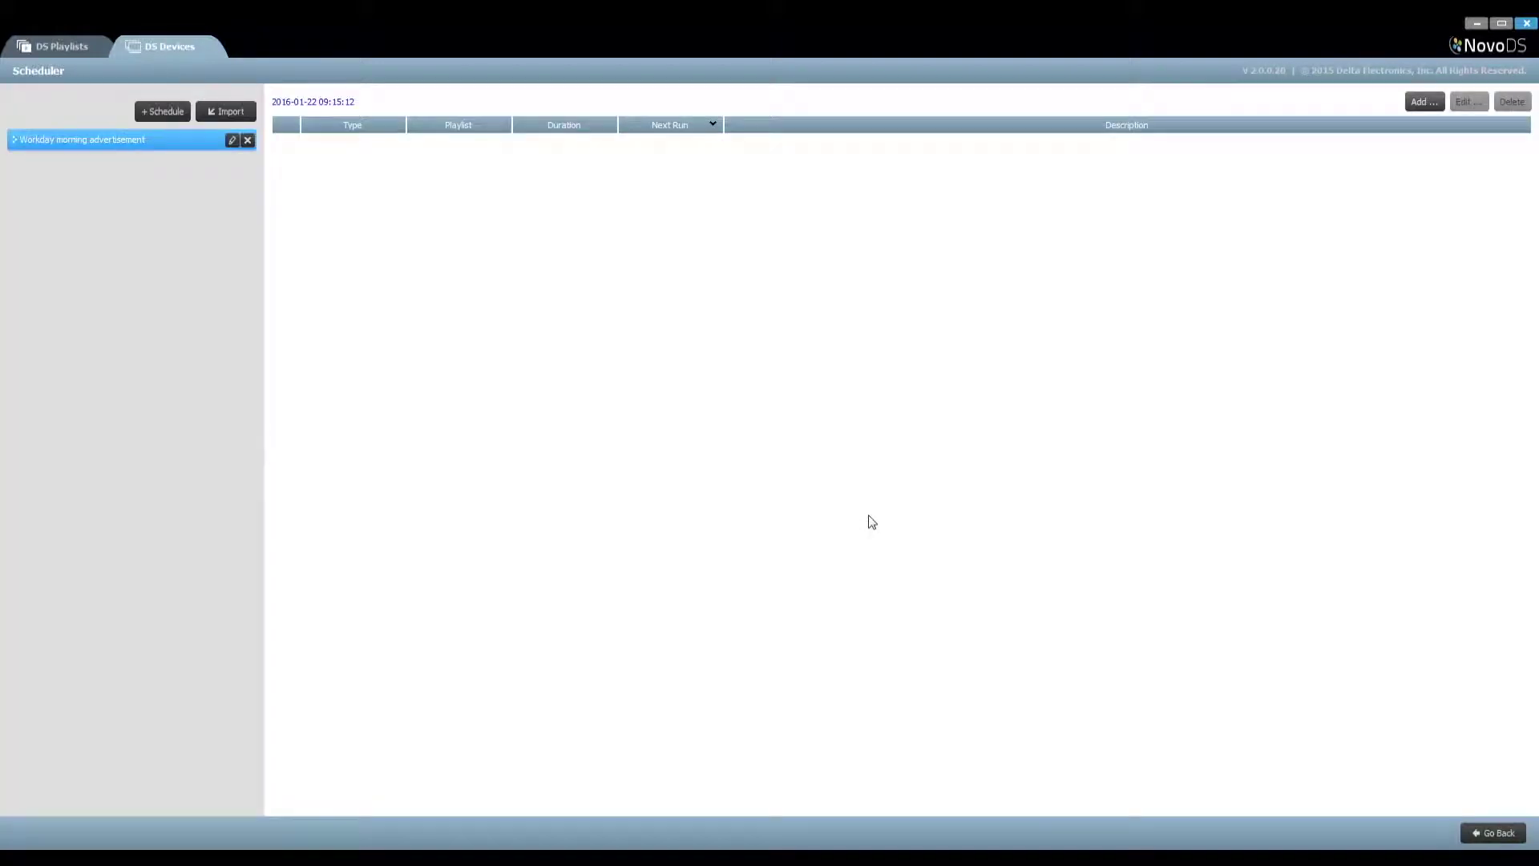
left_click(1442, 102)
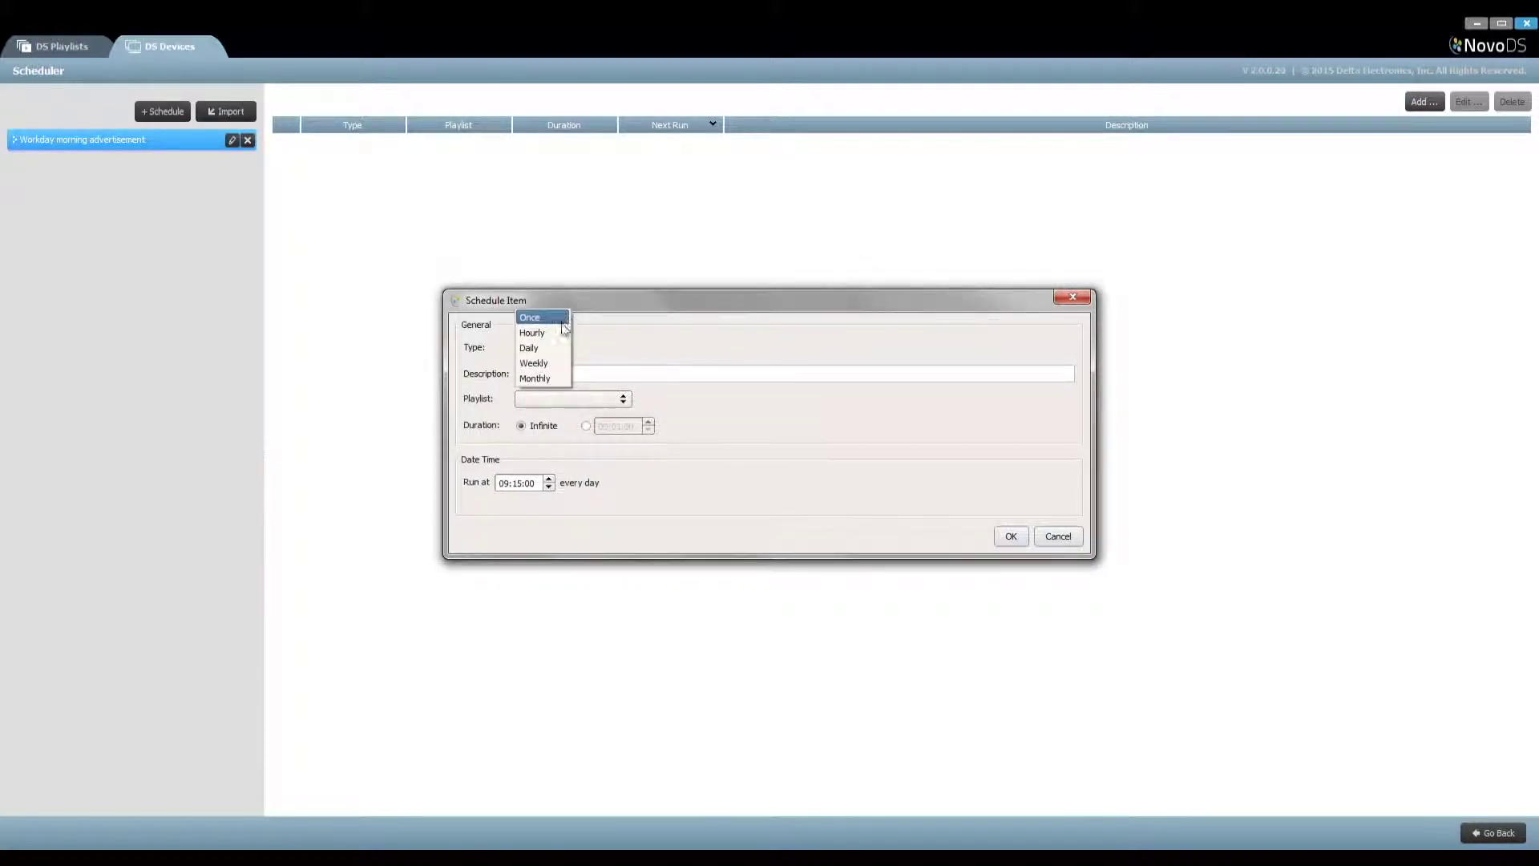
Make the item Weekly with a workday description and the Morning advertisement playlist
left_click(560, 370)
left_click(555, 369)
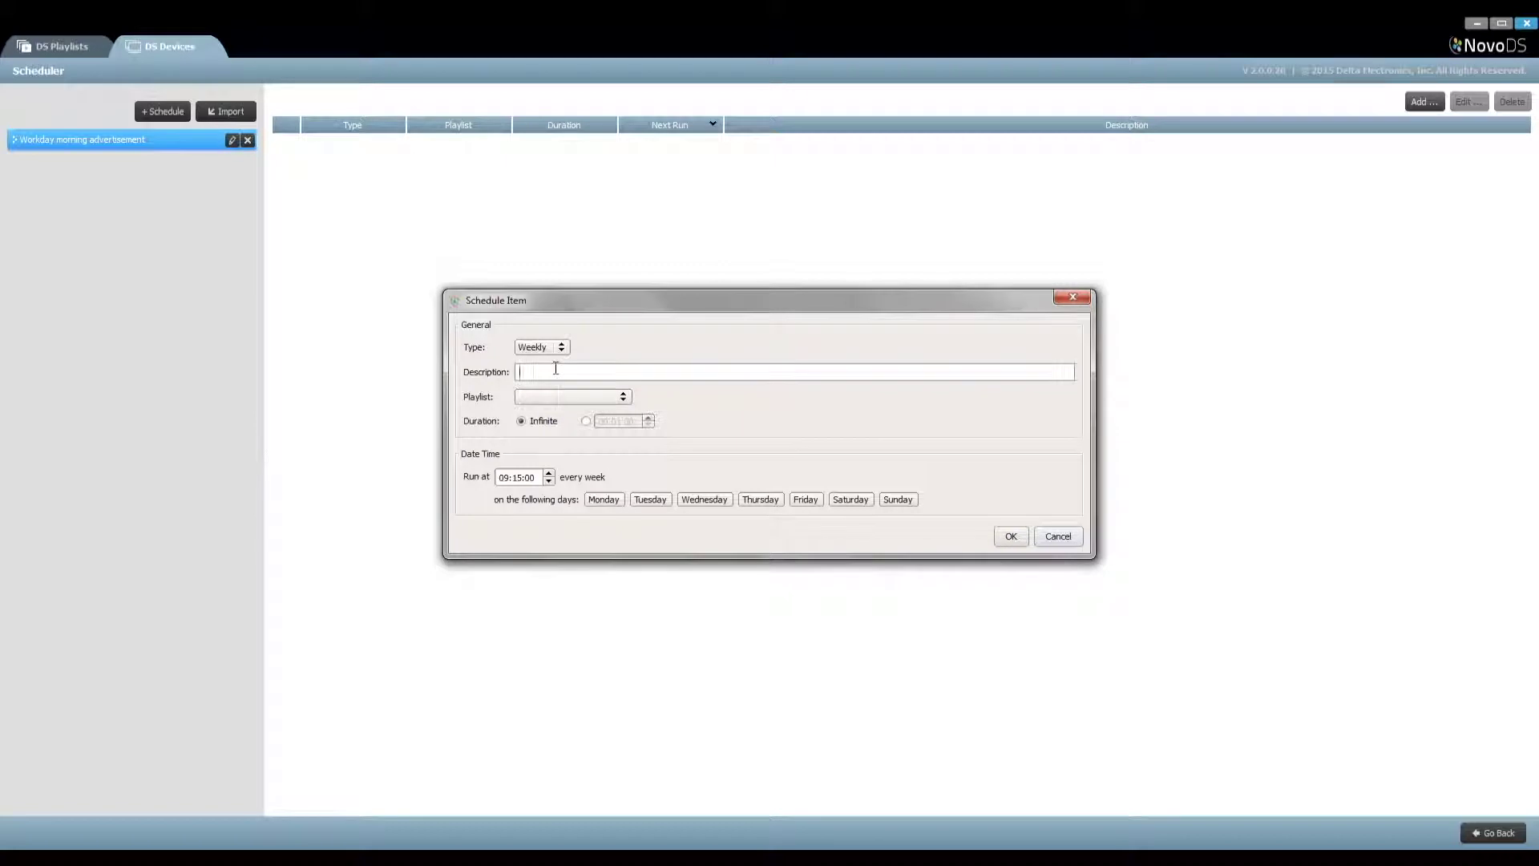
type("Workday morning advertine")
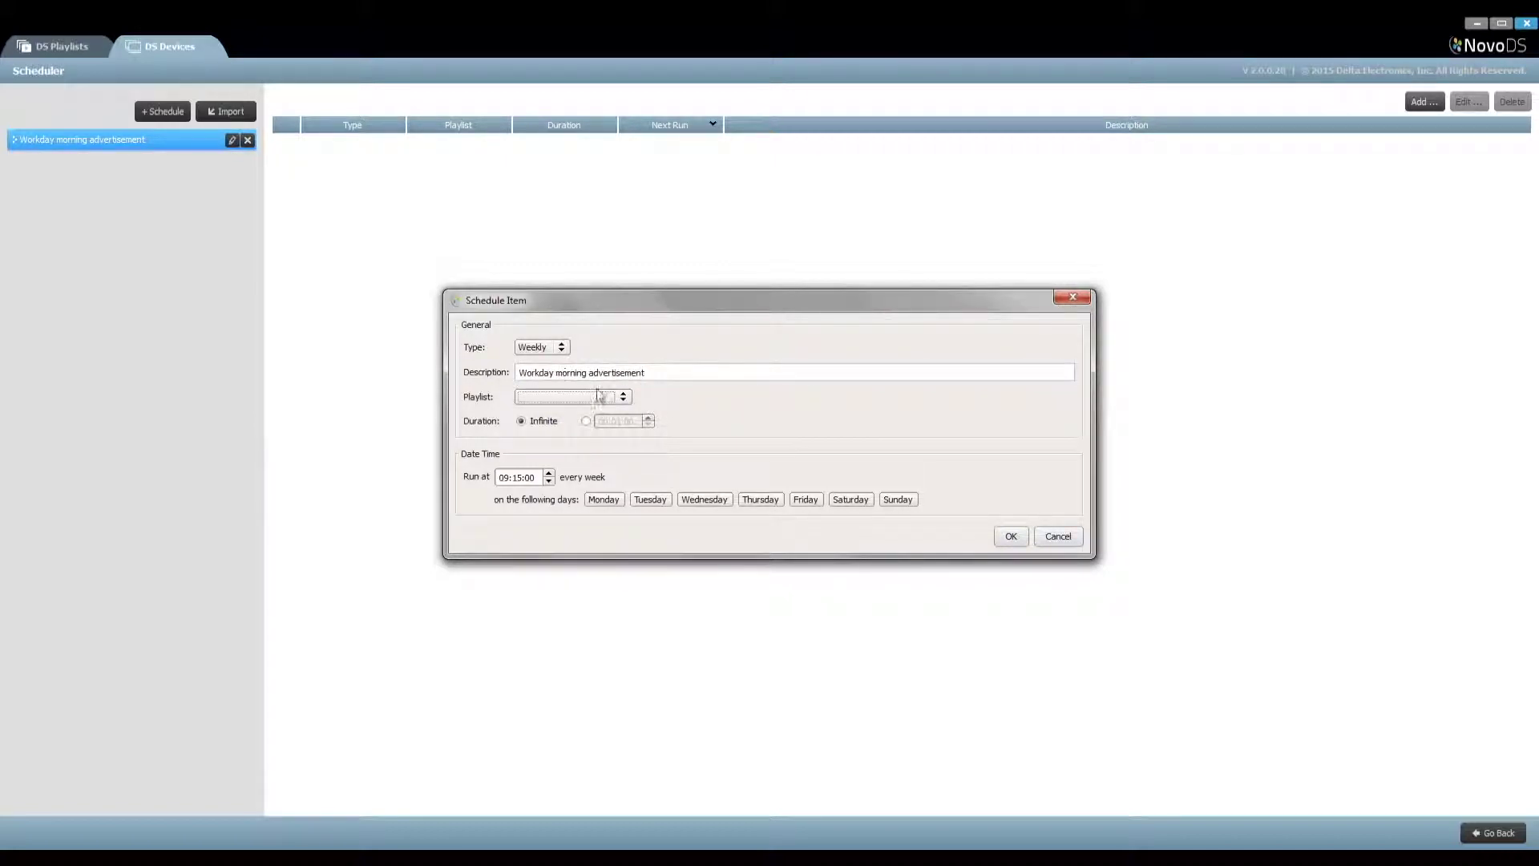
left_click(624, 396)
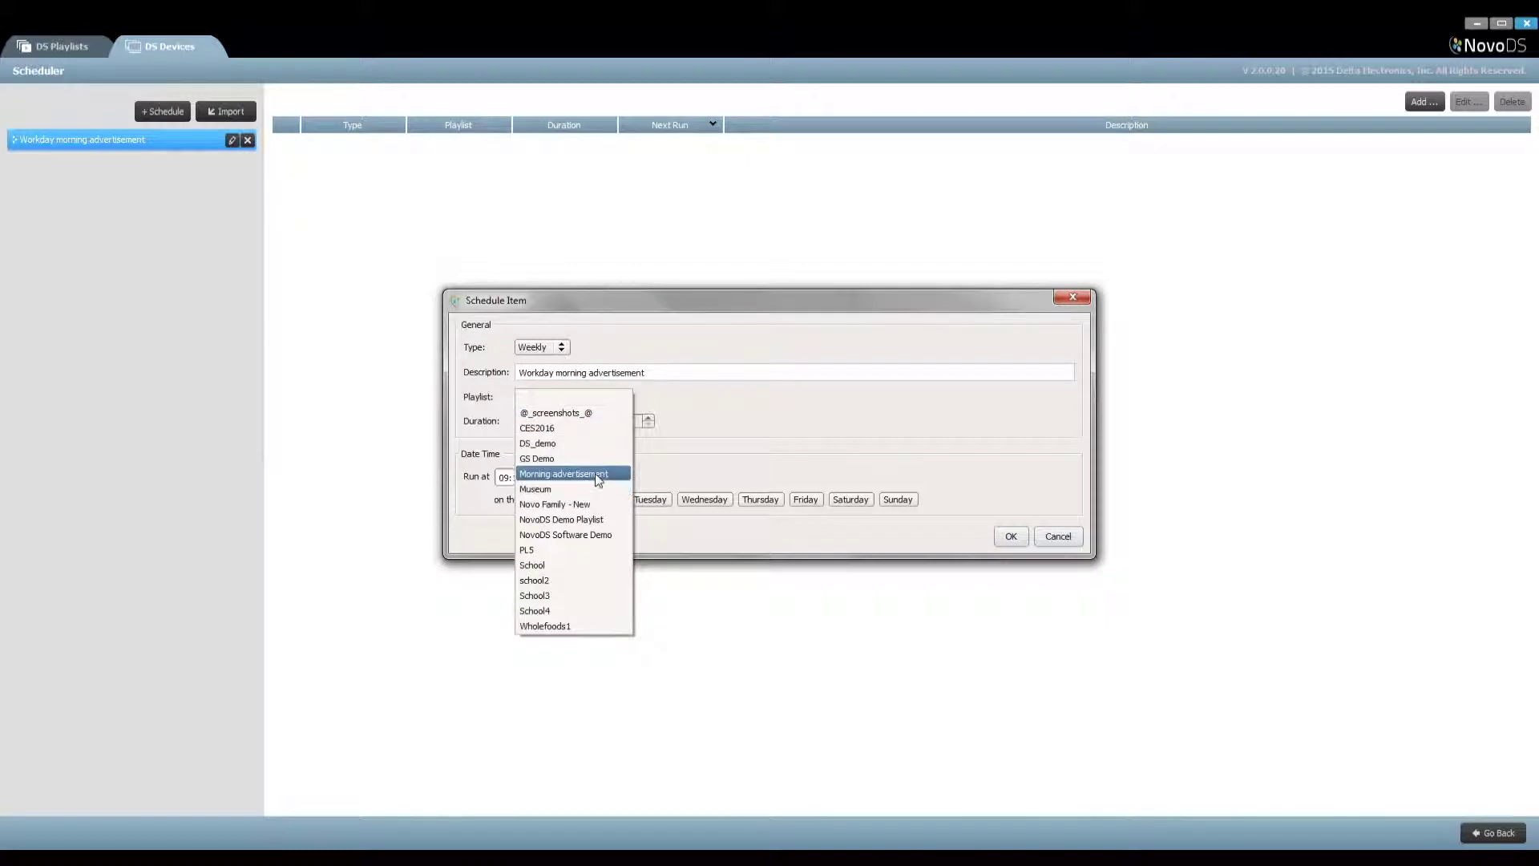
left_click(594, 473)
Set the item's duration to 01:00:00 and its run time to 10:00:00
left_click(585, 421)
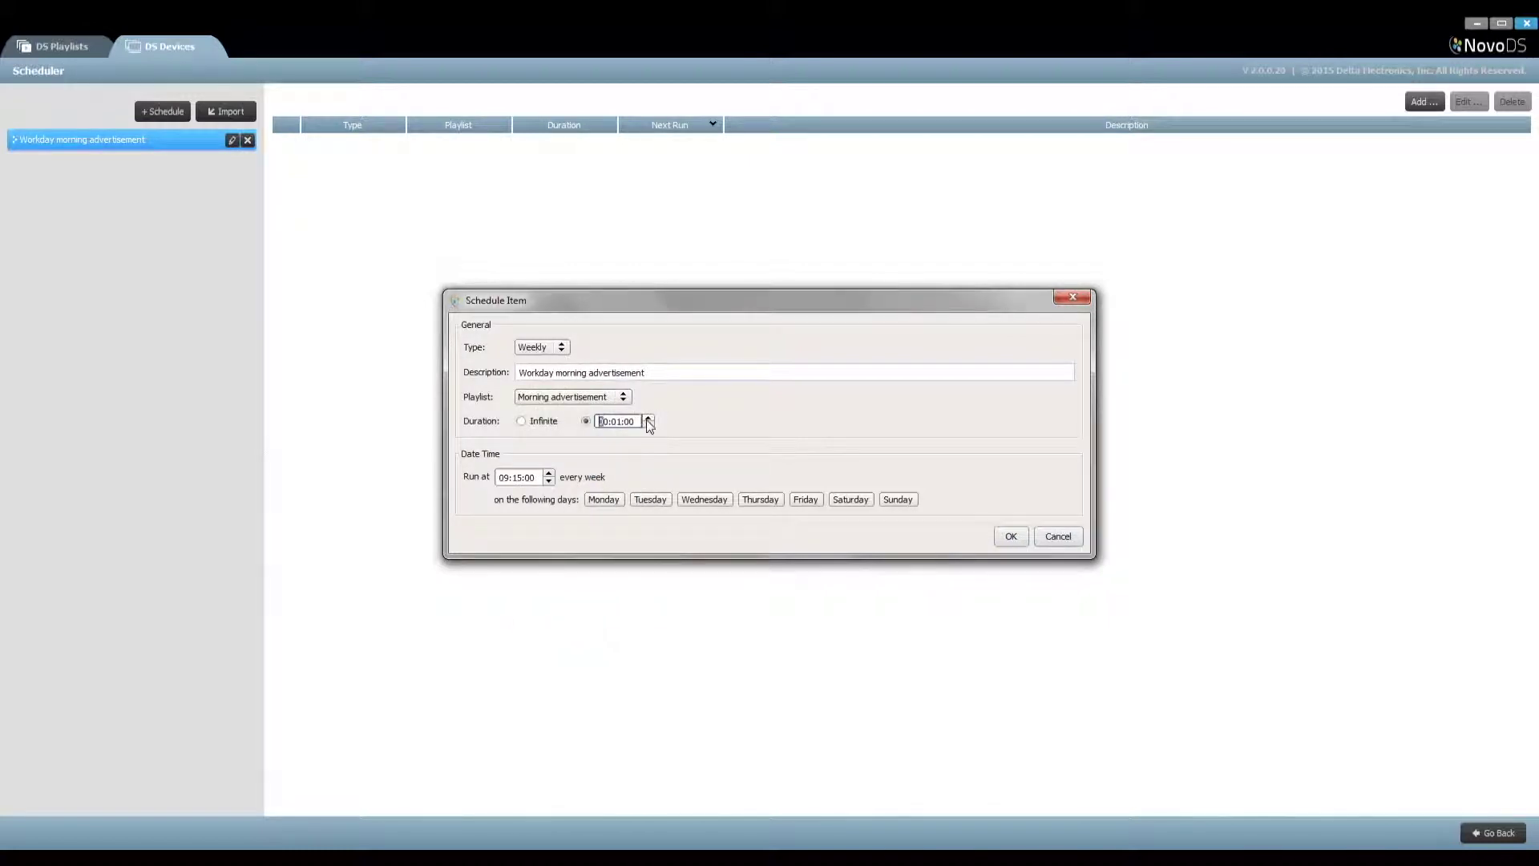
left_click(610, 421)
left_click(648, 425)
left_click(624, 421)
left_click(648, 425)
left_click(506, 479)
left_click(549, 473)
left_click(519, 478)
left_click(547, 482)
left_click(548, 482)
Run the item Monday through Friday and save it
left_click(650, 499)
left_click(703, 500)
left_click(760, 499)
left_click(805, 500)
left_click(1011, 537)
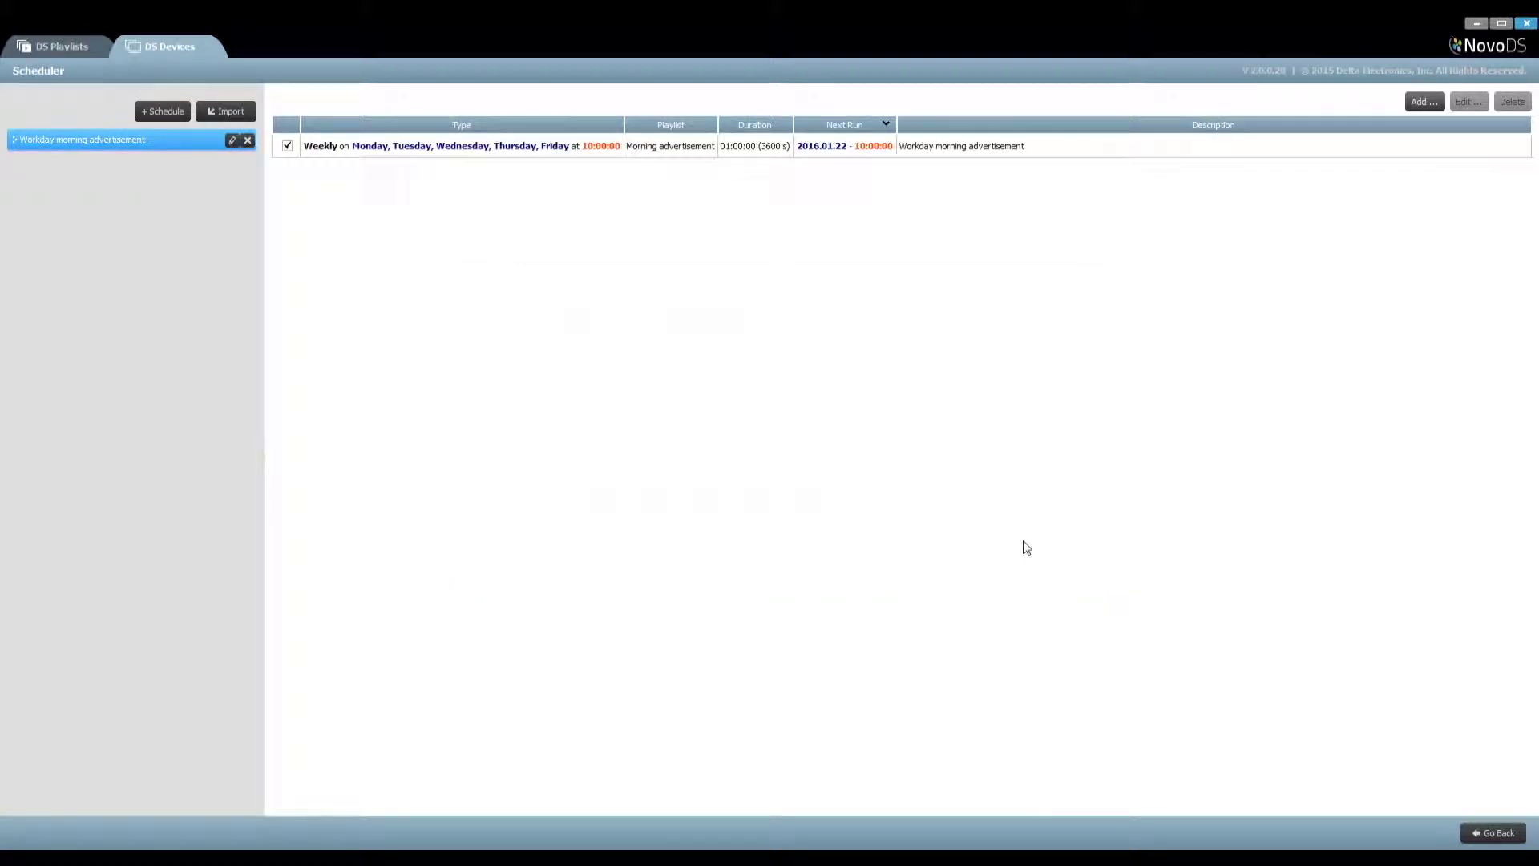
Review the saved schedule item, then return to the device list
left_click(998, 148)
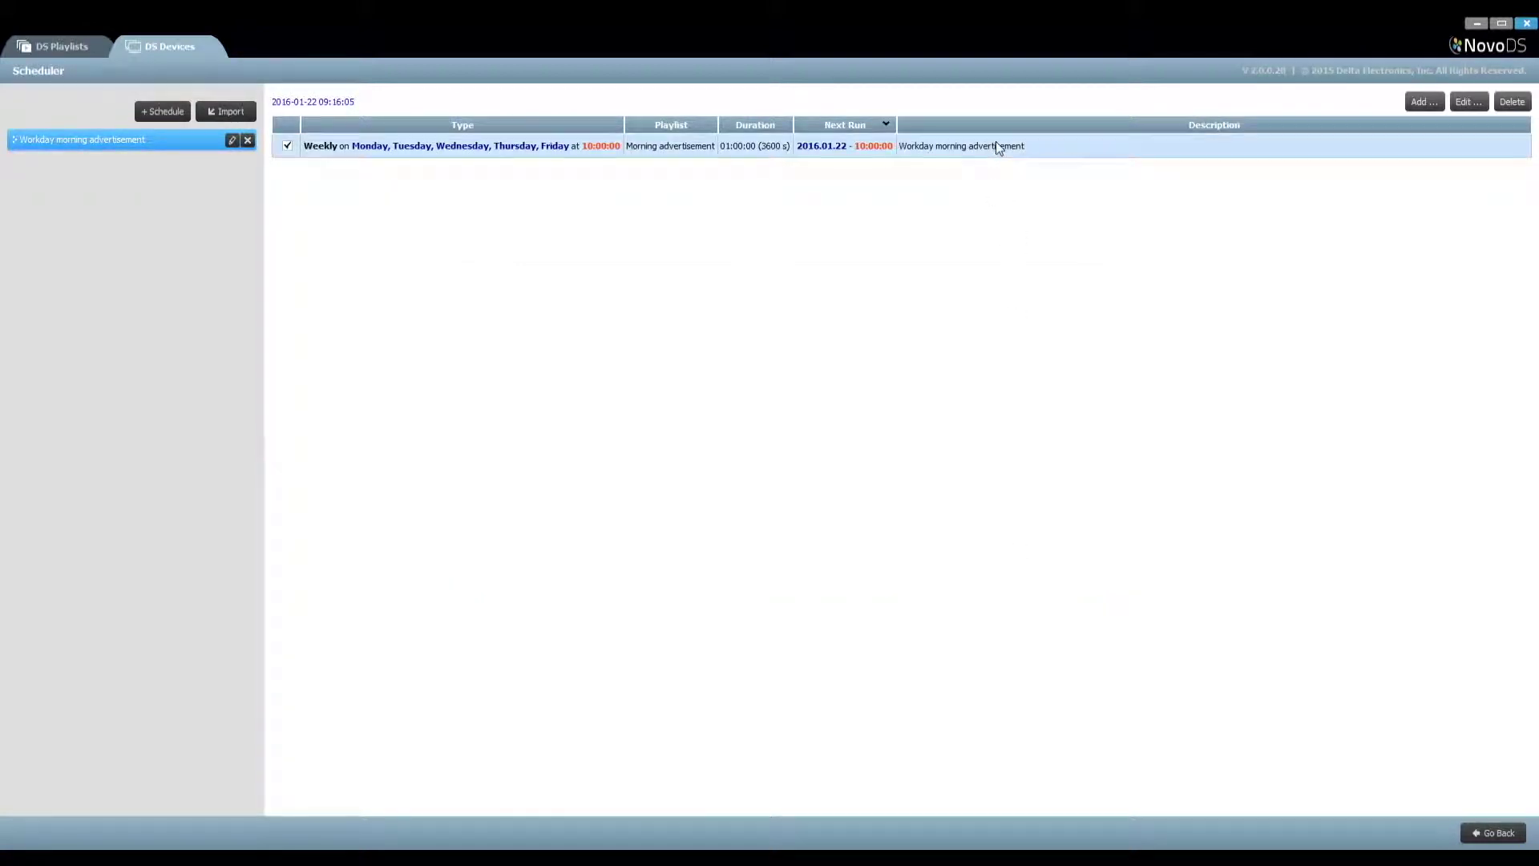
left_click(1468, 101)
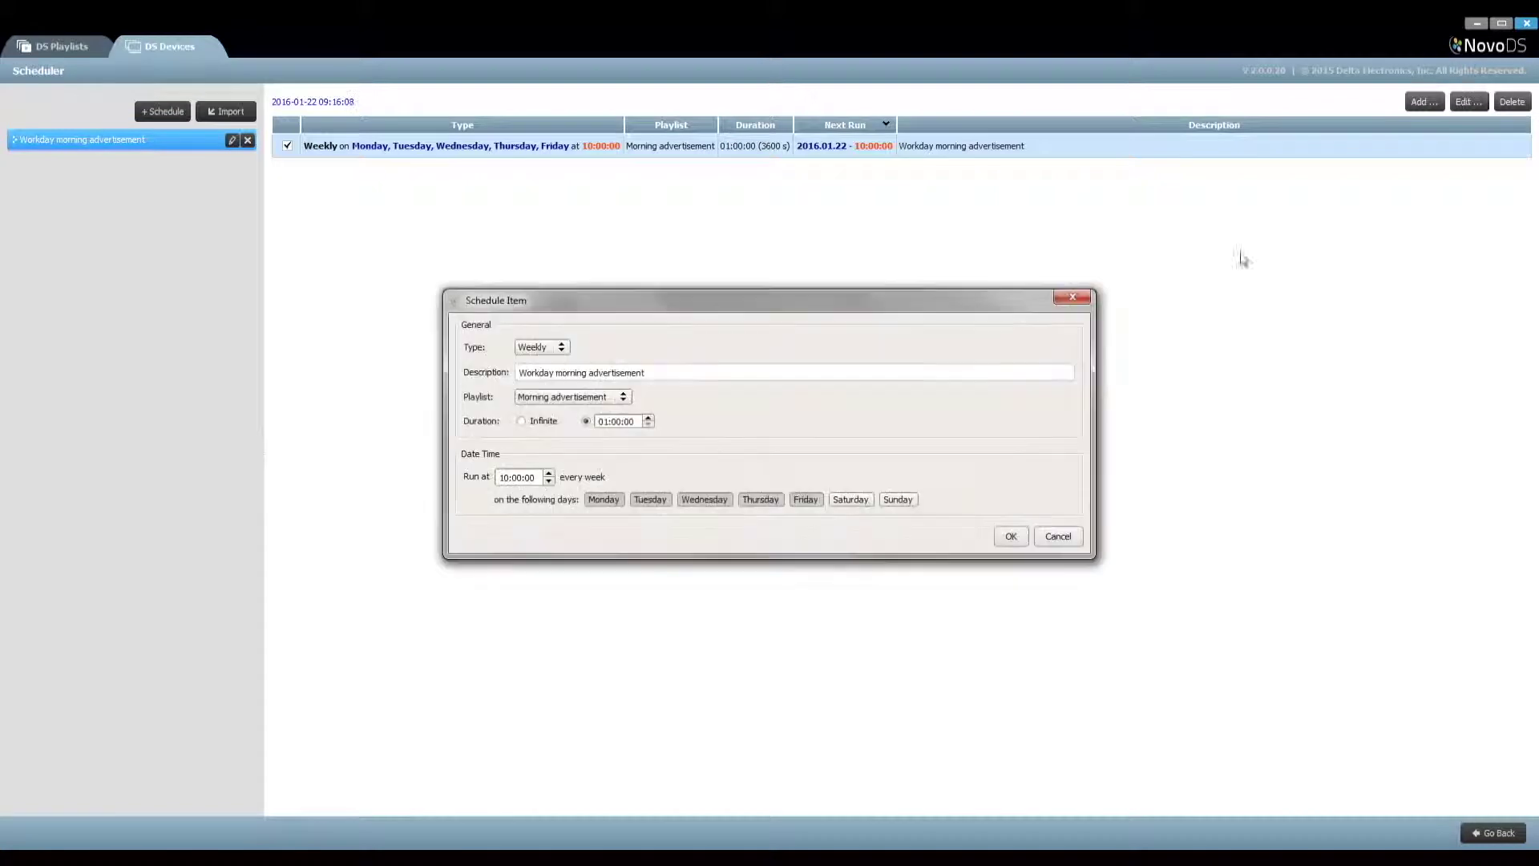
left_click(1058, 537)
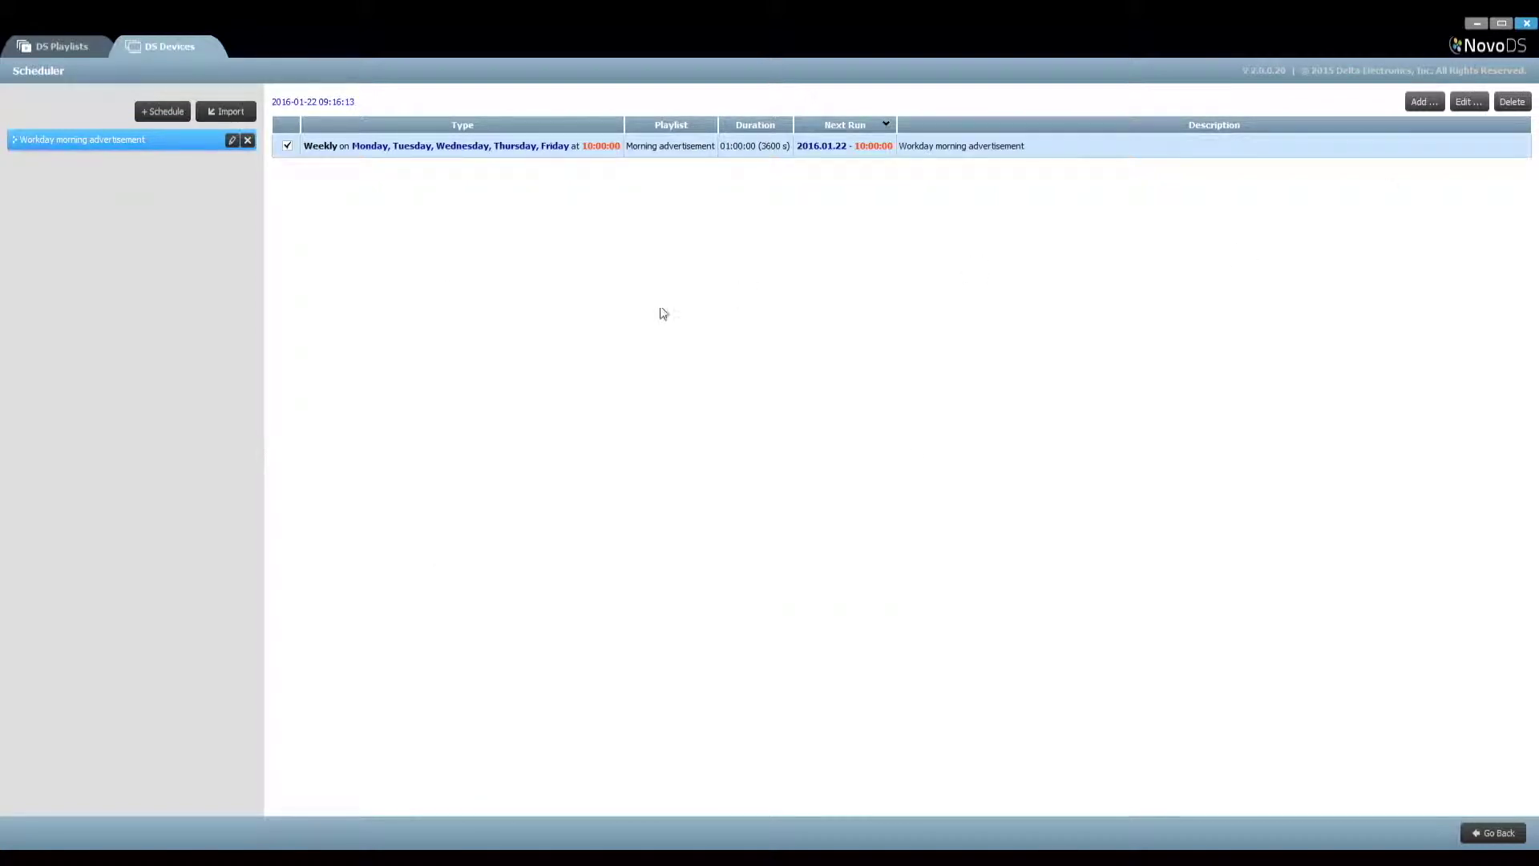
left_click(1497, 838)
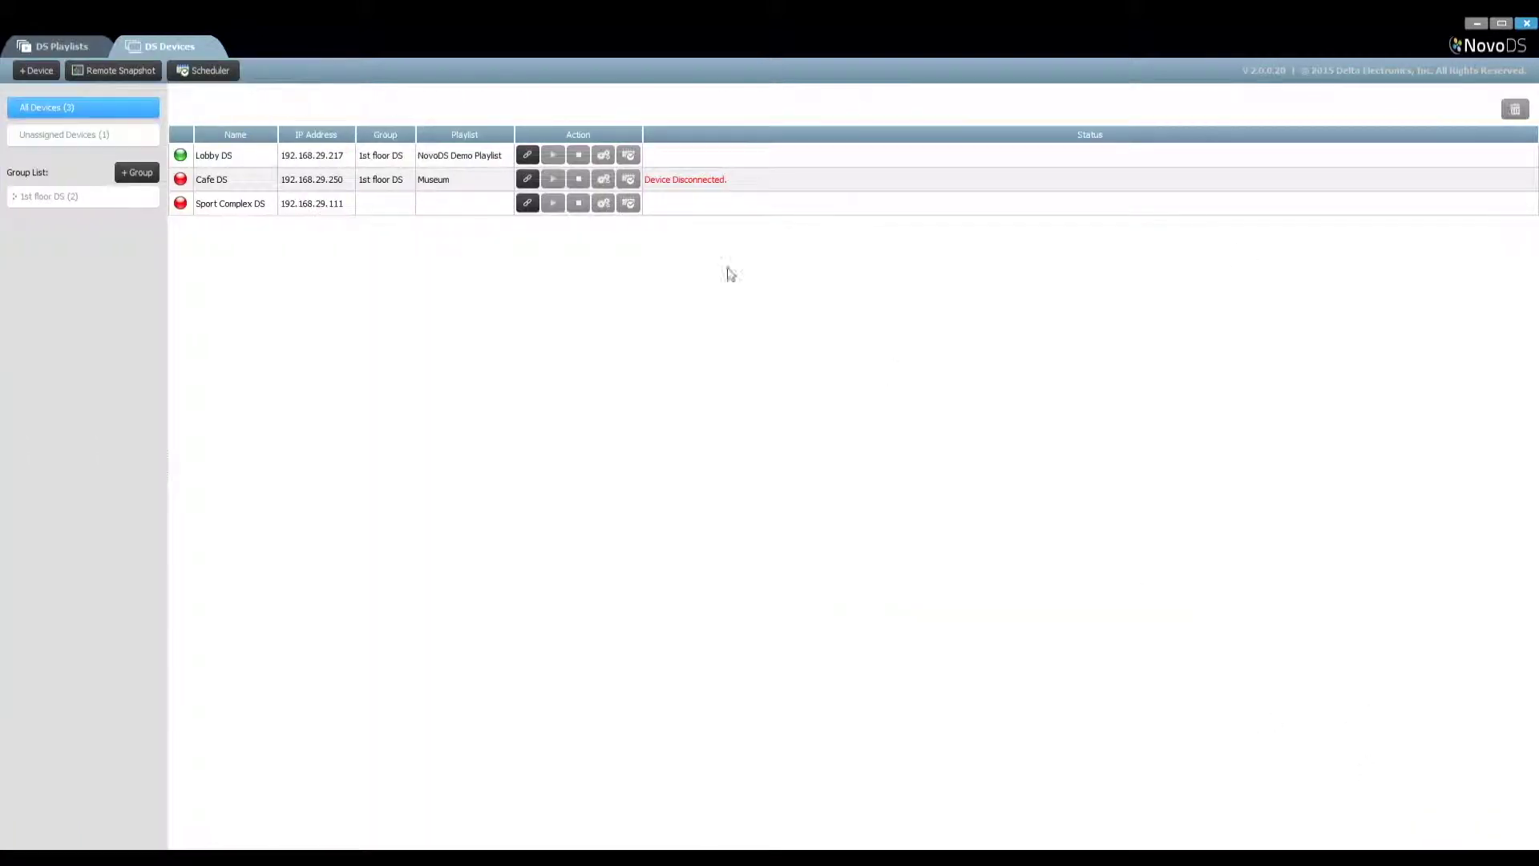
Reconnect Lobby DS and send it the Workday morning advertisement schedule
left_click(526, 156)
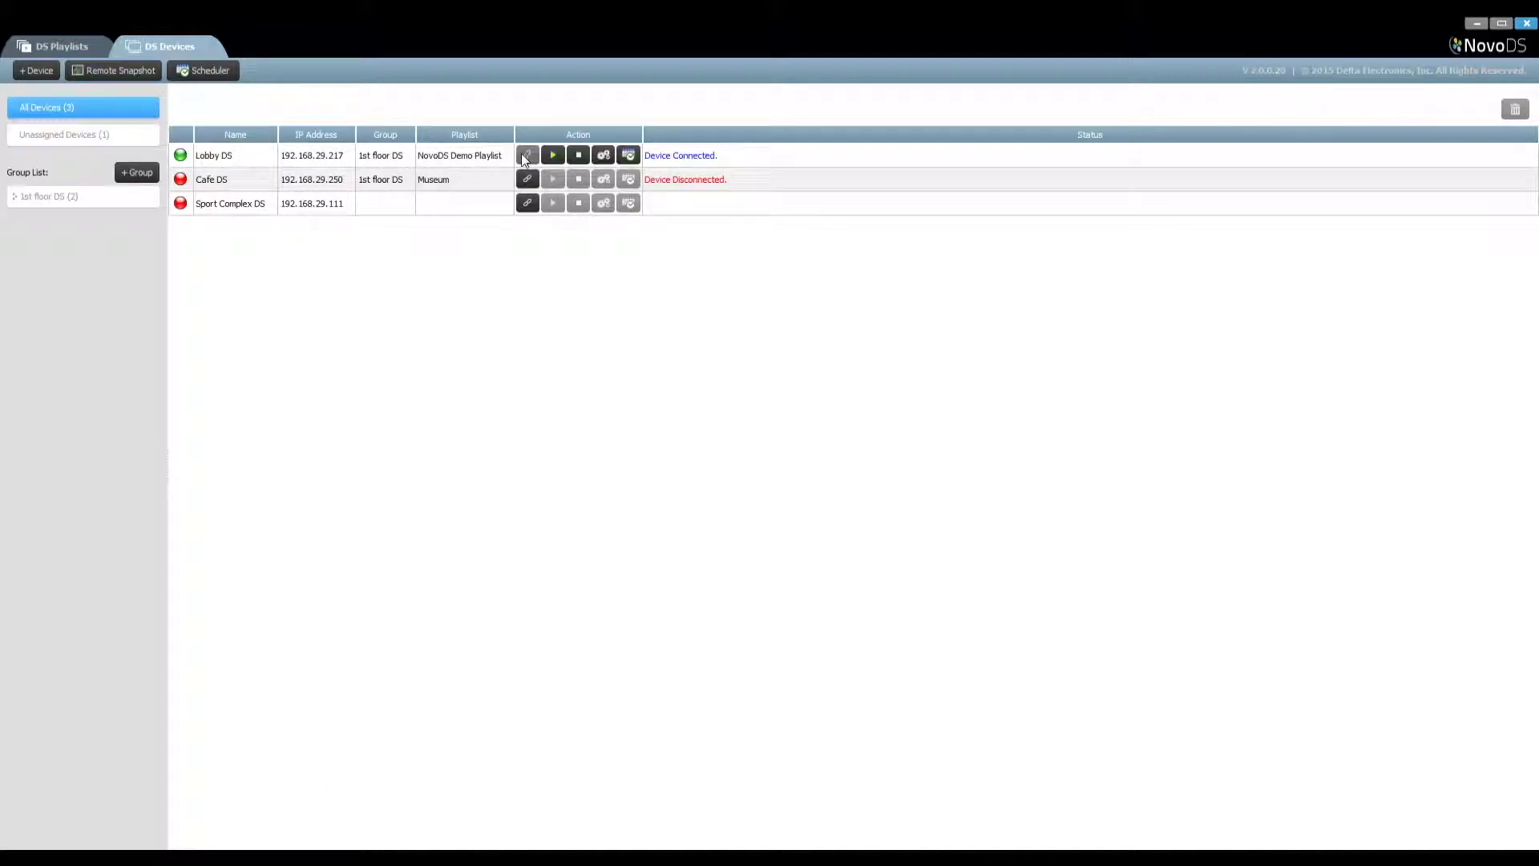
left_click(629, 157)
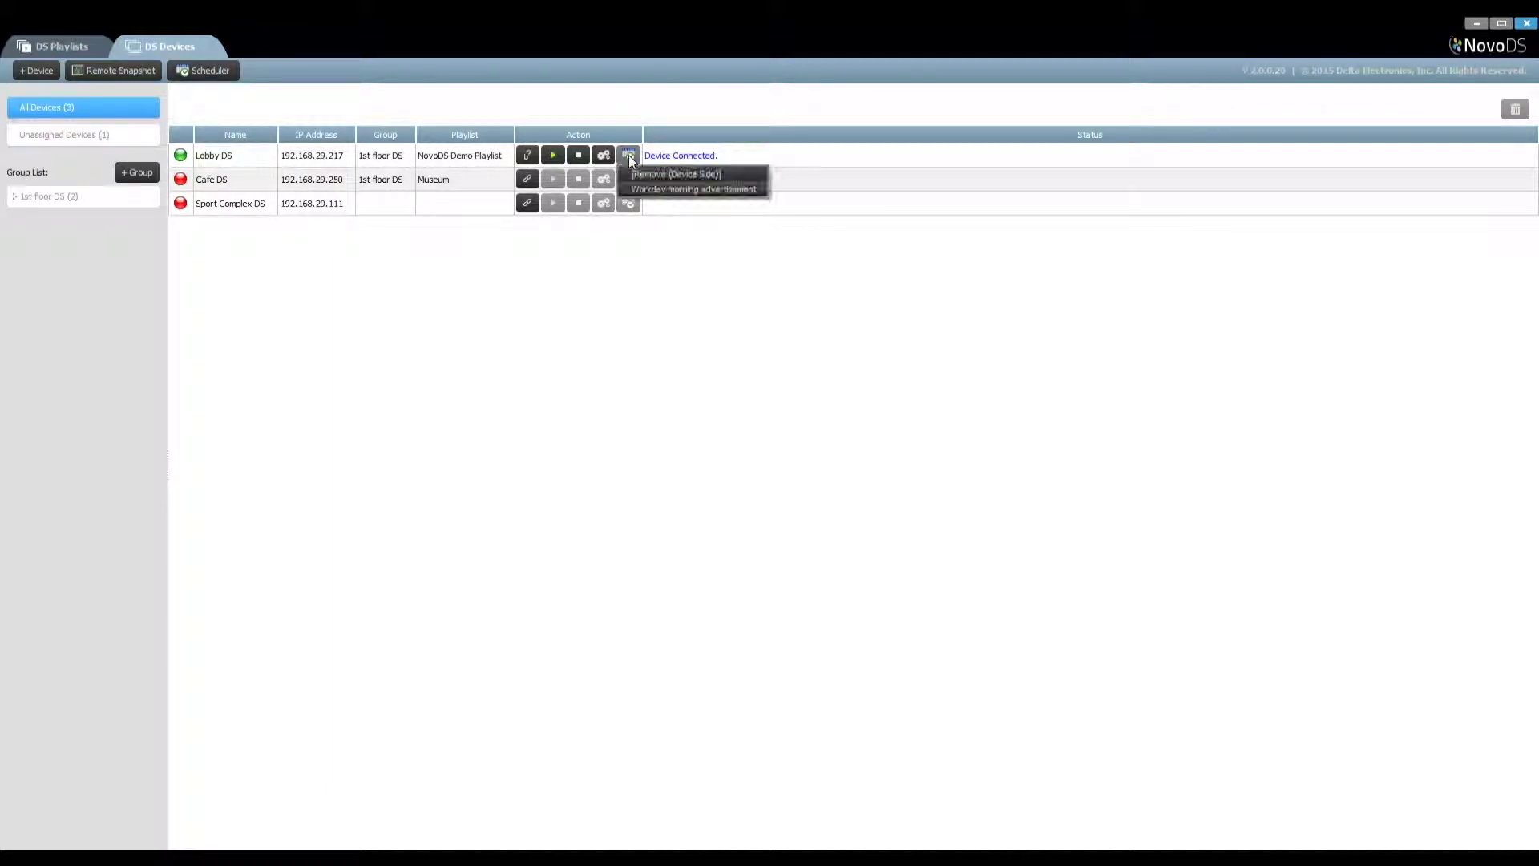
left_click(653, 190)
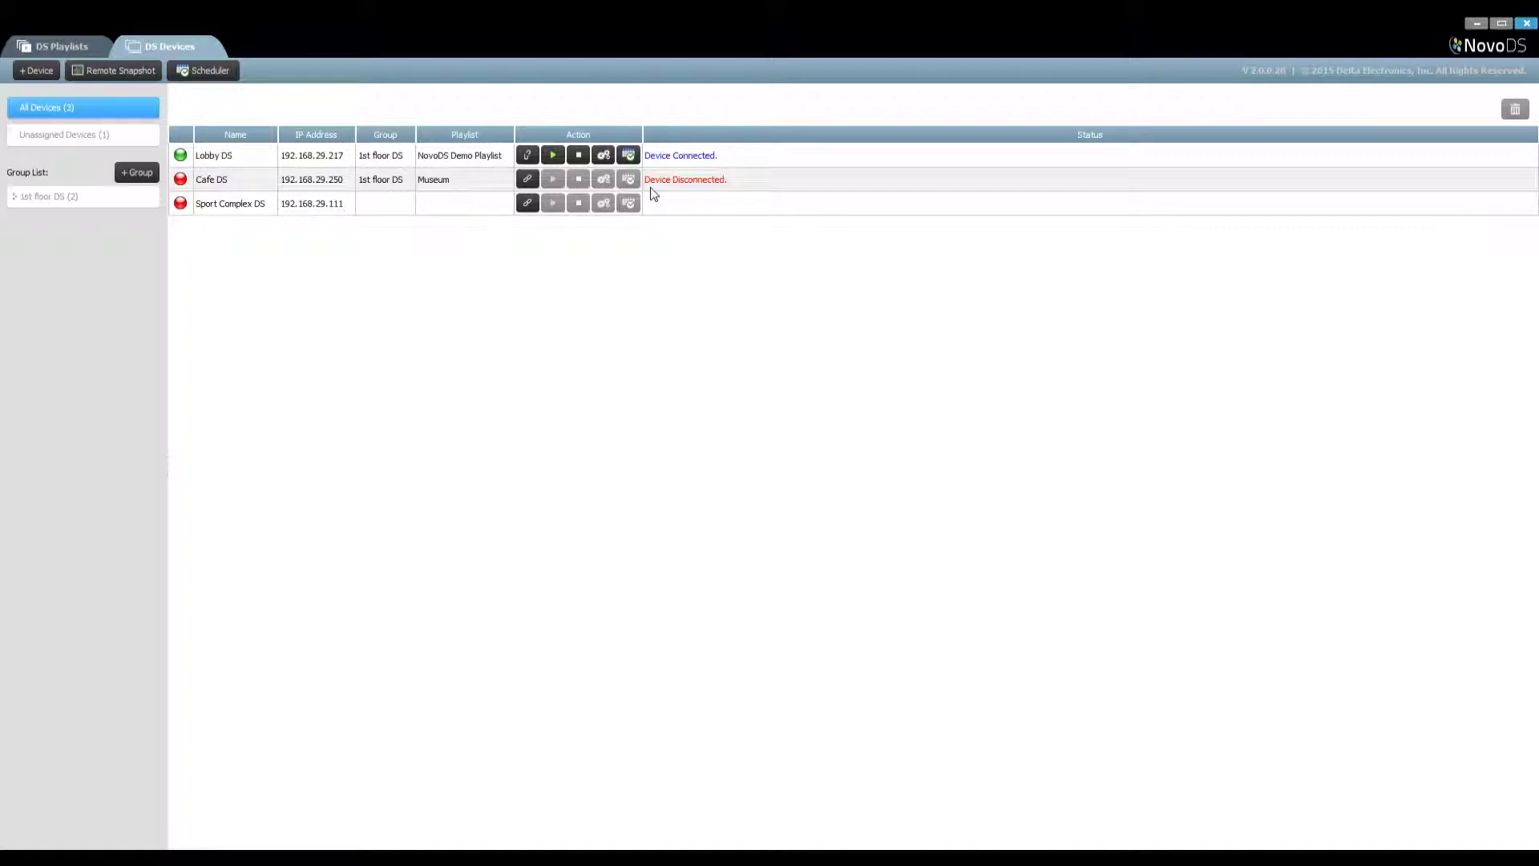
Upload Workday morning advertisement to the 1st floor DS group and open Remote Snapshot
left_click(83, 195)
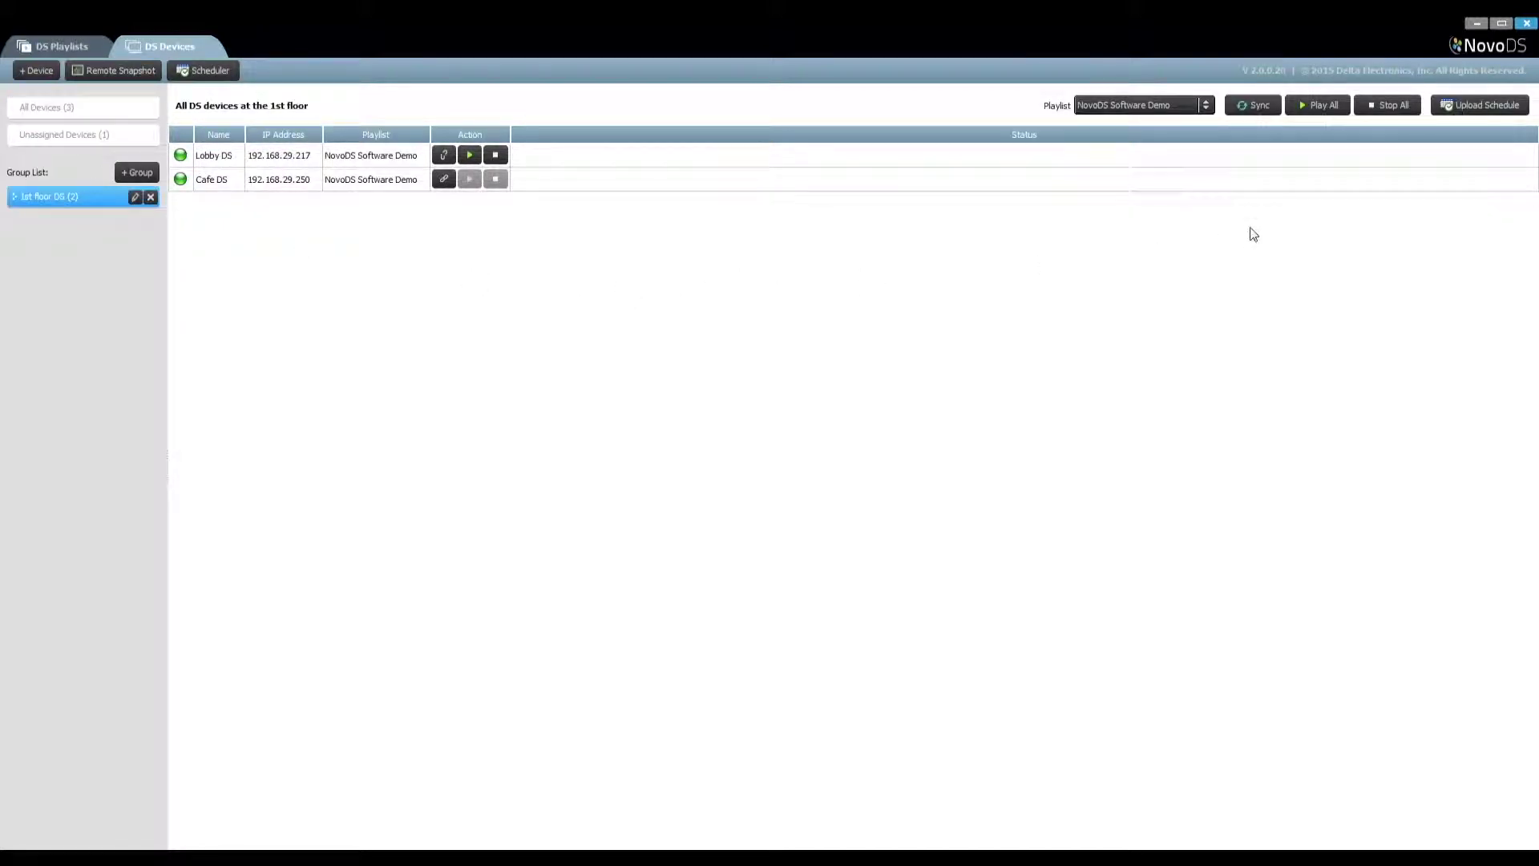
left_click(1491, 107)
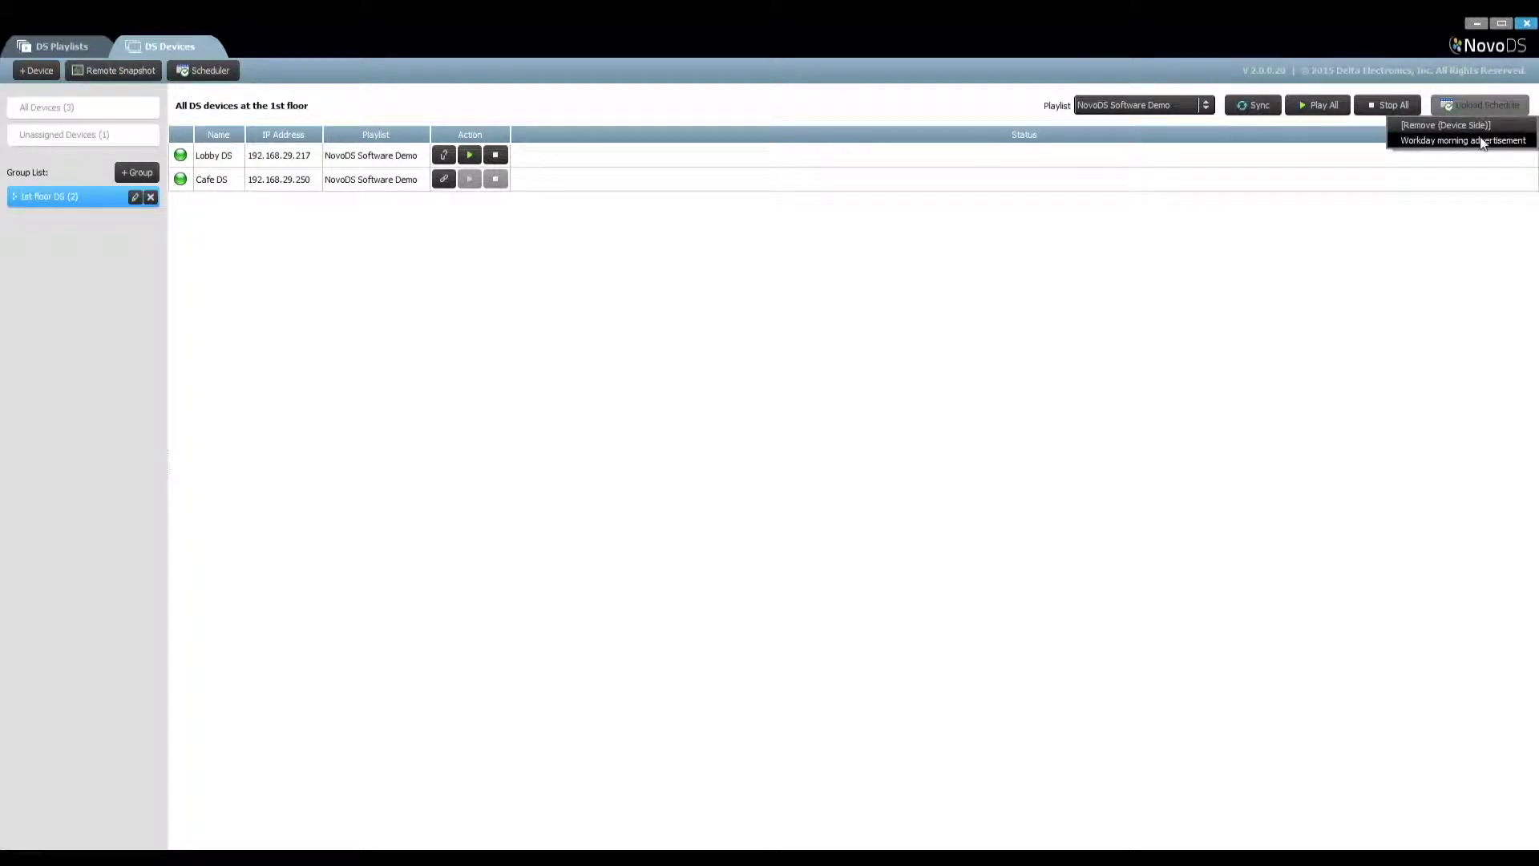
left_click(1475, 139)
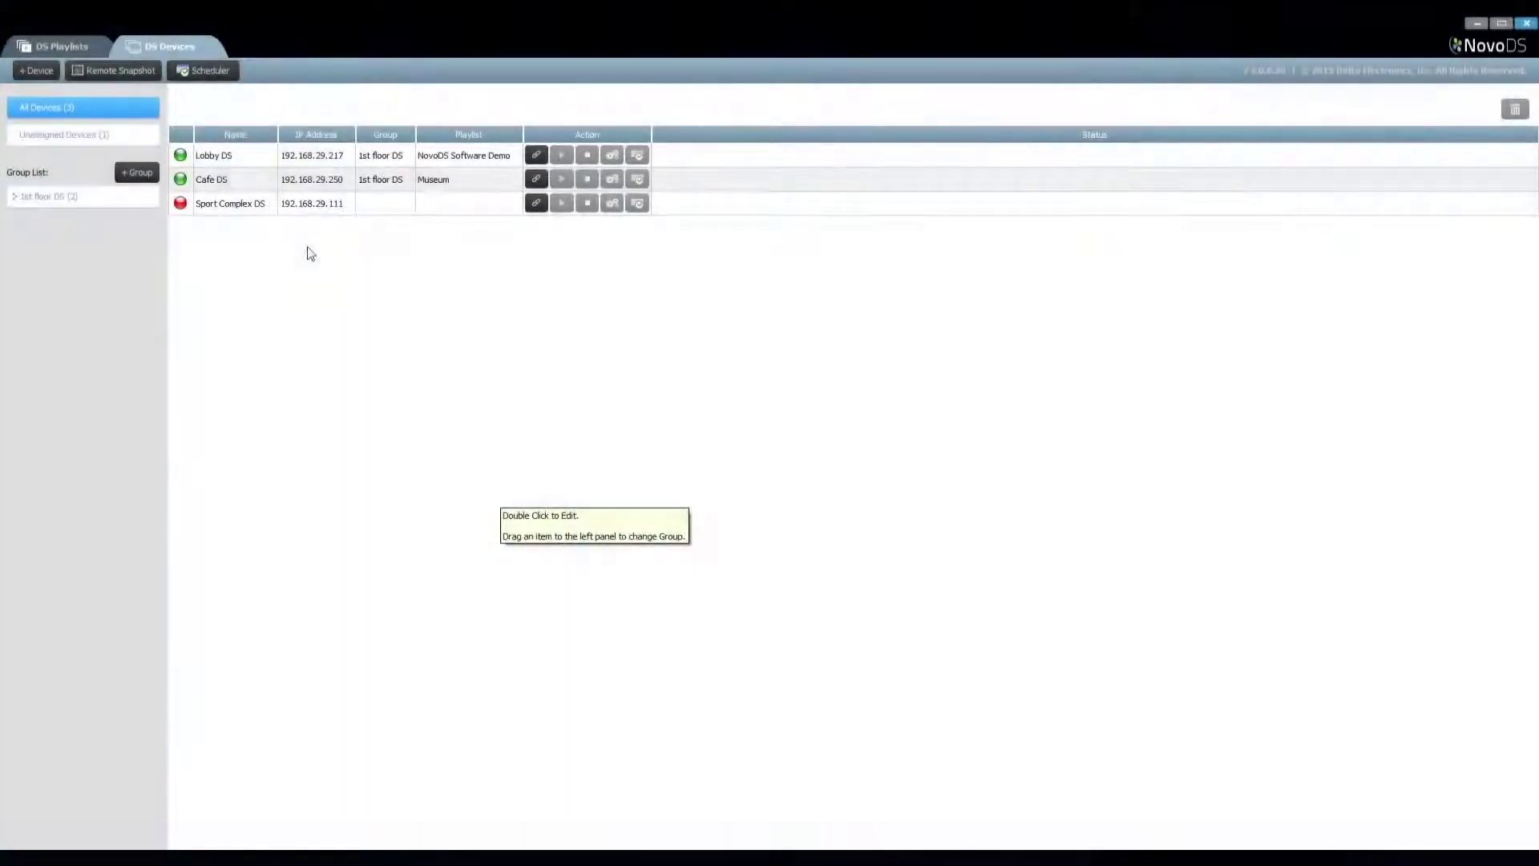
left_click(99, 70)
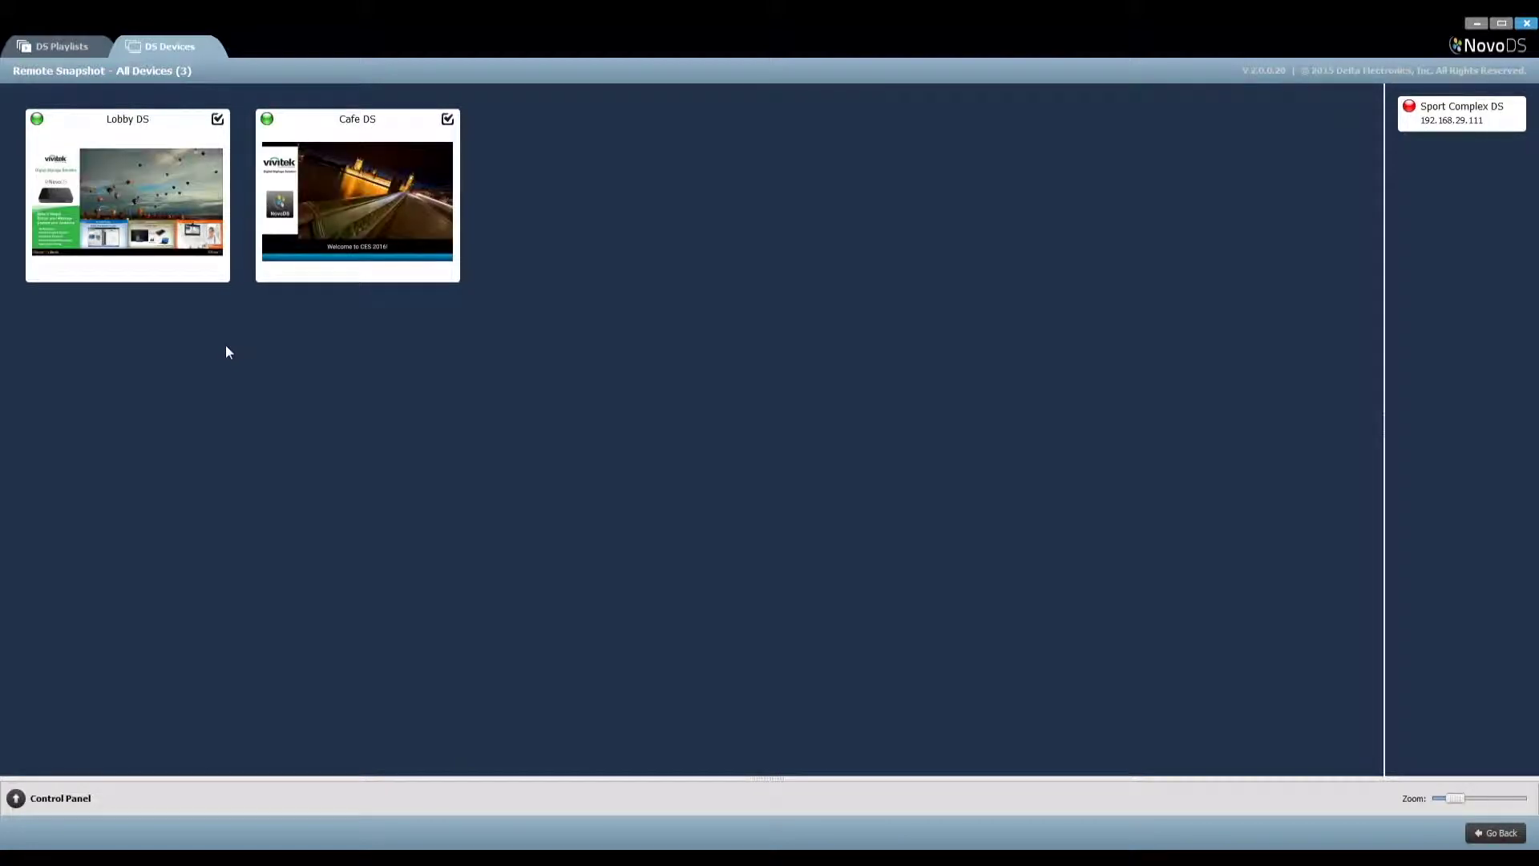
Enlarge the device snapshots with the Zoom slider and expand the Control Panel
mouse_move(174, 268)
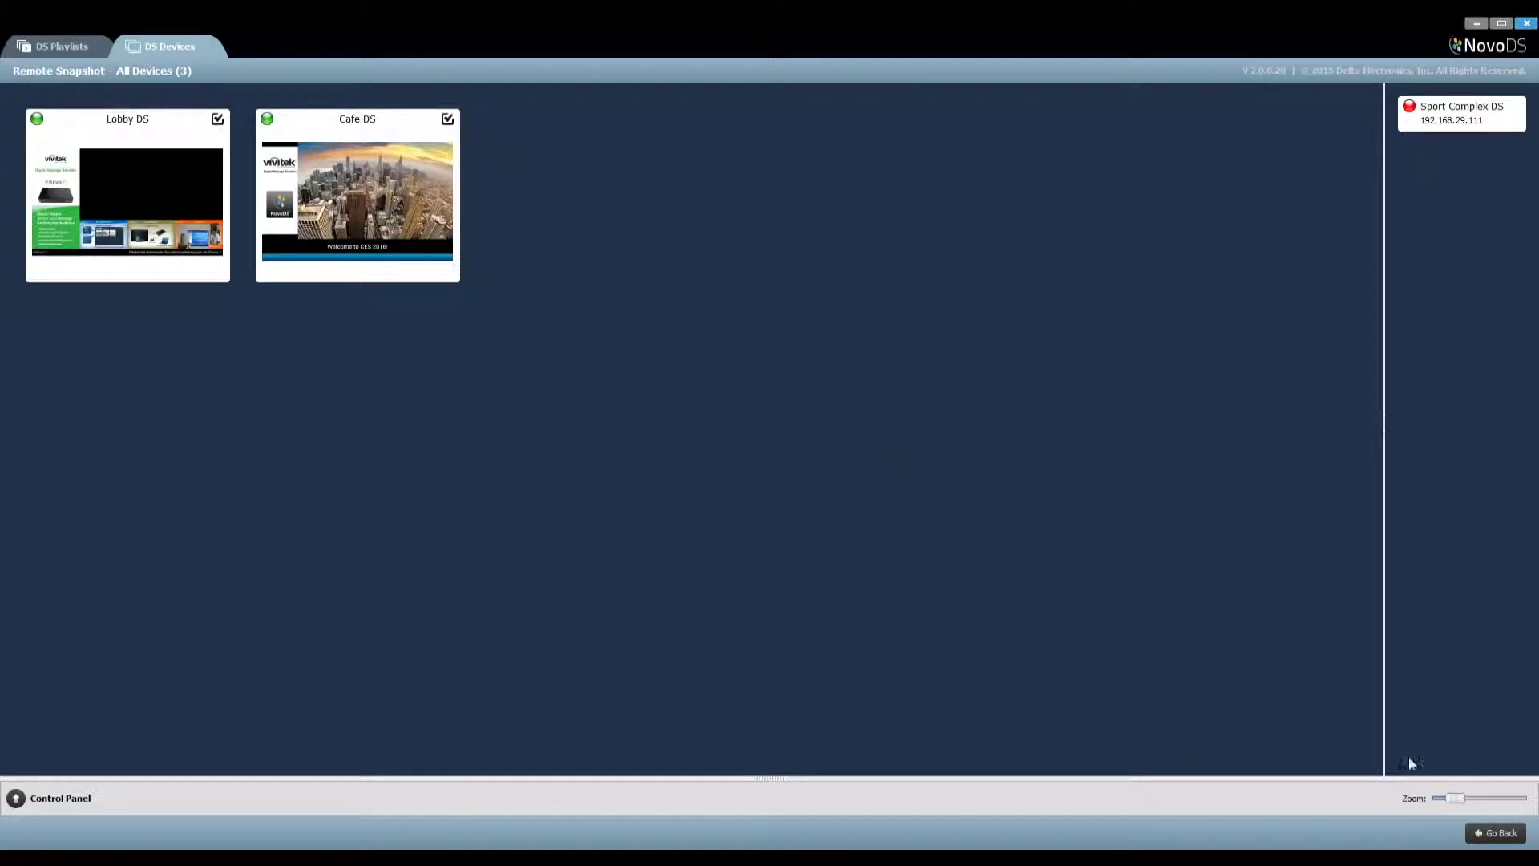
mouse_move(1460, 800)
left_mouse_down()
mouse_move(1436, 798)
mouse_move(1505, 801)
mouse_move(1441, 799)
mouse_move(1457, 803)
left_mouse_up()
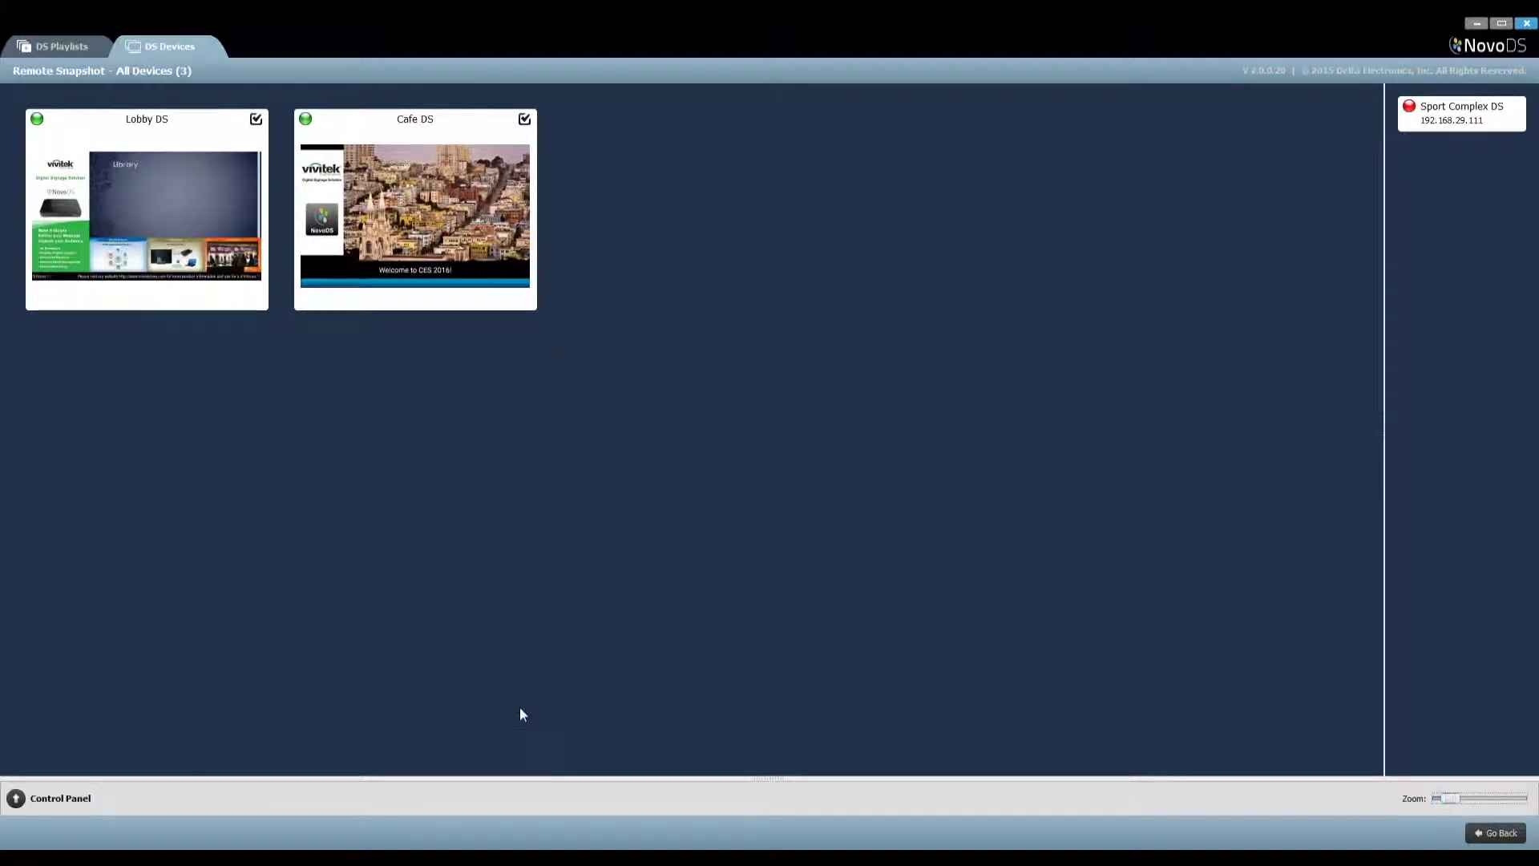
left_click(16, 797)
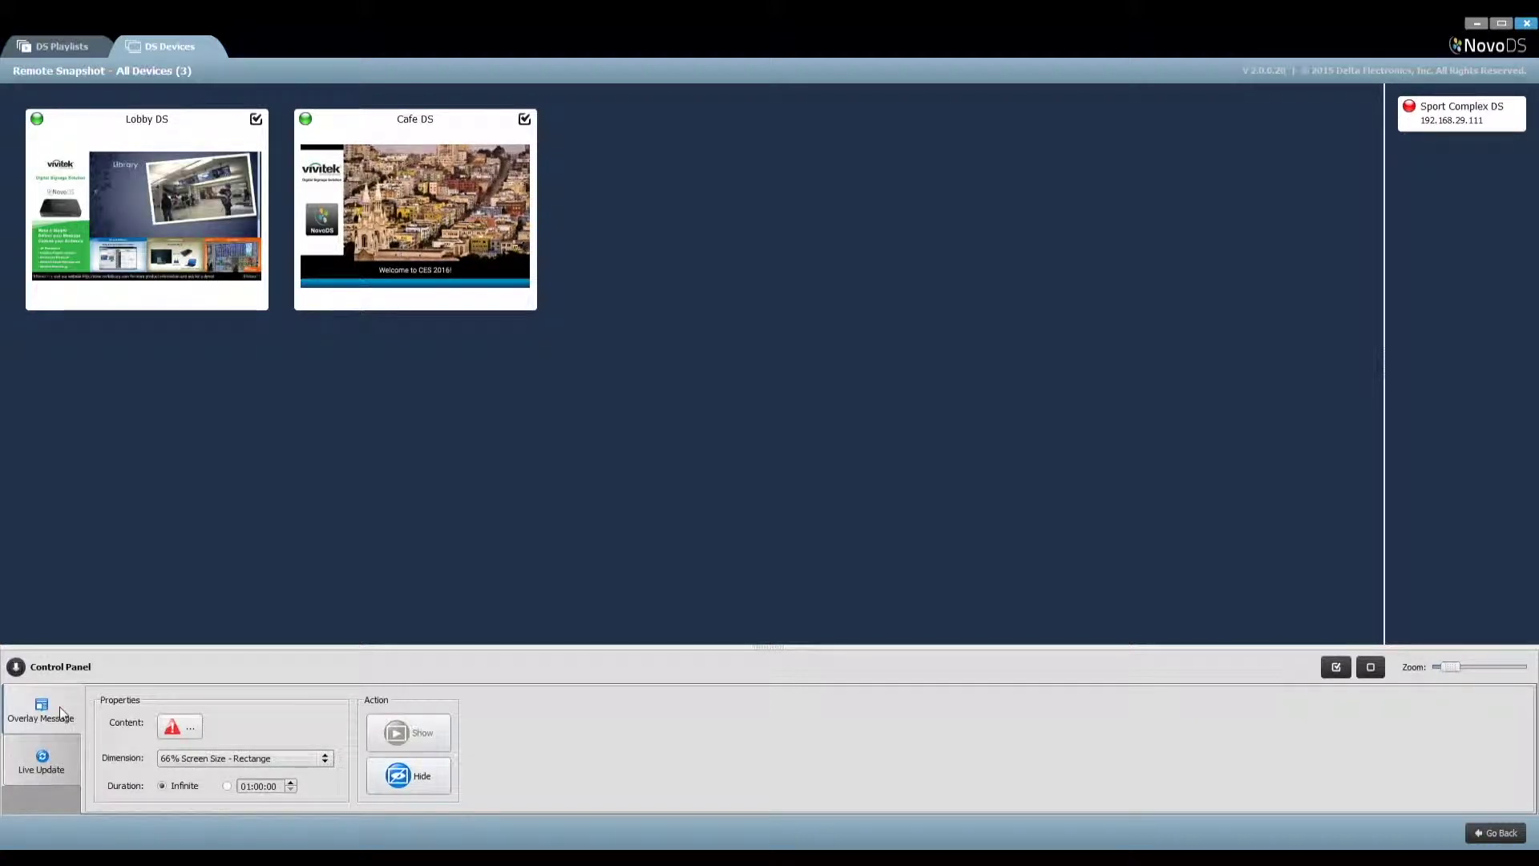
Untick Lobby DS so only Cafe DS gets the overlay, and open the overlay message editor
left_click(49, 771)
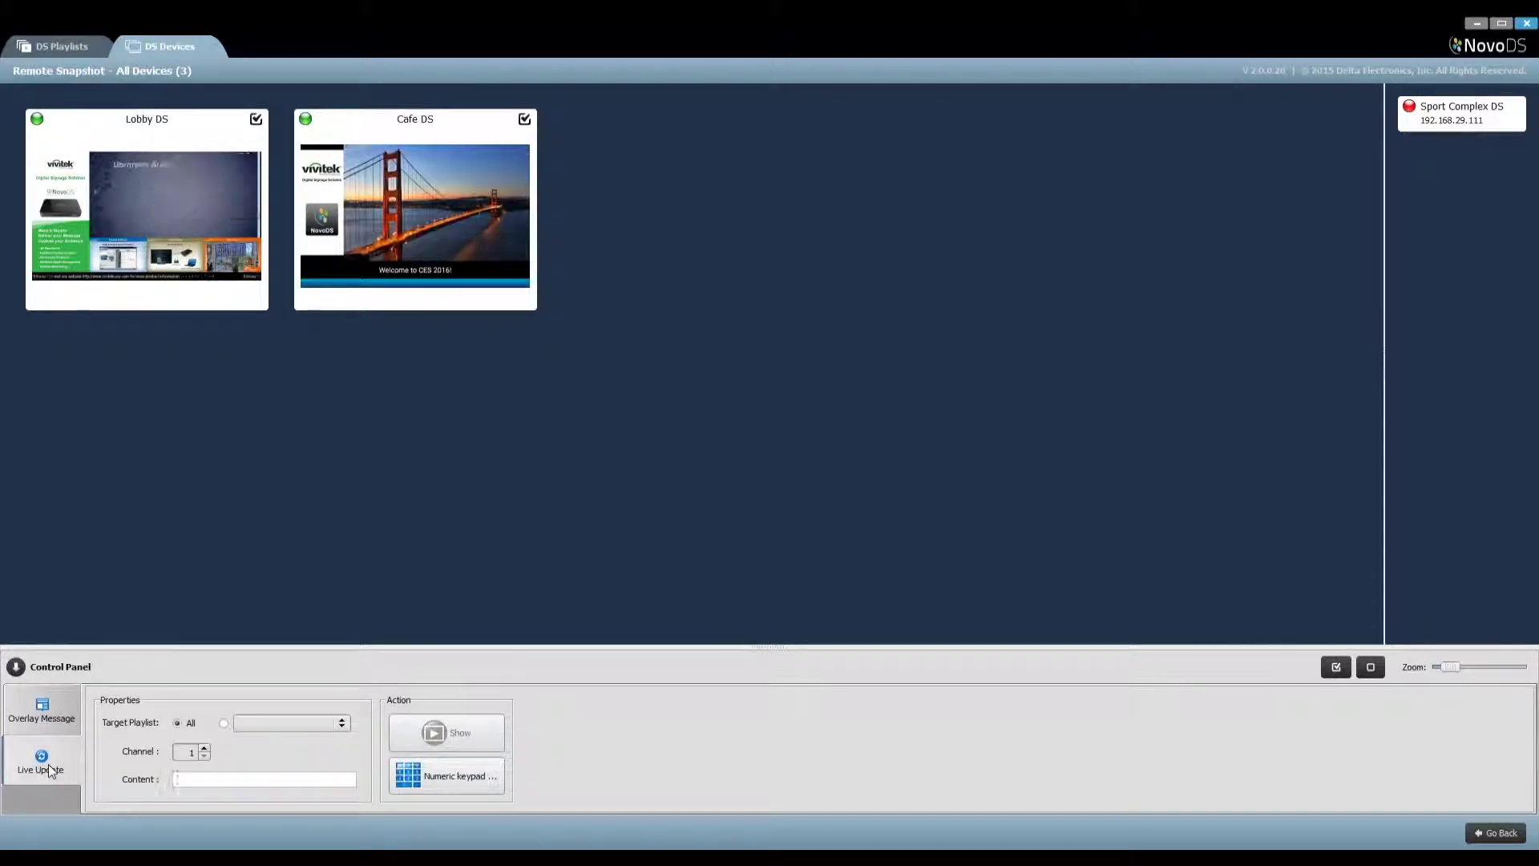
left_click(57, 721)
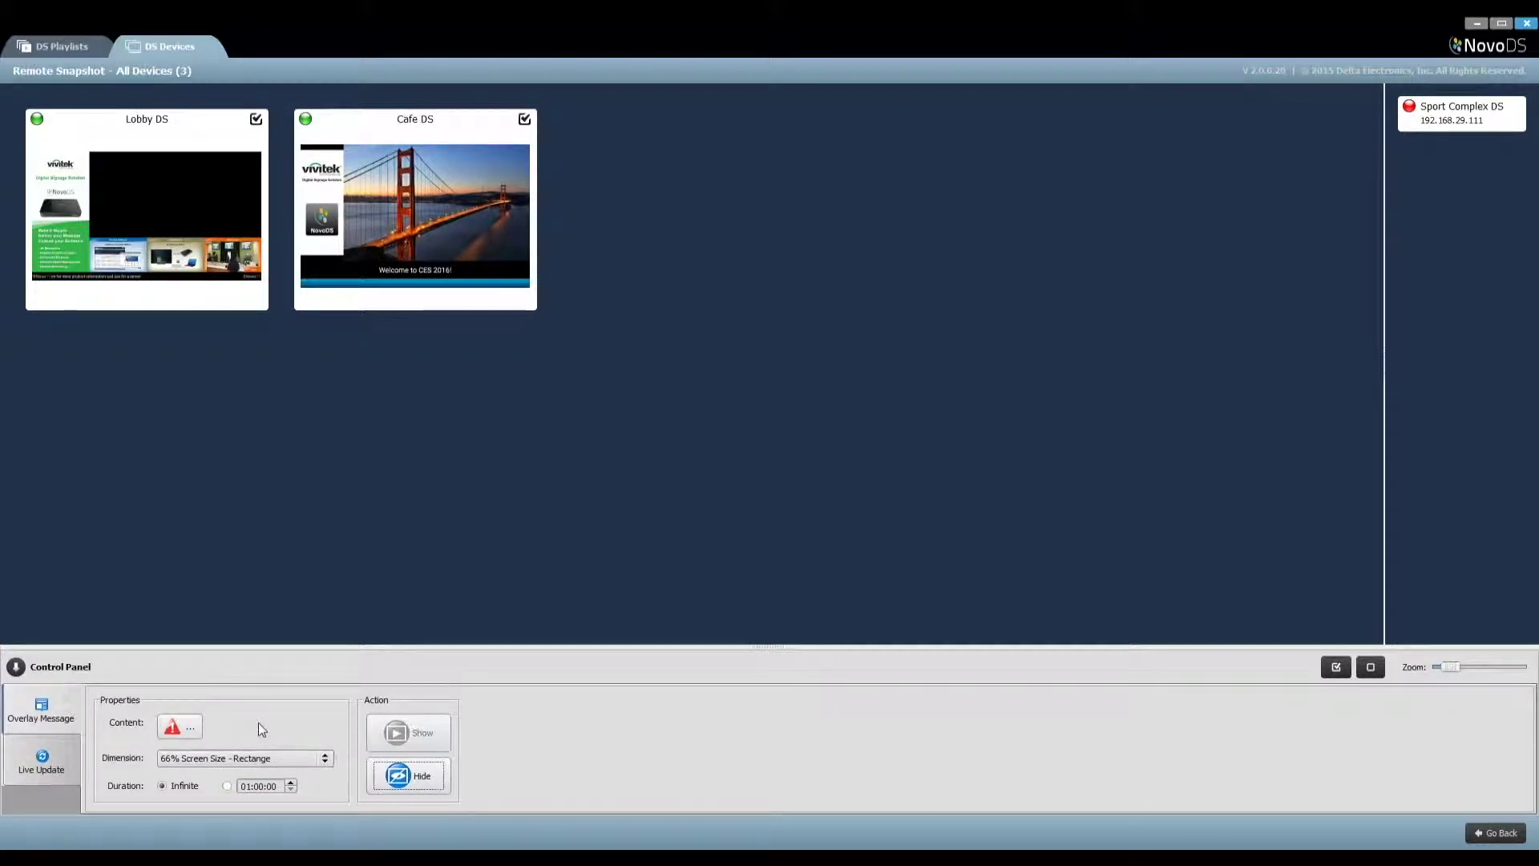
left_click(256, 119)
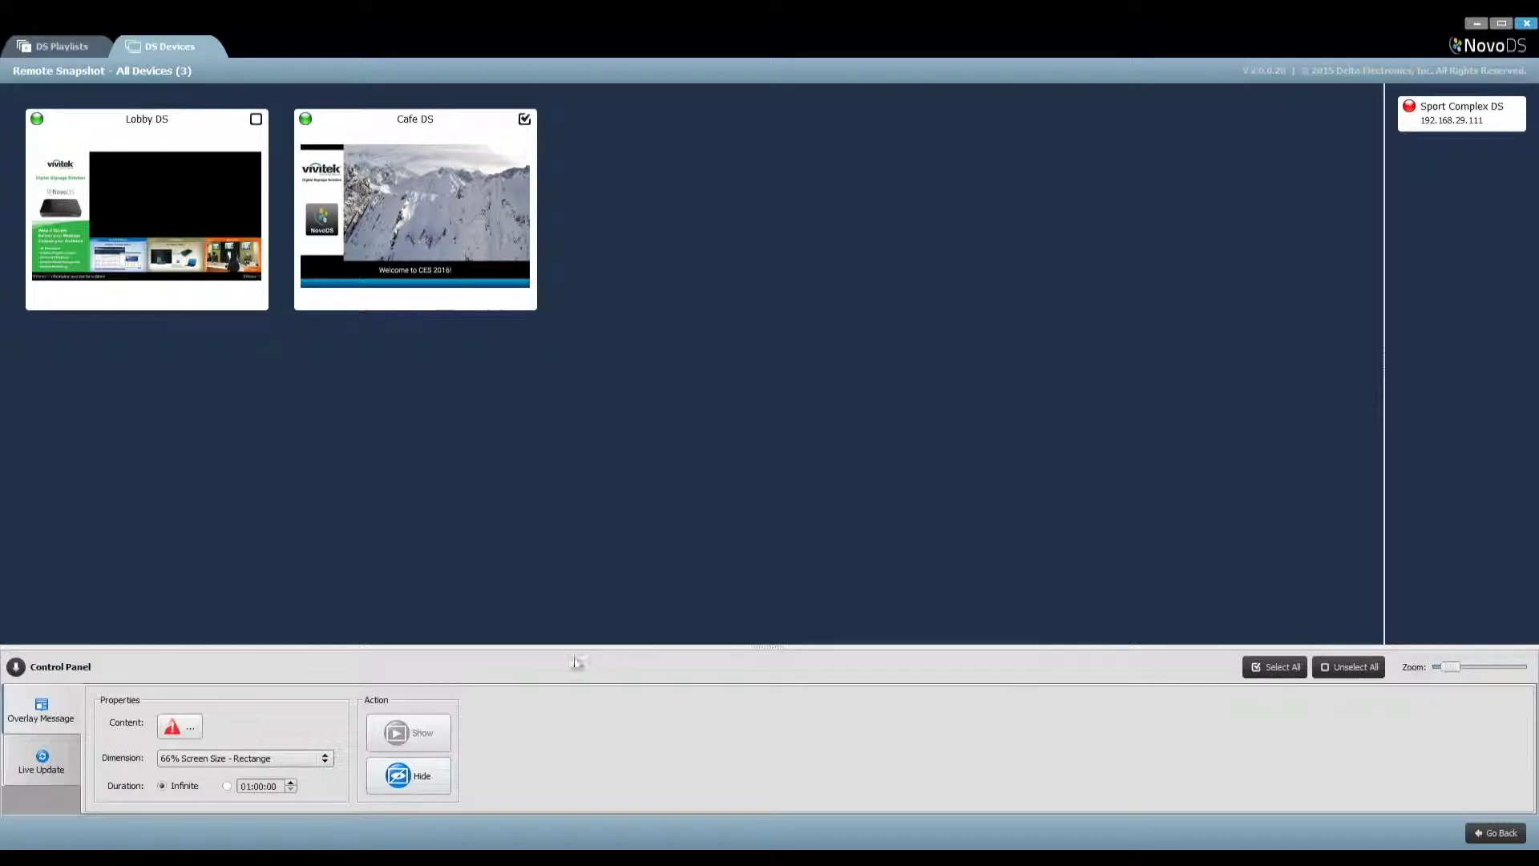
left_click(181, 728)
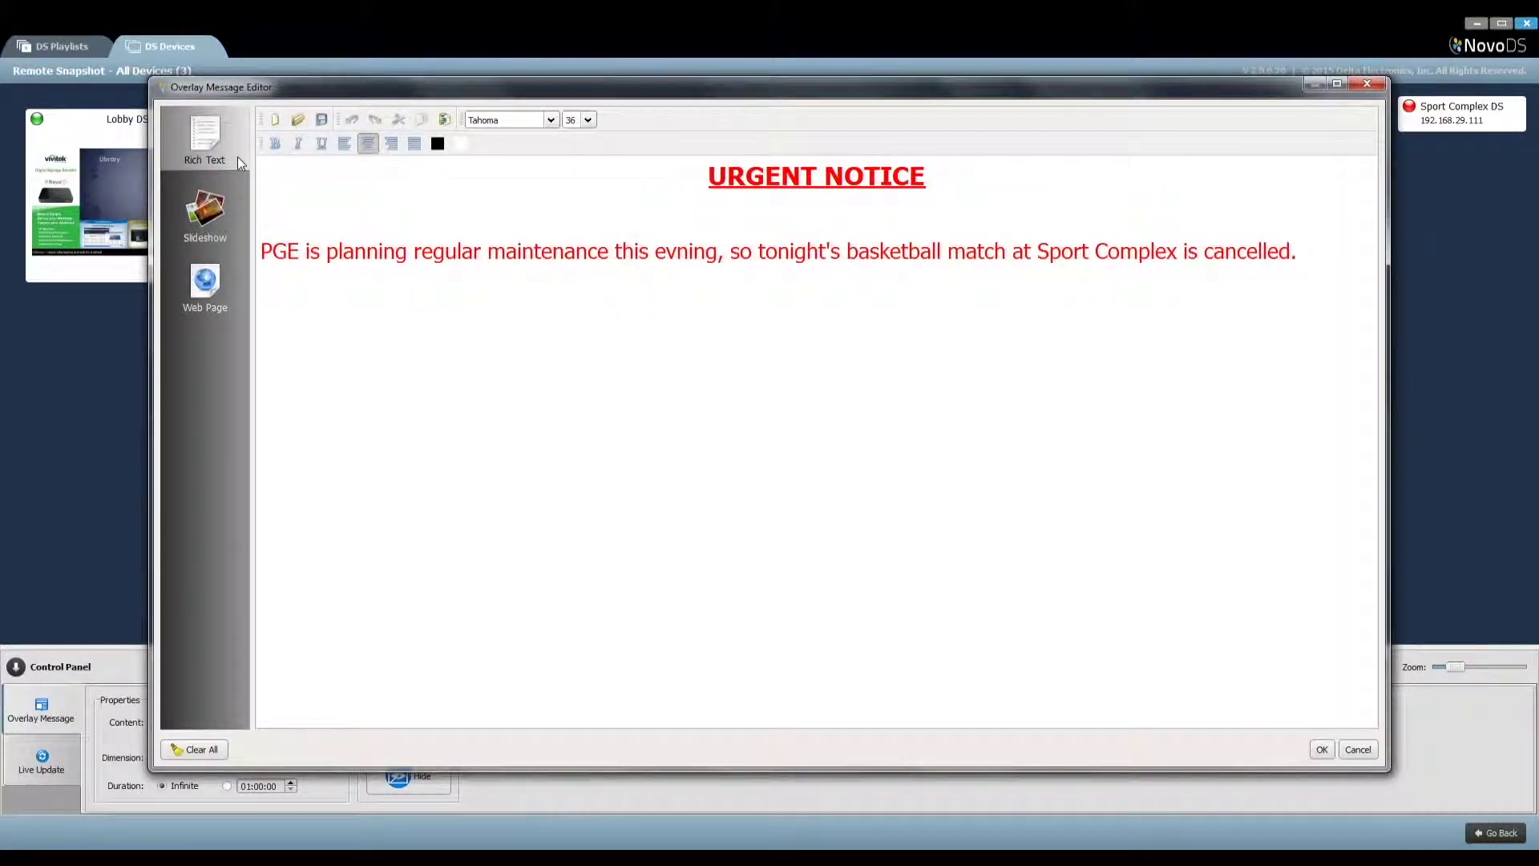
Review the slideshow and web page options, then confirm the red rich-text URGENT NOTICE as overlay content
left_click(220, 213)
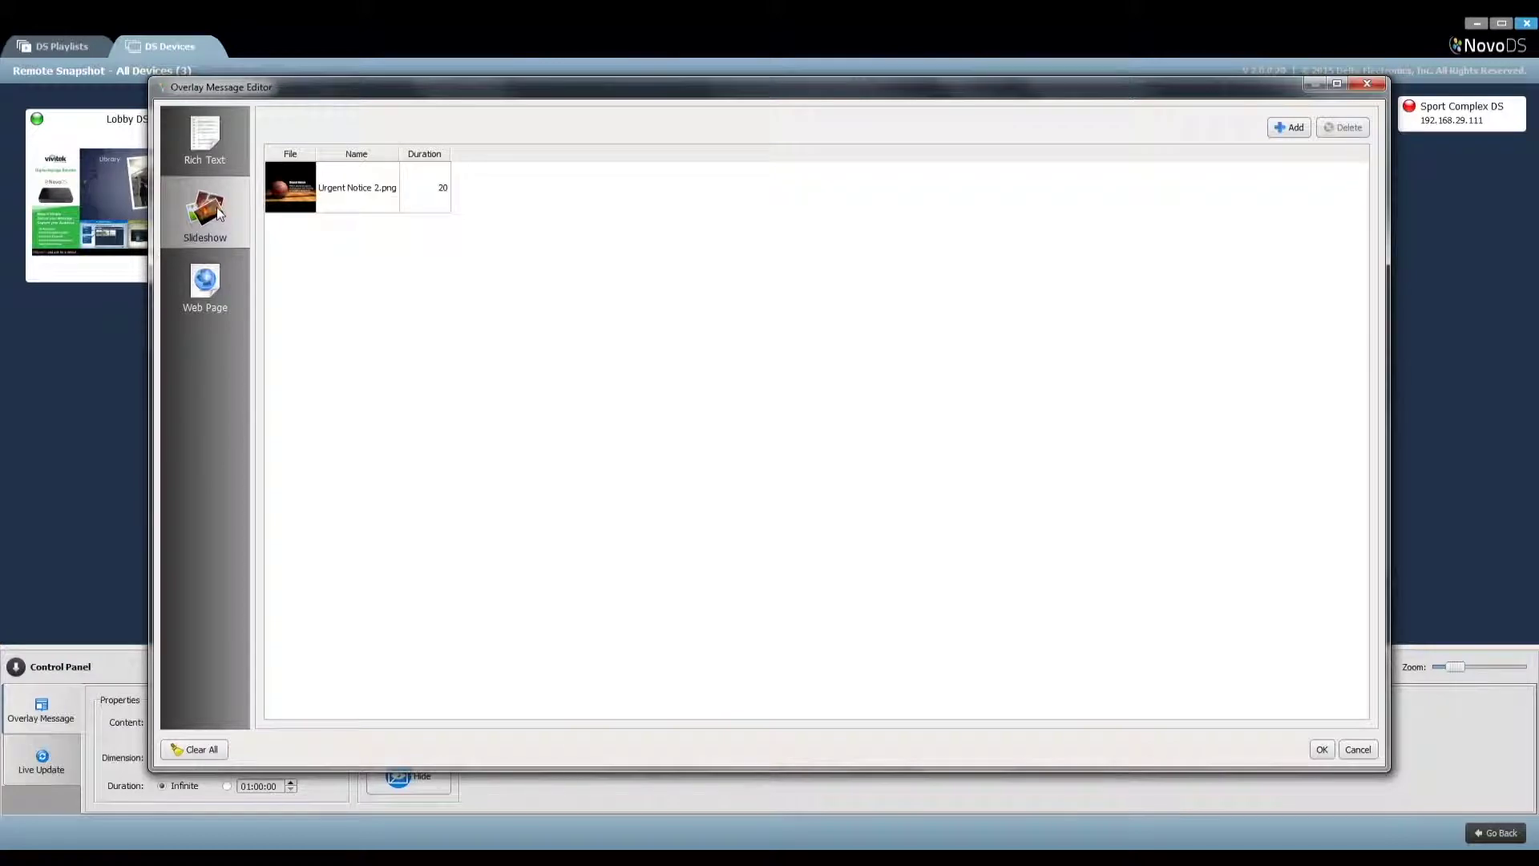
left_click(219, 286)
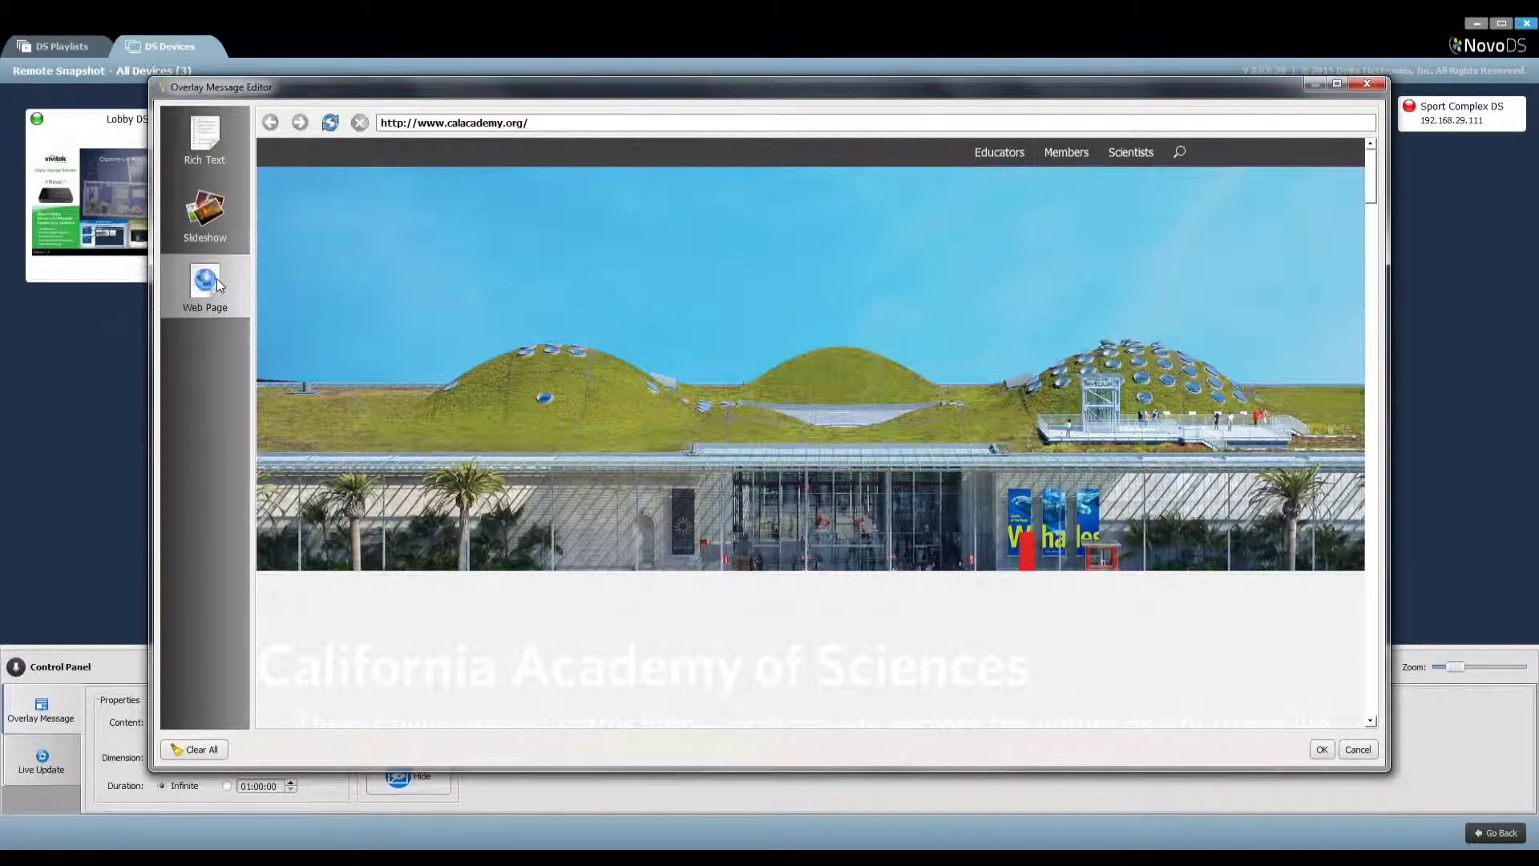
left_click(204, 138)
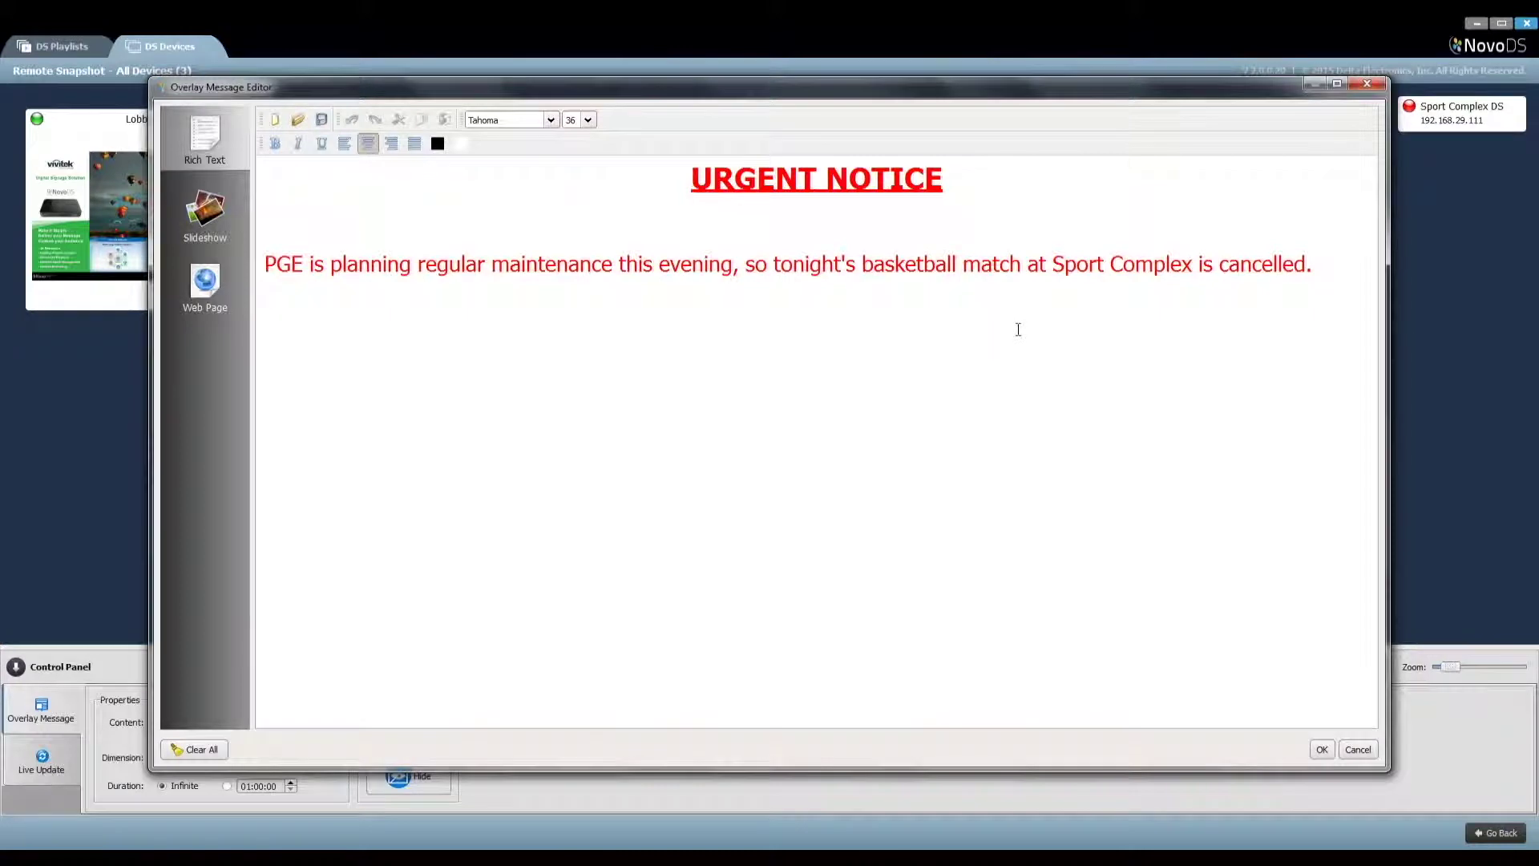
left_click(1321, 751)
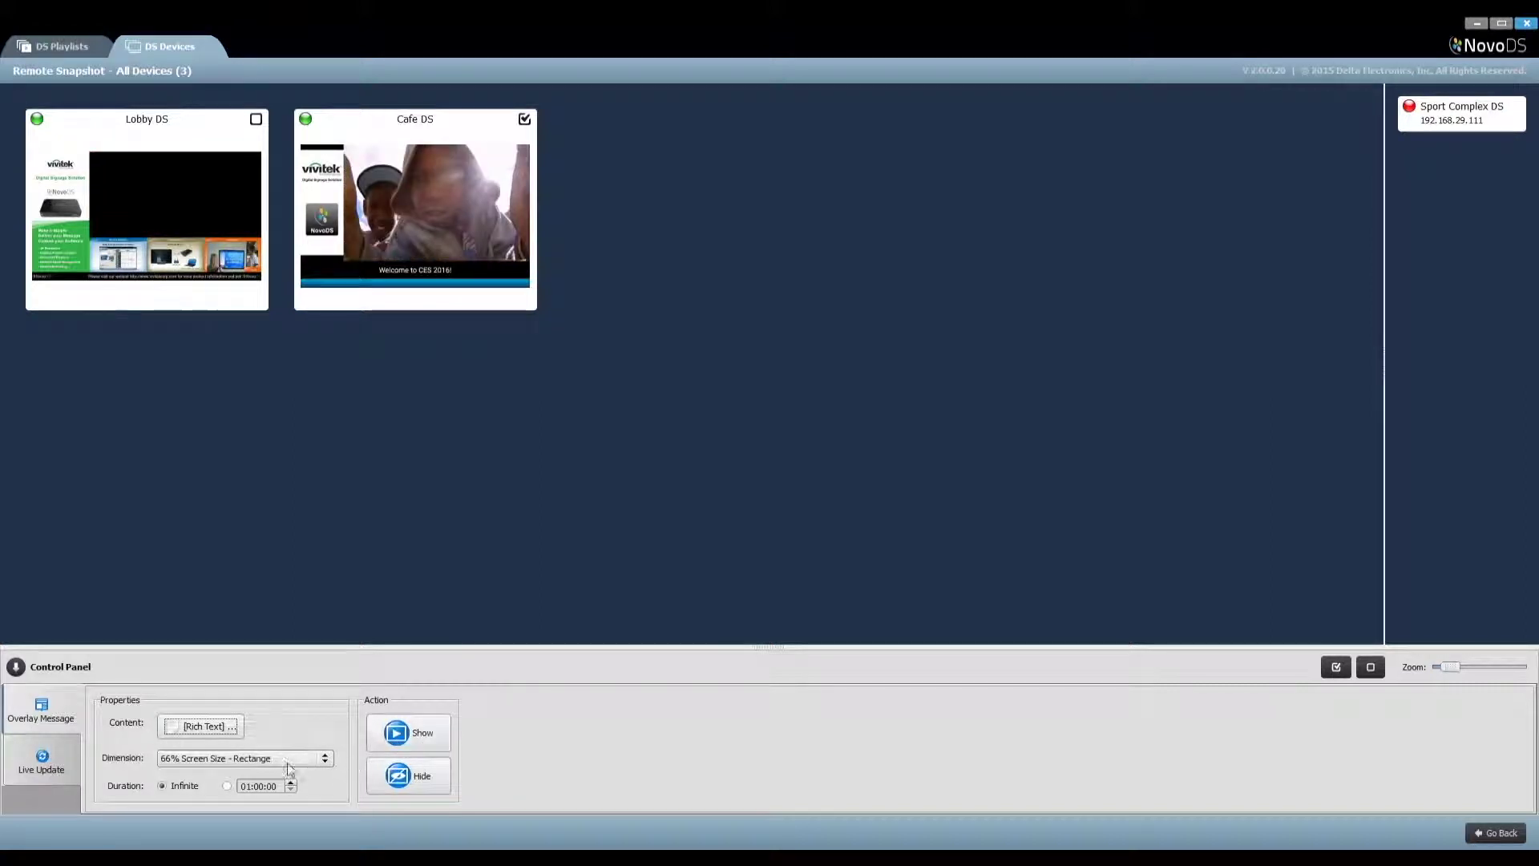
Show the urgent notice on Cafe DS as a 50% screen rectangle, then hide it again
left_click(325, 765)
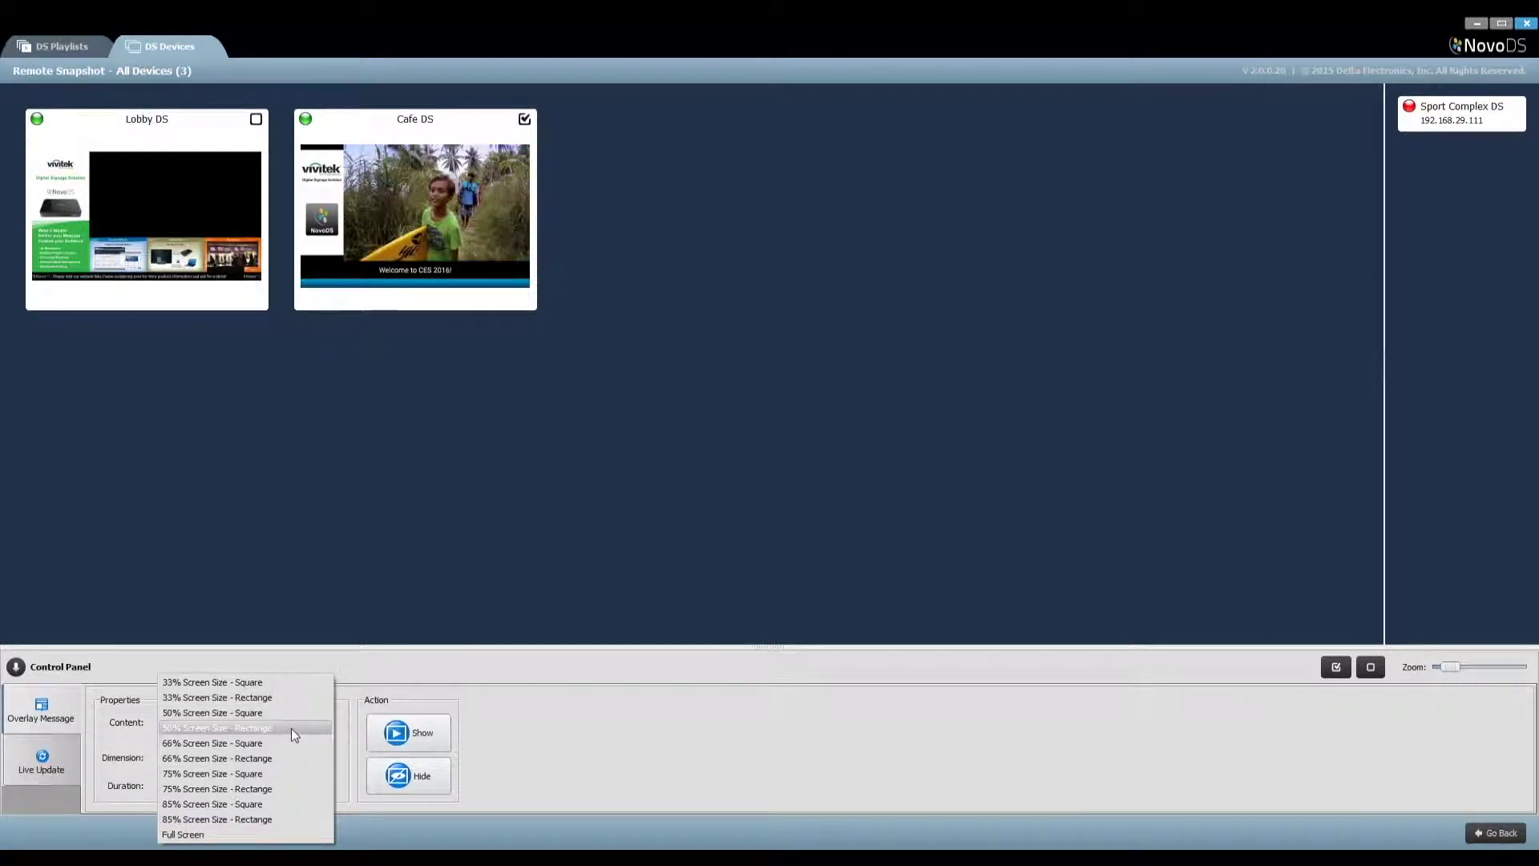
left_click(291, 728)
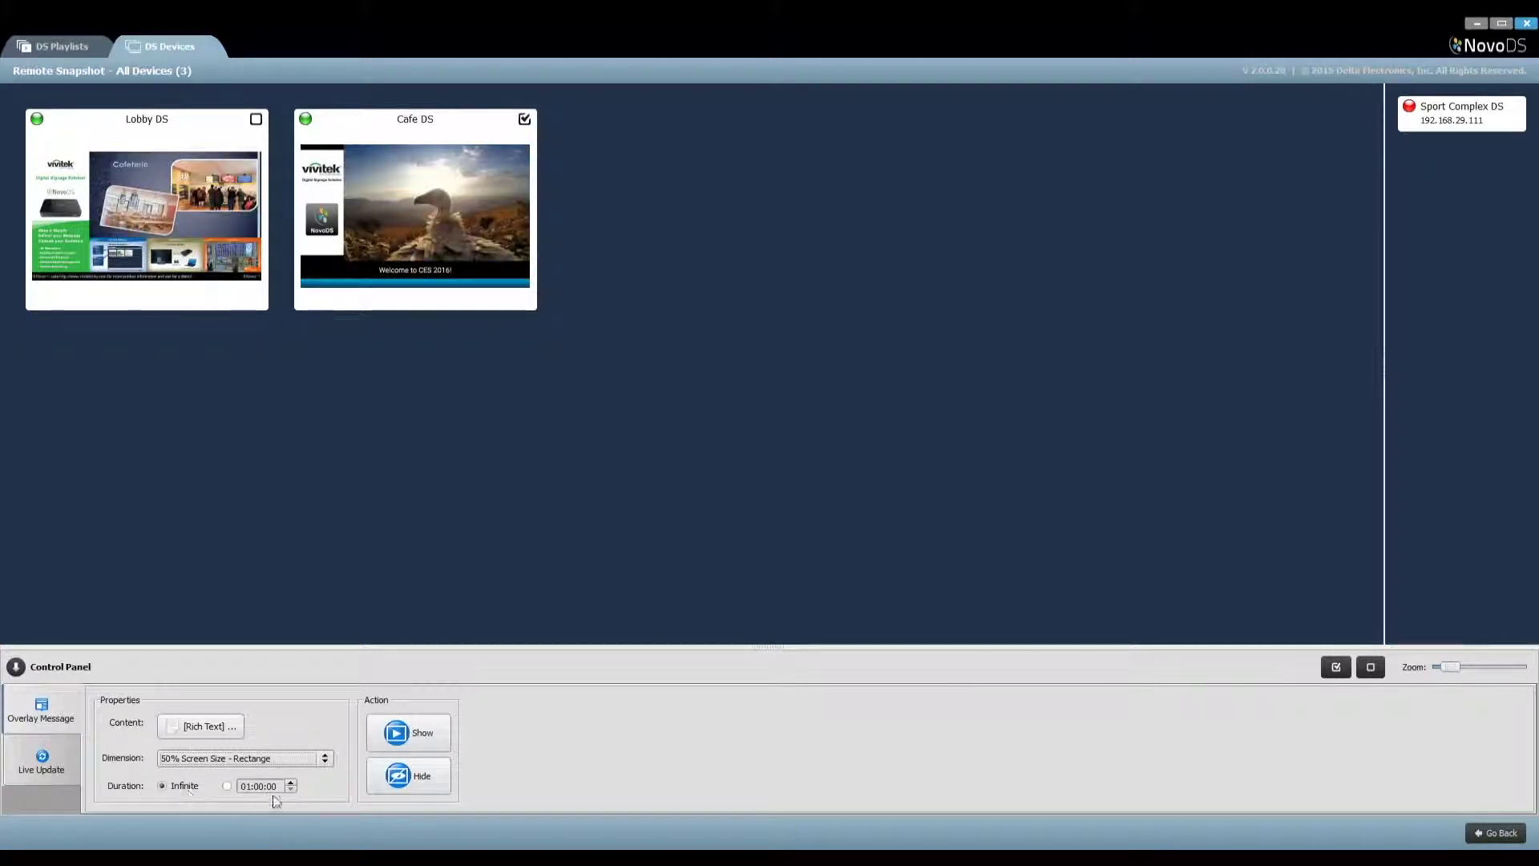
left_click(415, 733)
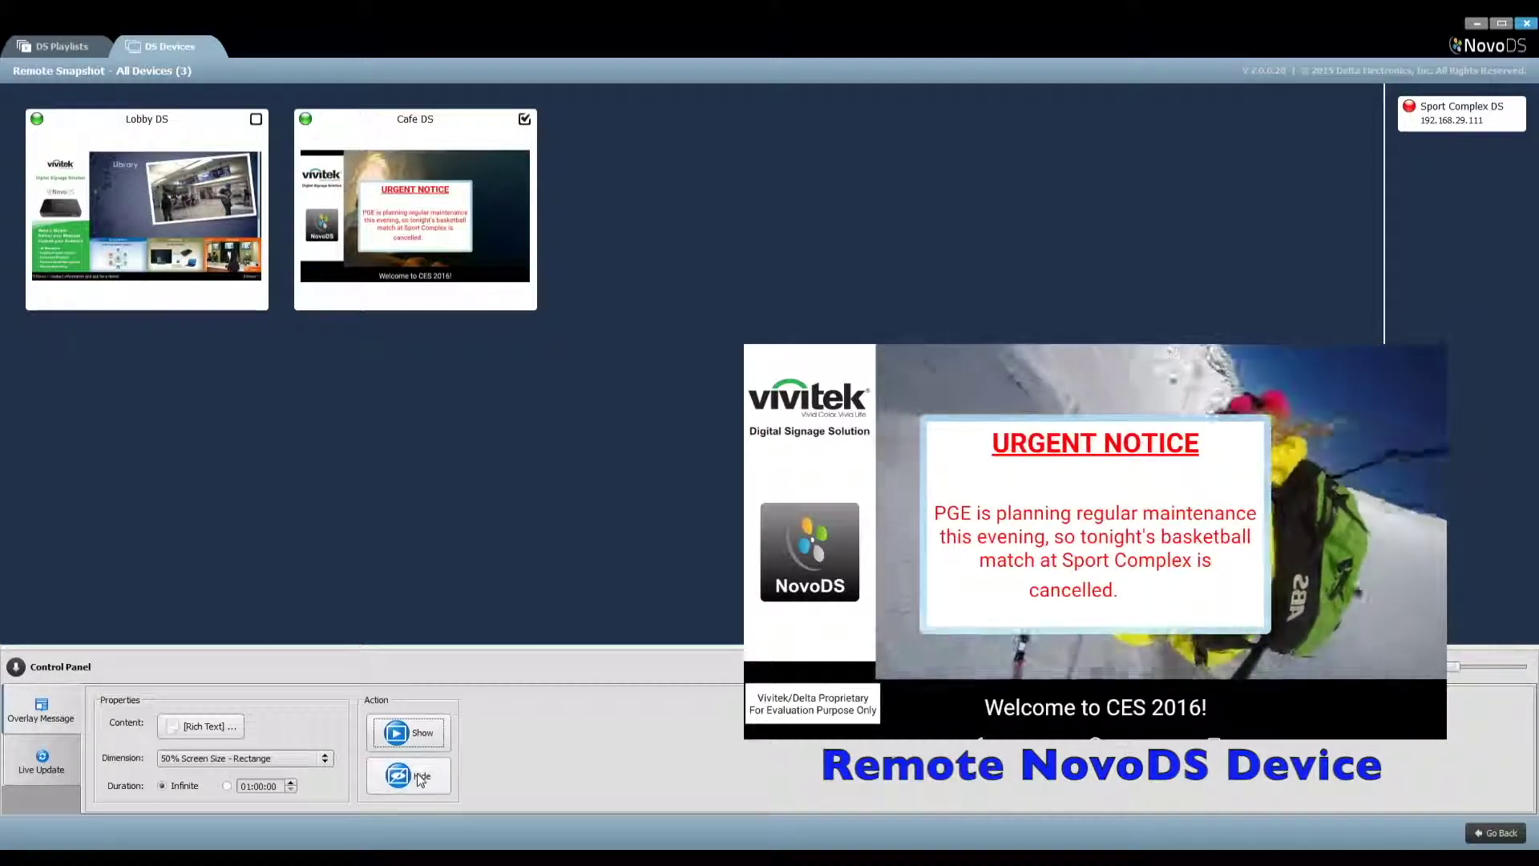
left_click(418, 778)
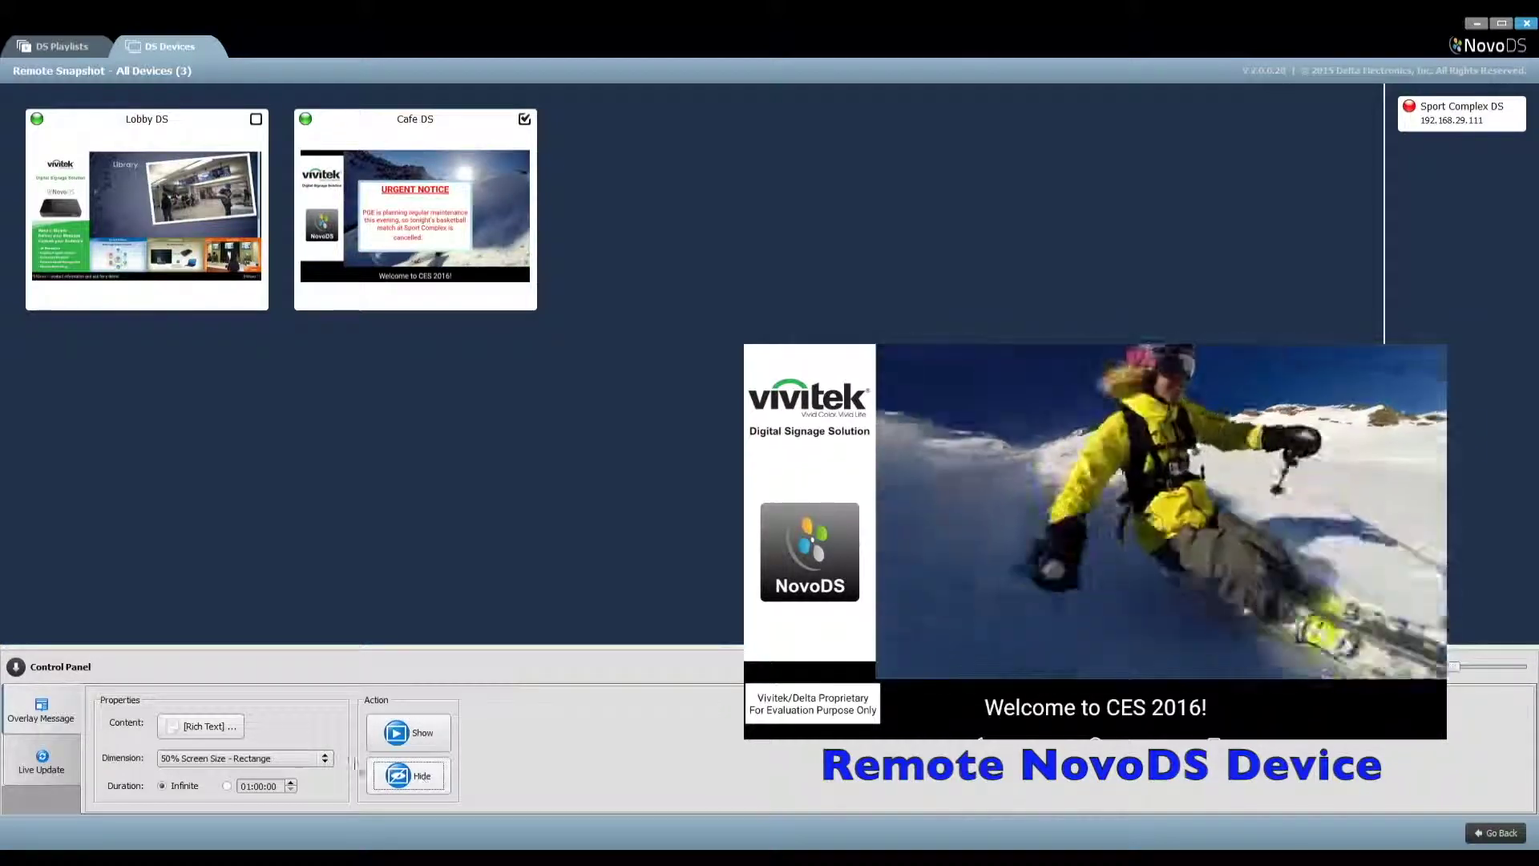
left_click(234, 727)
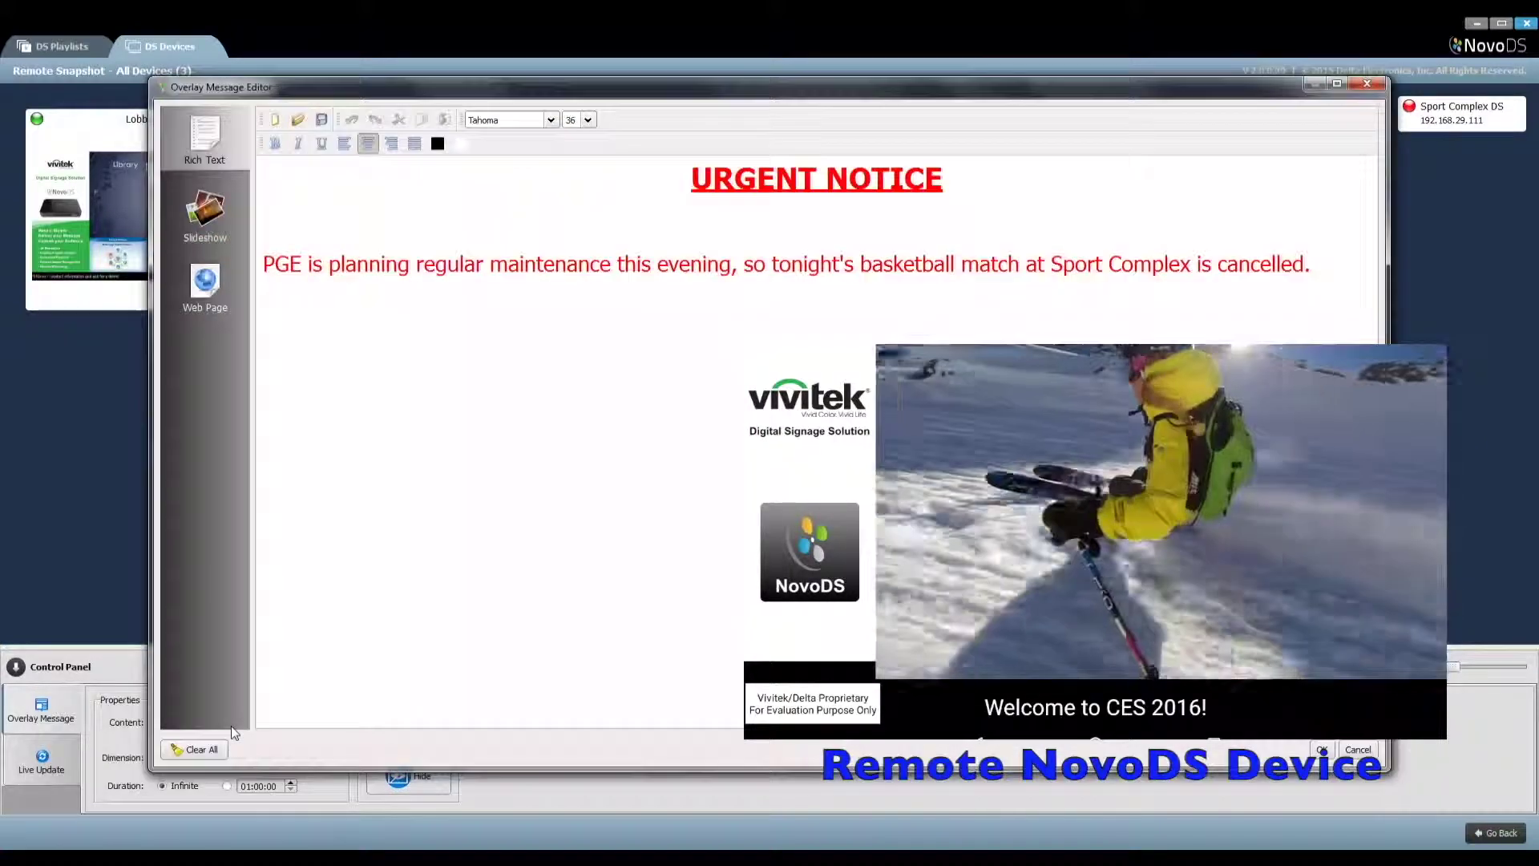
Switch the overlay to a slideshow of Urgent Notice 2.png and show it on Cafe DS
left_click(232, 234)
left_click(371, 188)
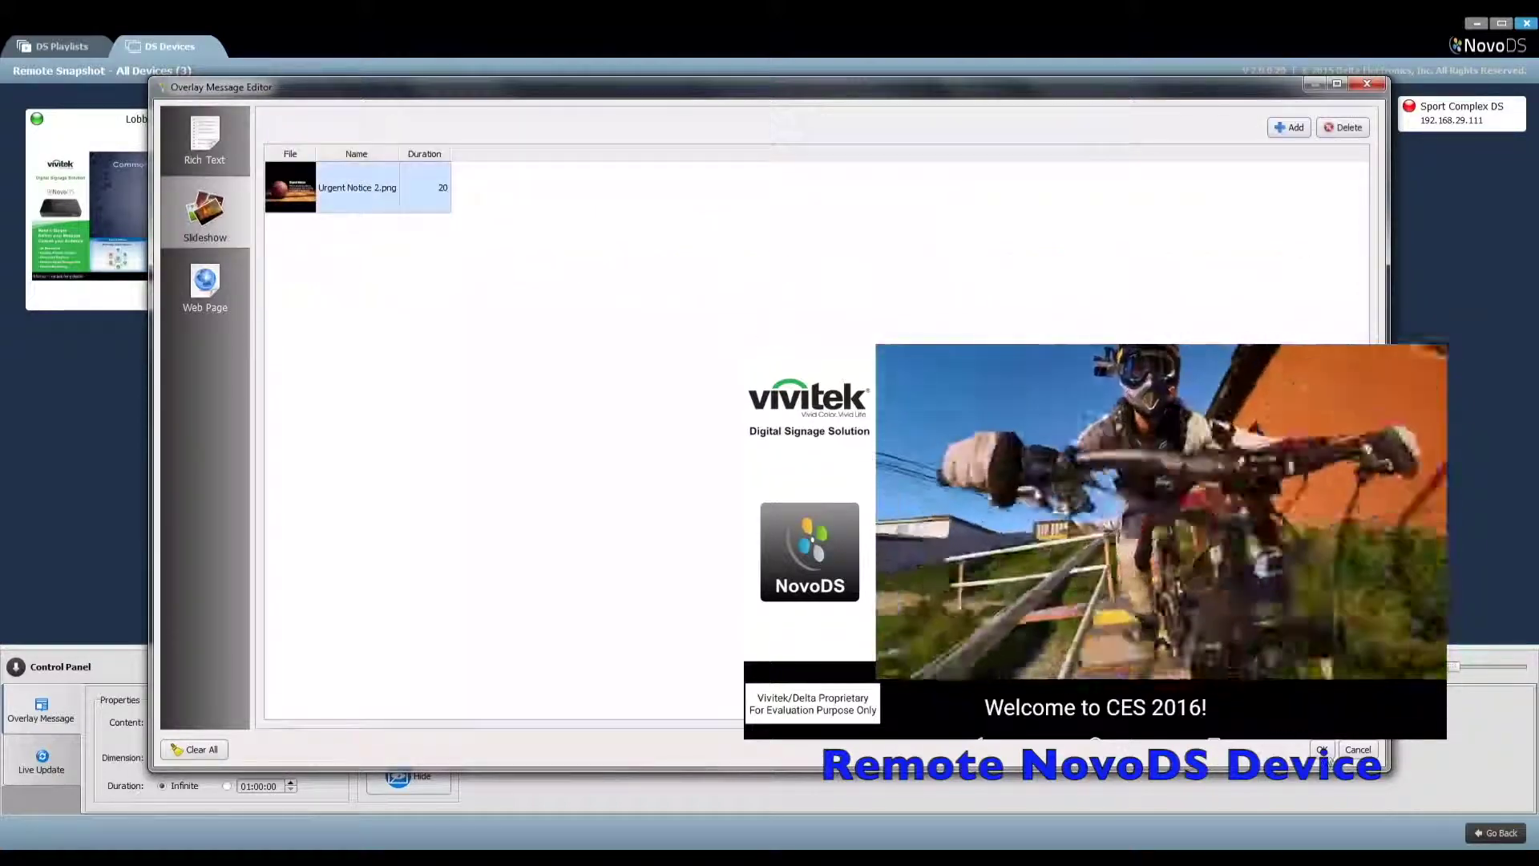
double_click(371, 188)
left_click(396, 734)
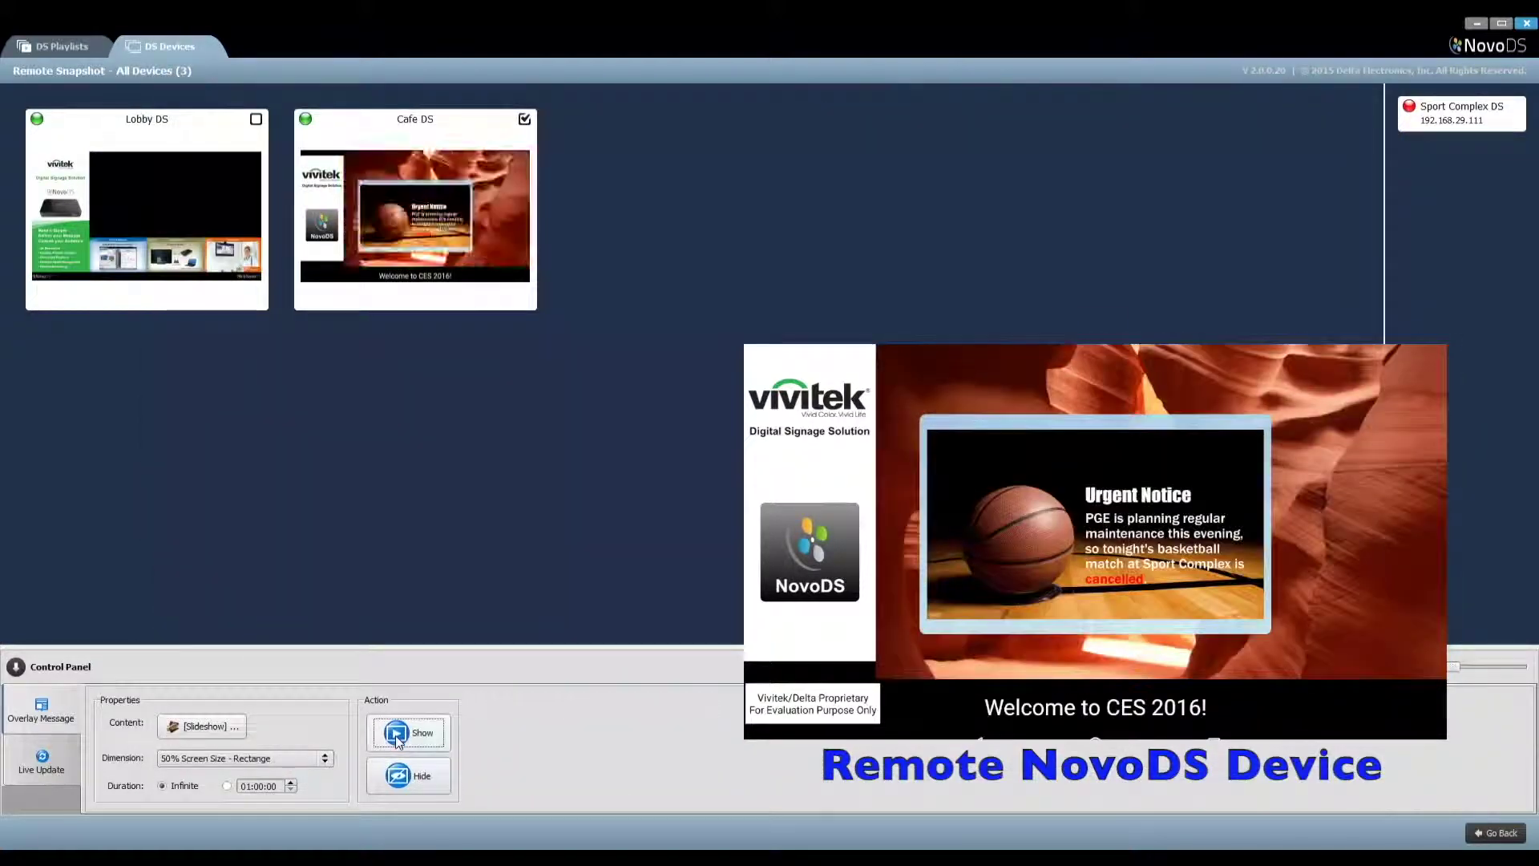
Redisplay the slideshow overlay at 66% screen size, then hide it
left_click(294, 760)
left_click(267, 787)
left_click(415, 739)
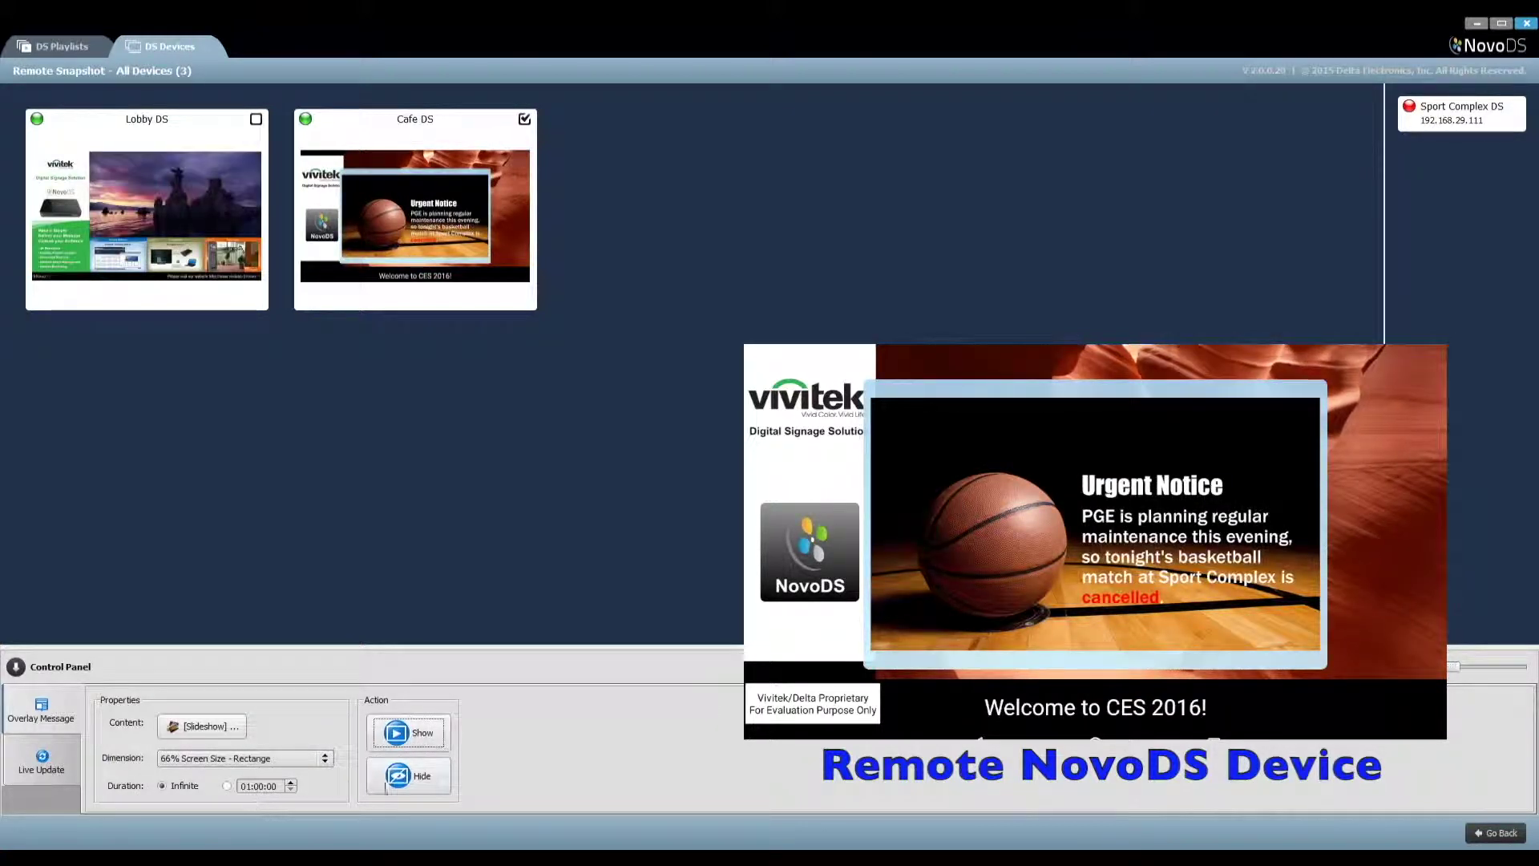
left_click(405, 781)
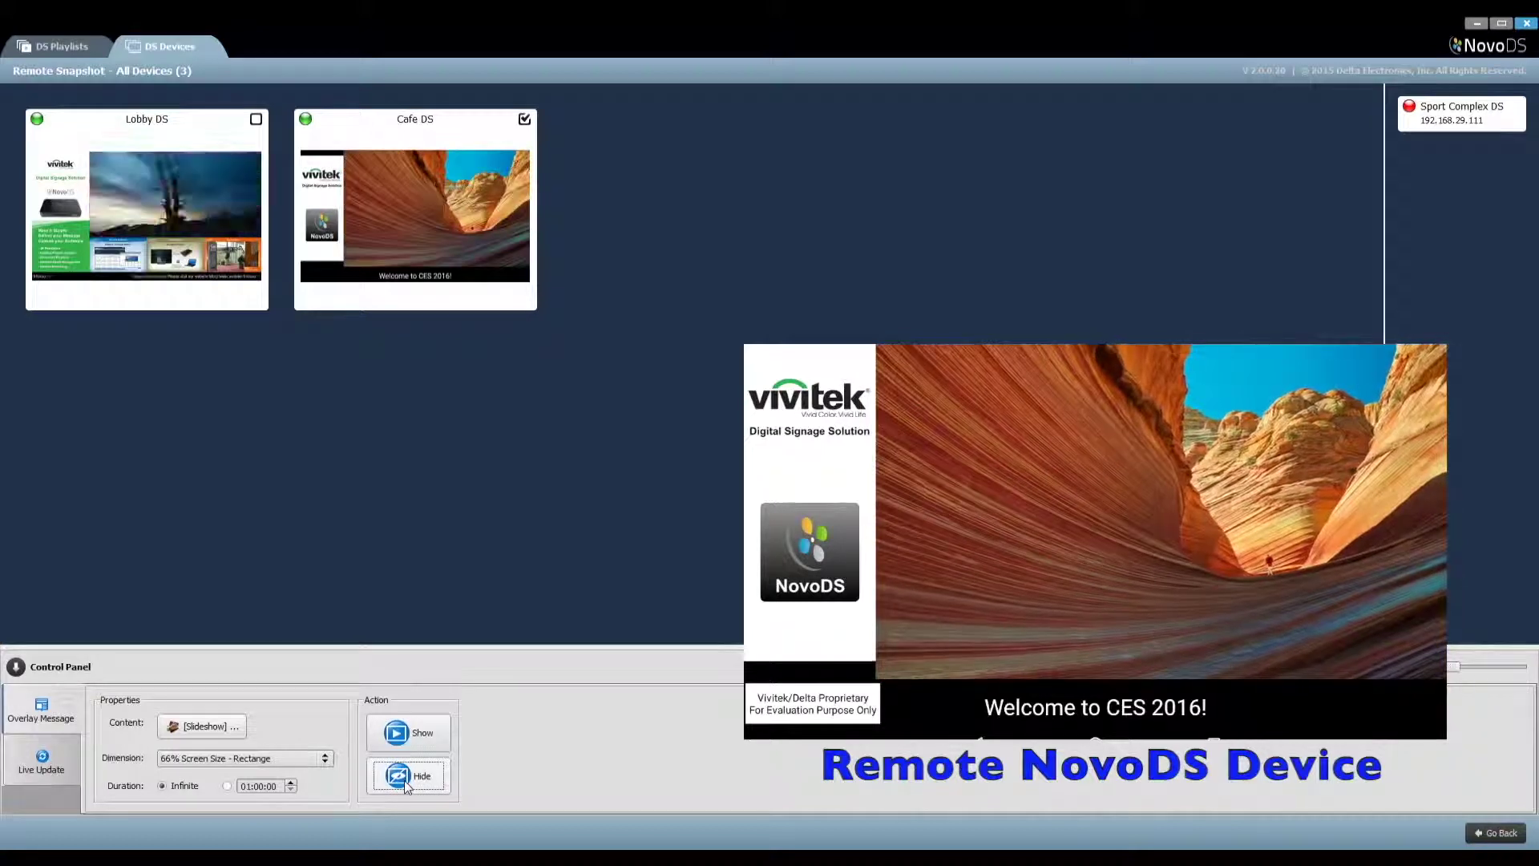
left_click(57, 762)
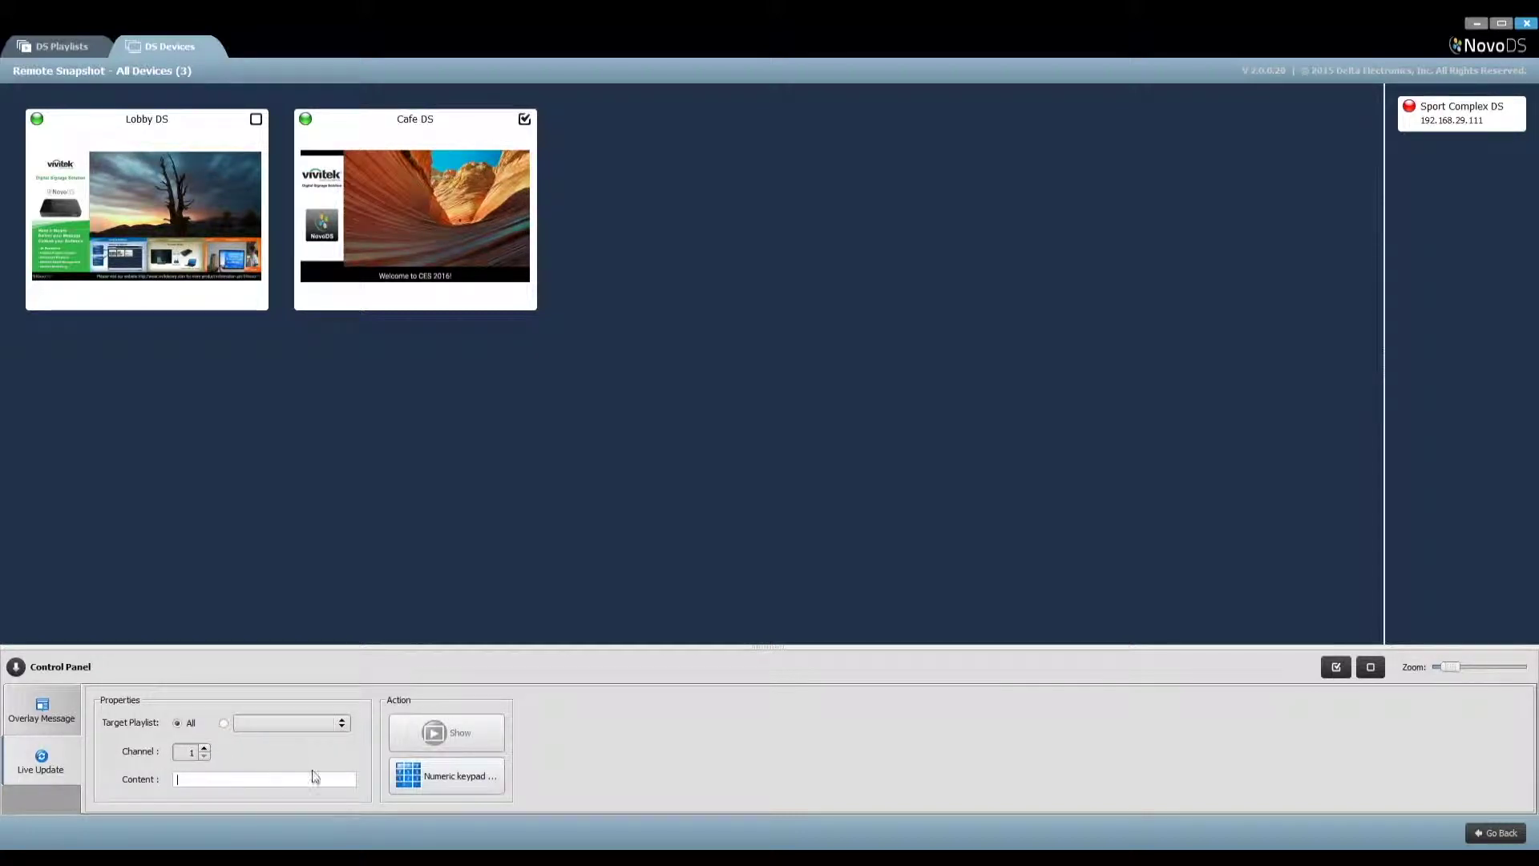
Inspect the Museum playlist's Region 3 live feed: channel ID 1, default text 'Welcome to CES 2016!'
left_click(1496, 833)
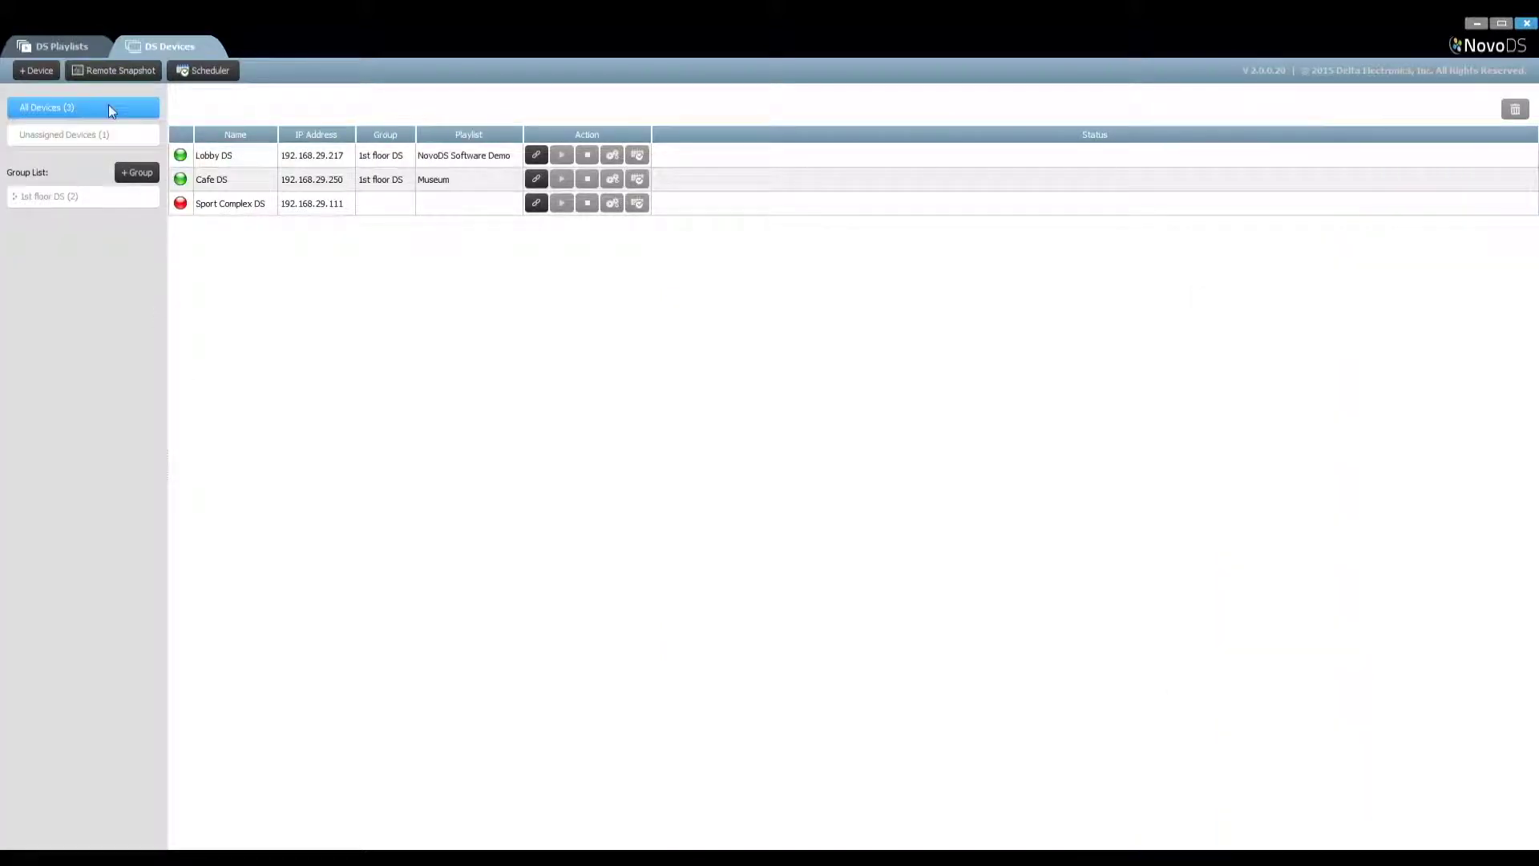
left_click(79, 46)
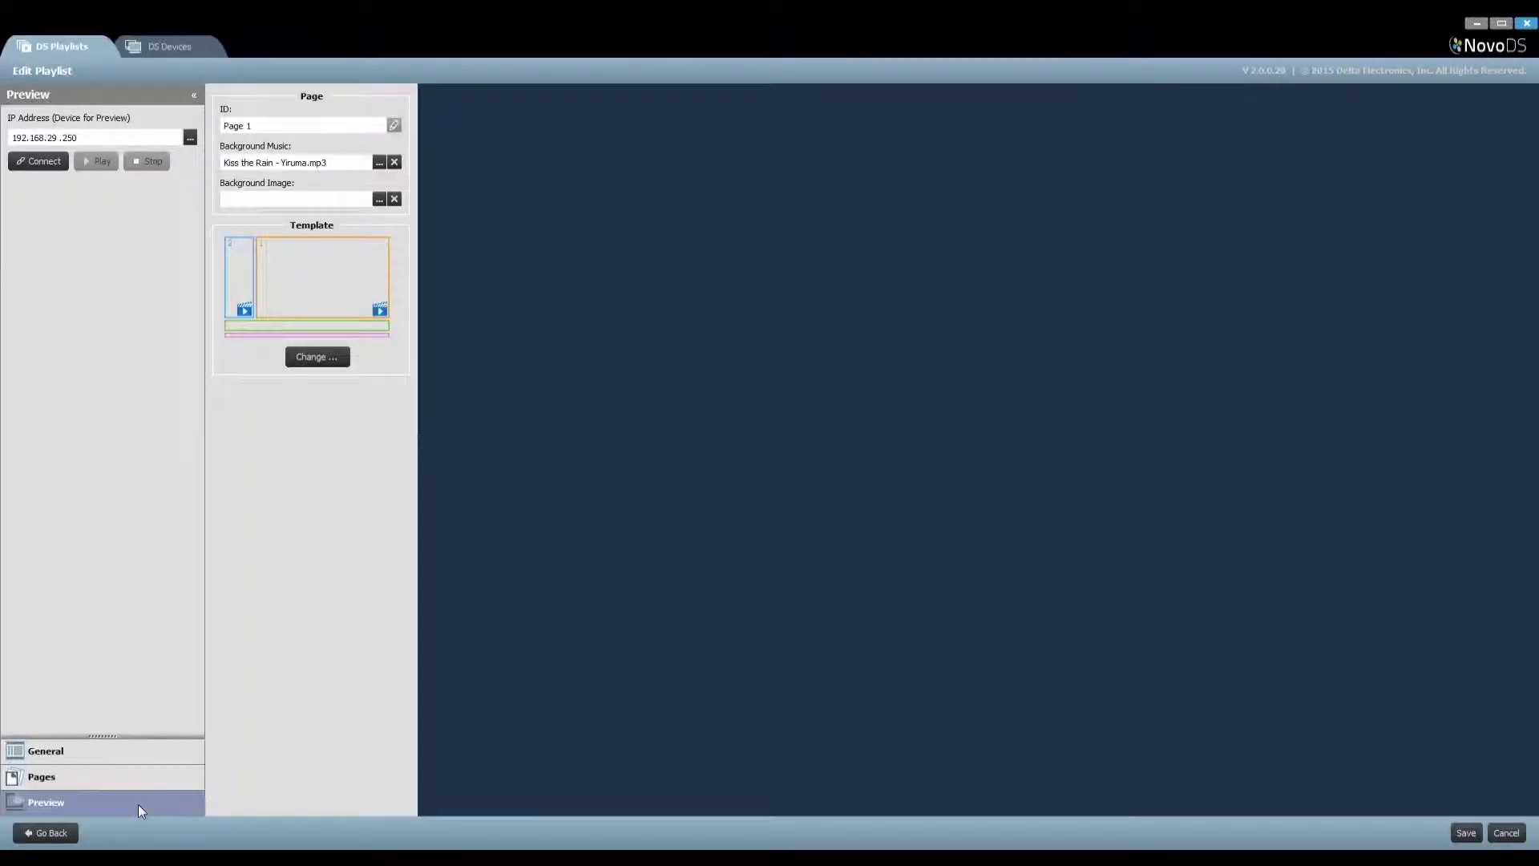
left_click(54, 833)
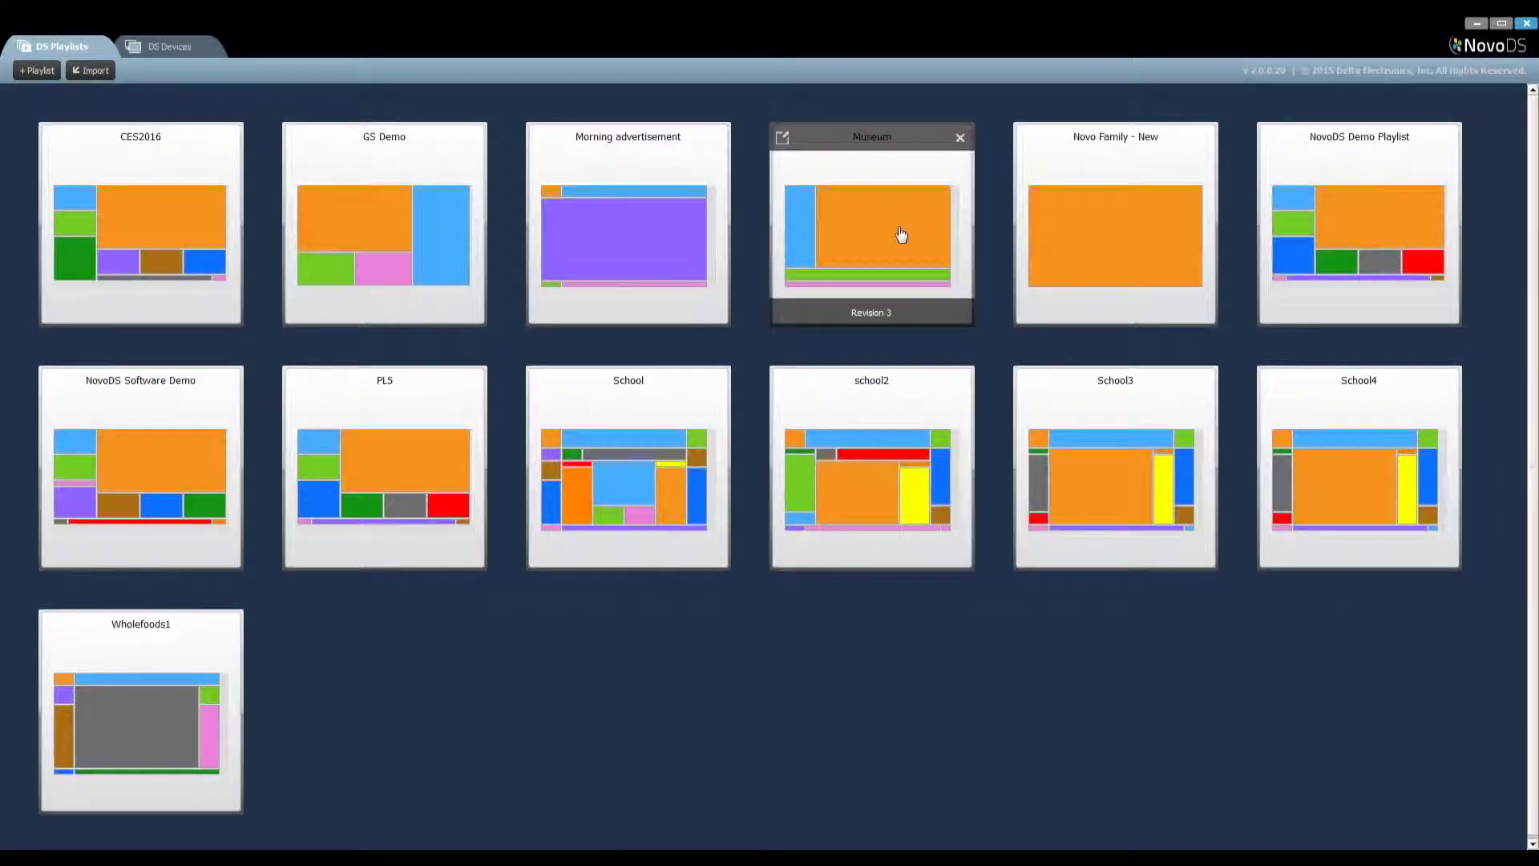
left_click(898, 233)
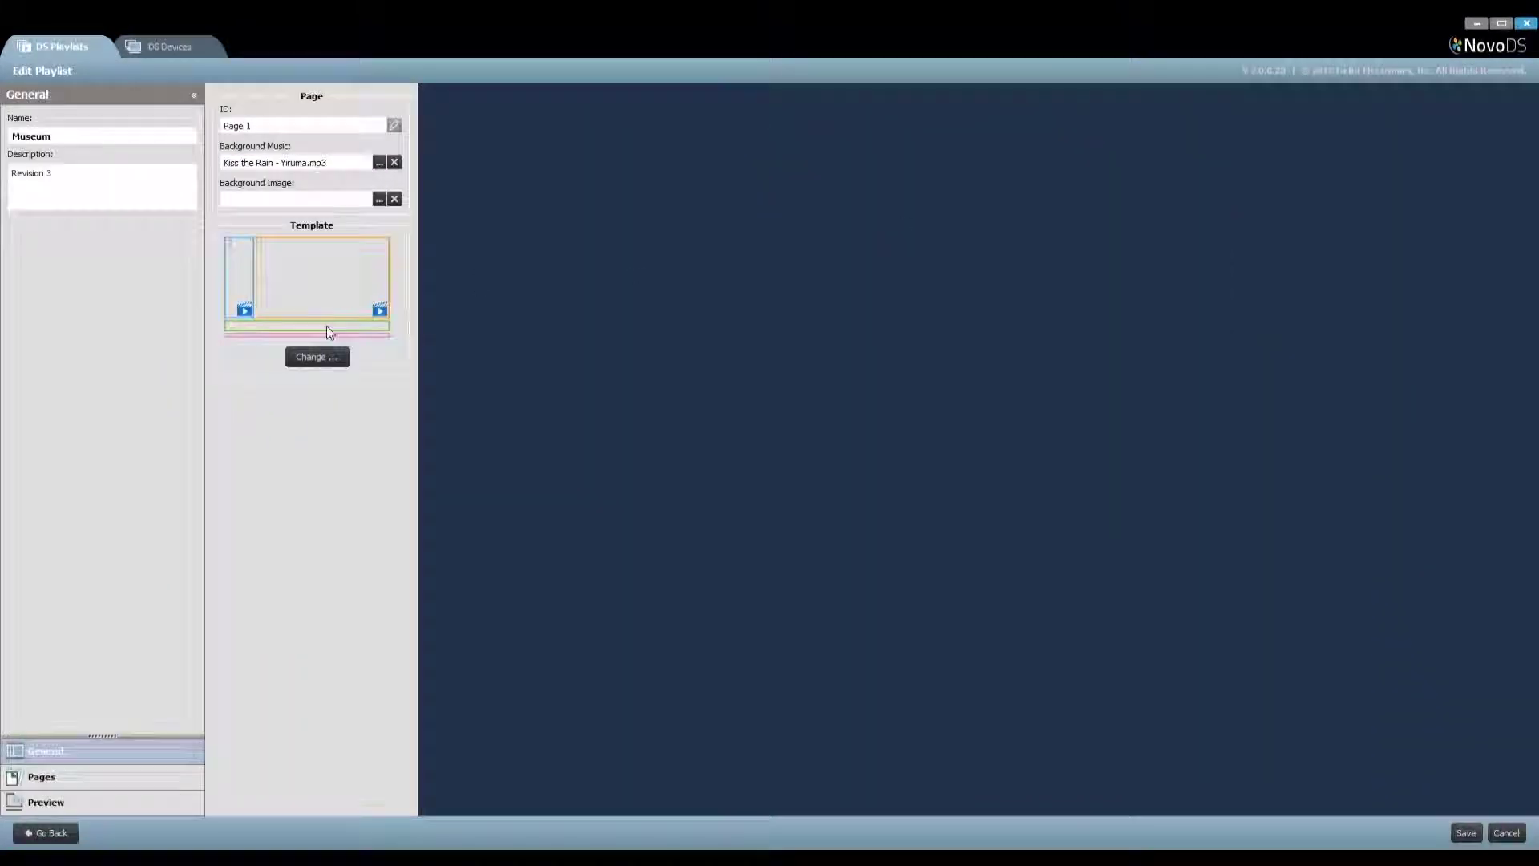
left_click(325, 326)
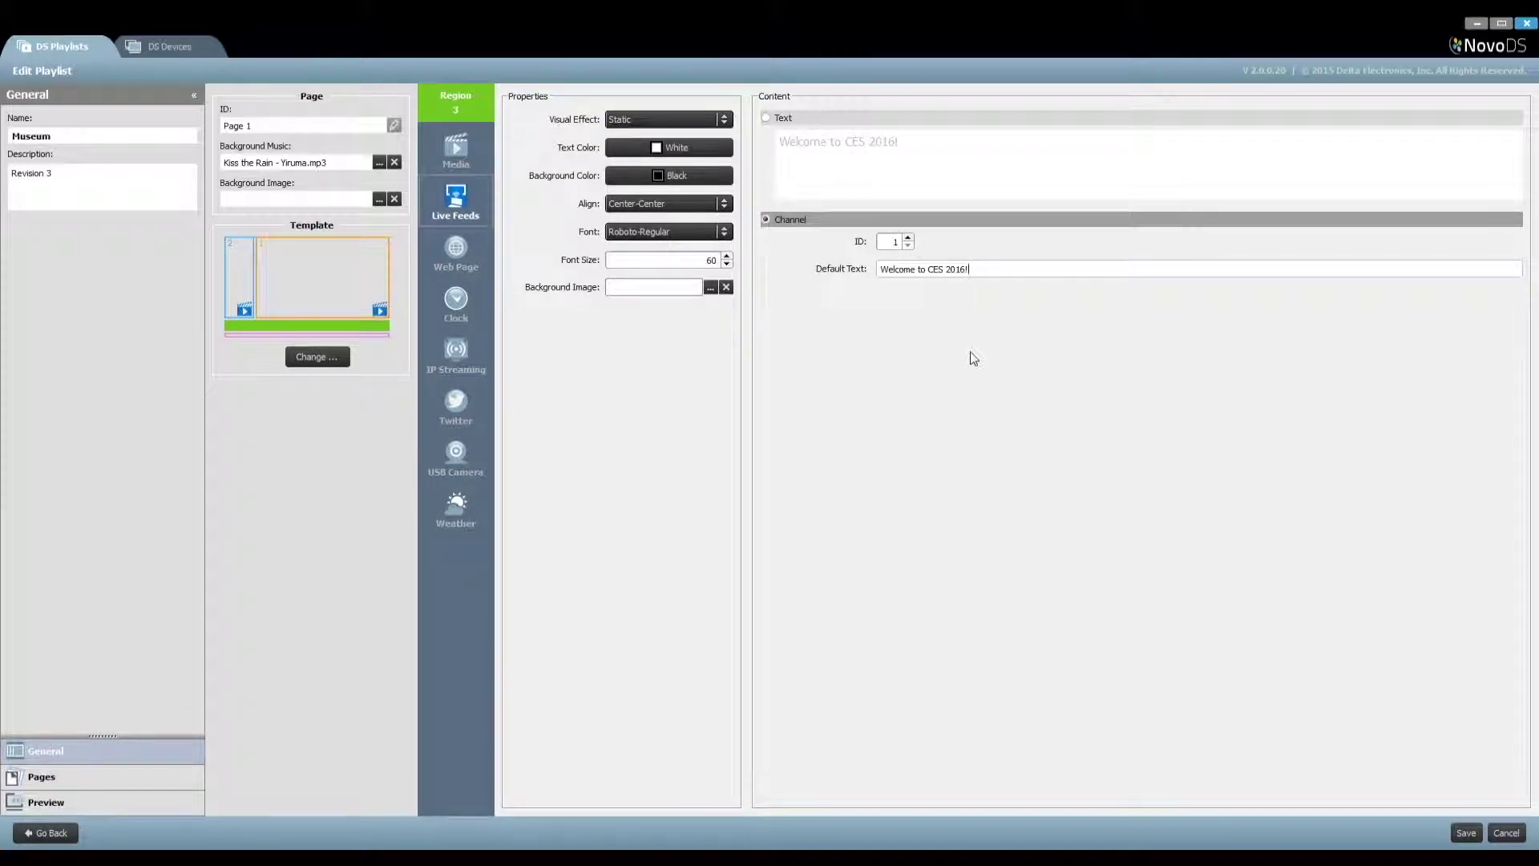
Leave the playlist editor and view remote snapshots of all devices
left_click(45, 833)
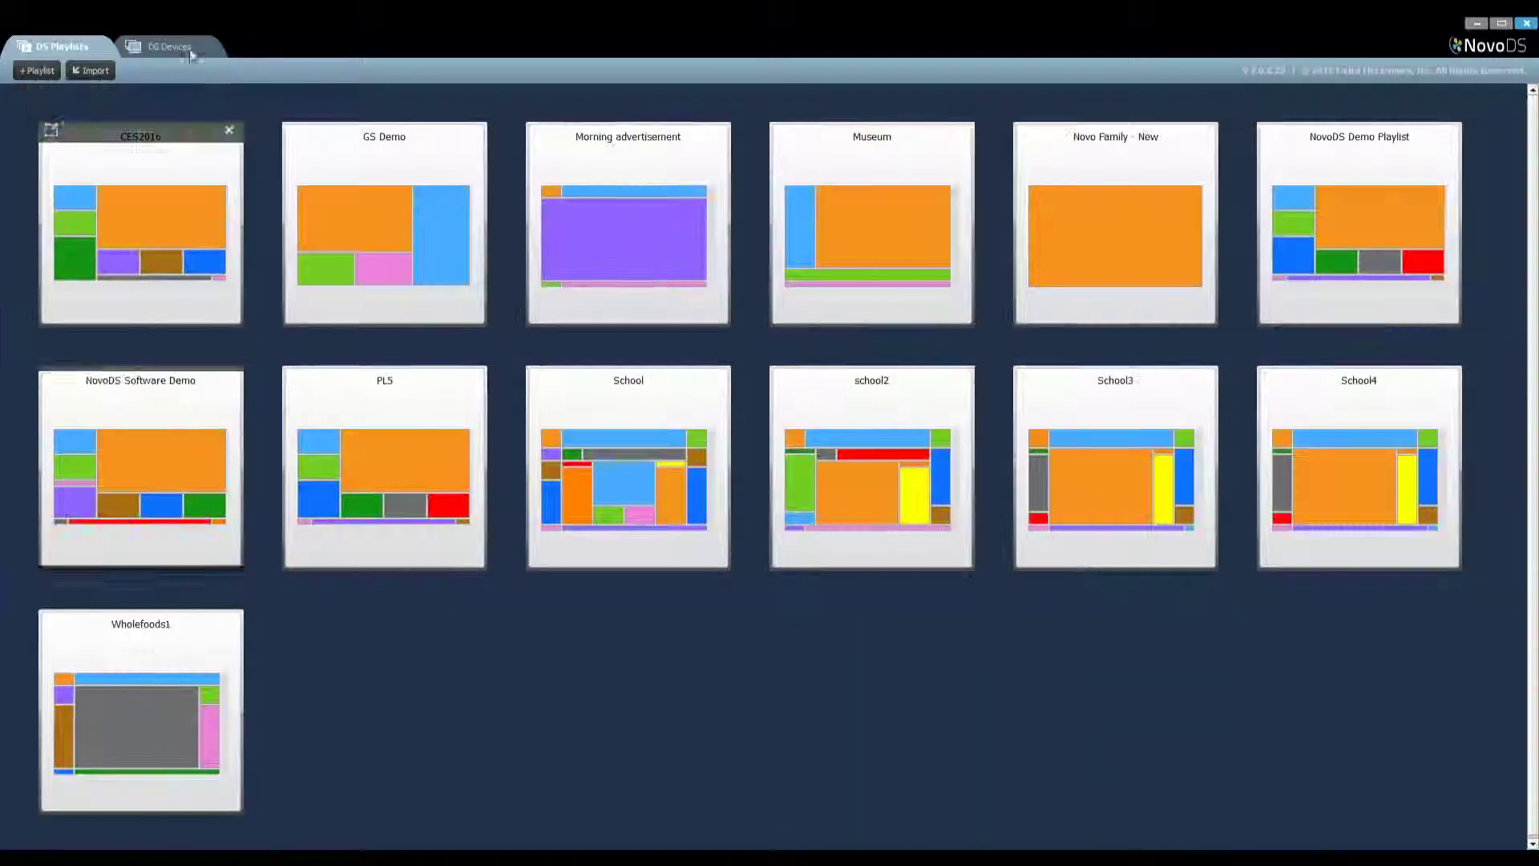
left_click(164, 46)
left_click(138, 70)
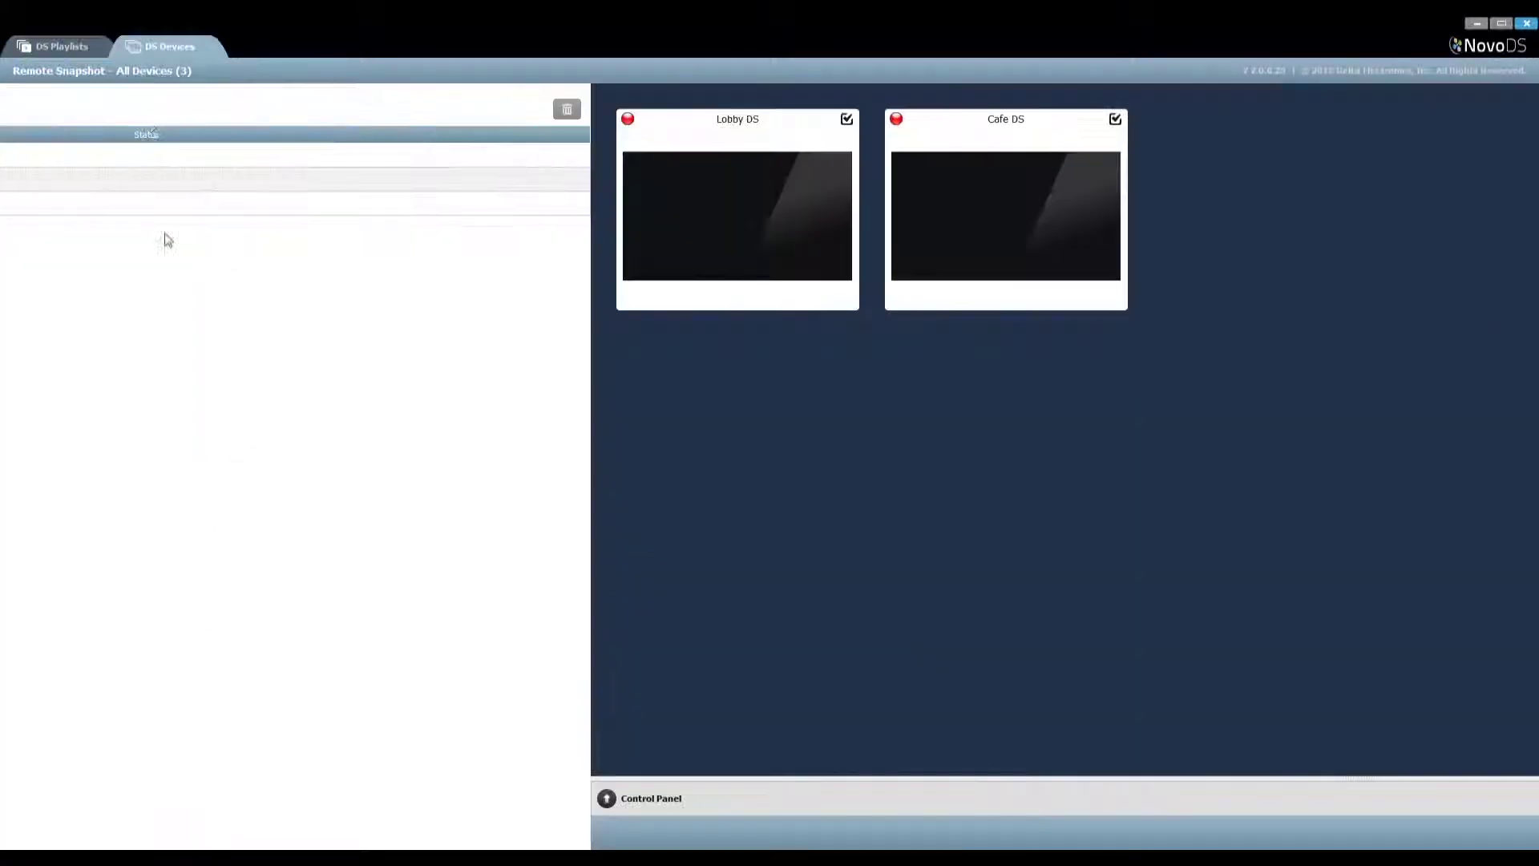
Target only Cafe DS and push the live update text 'Welcome to our booth!' to its ticker
left_click(255, 120)
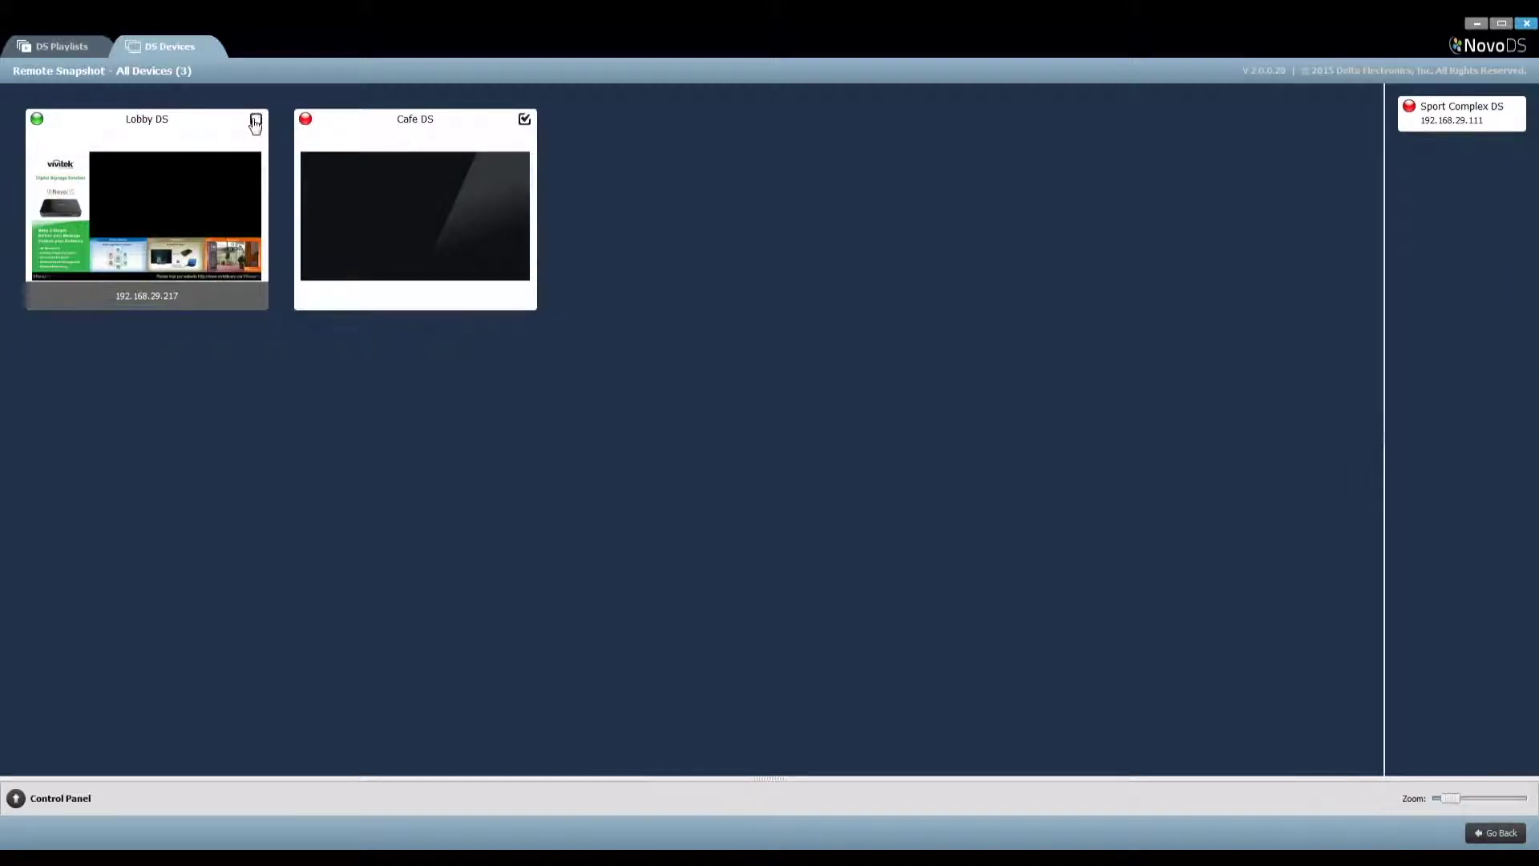
left_click(16, 798)
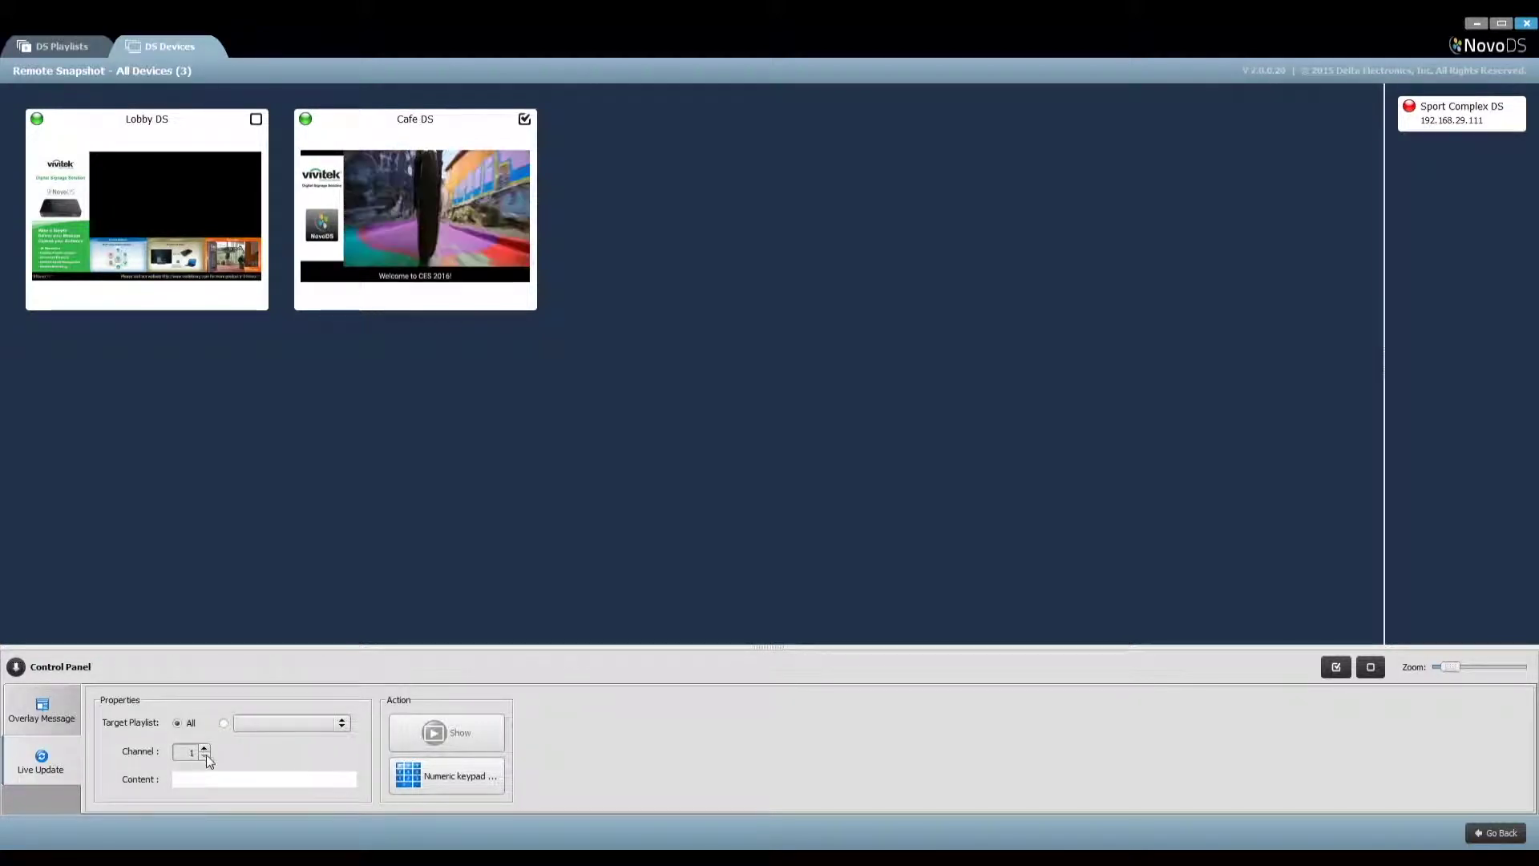
left_click(335, 779)
type("Welcome to our booth!")
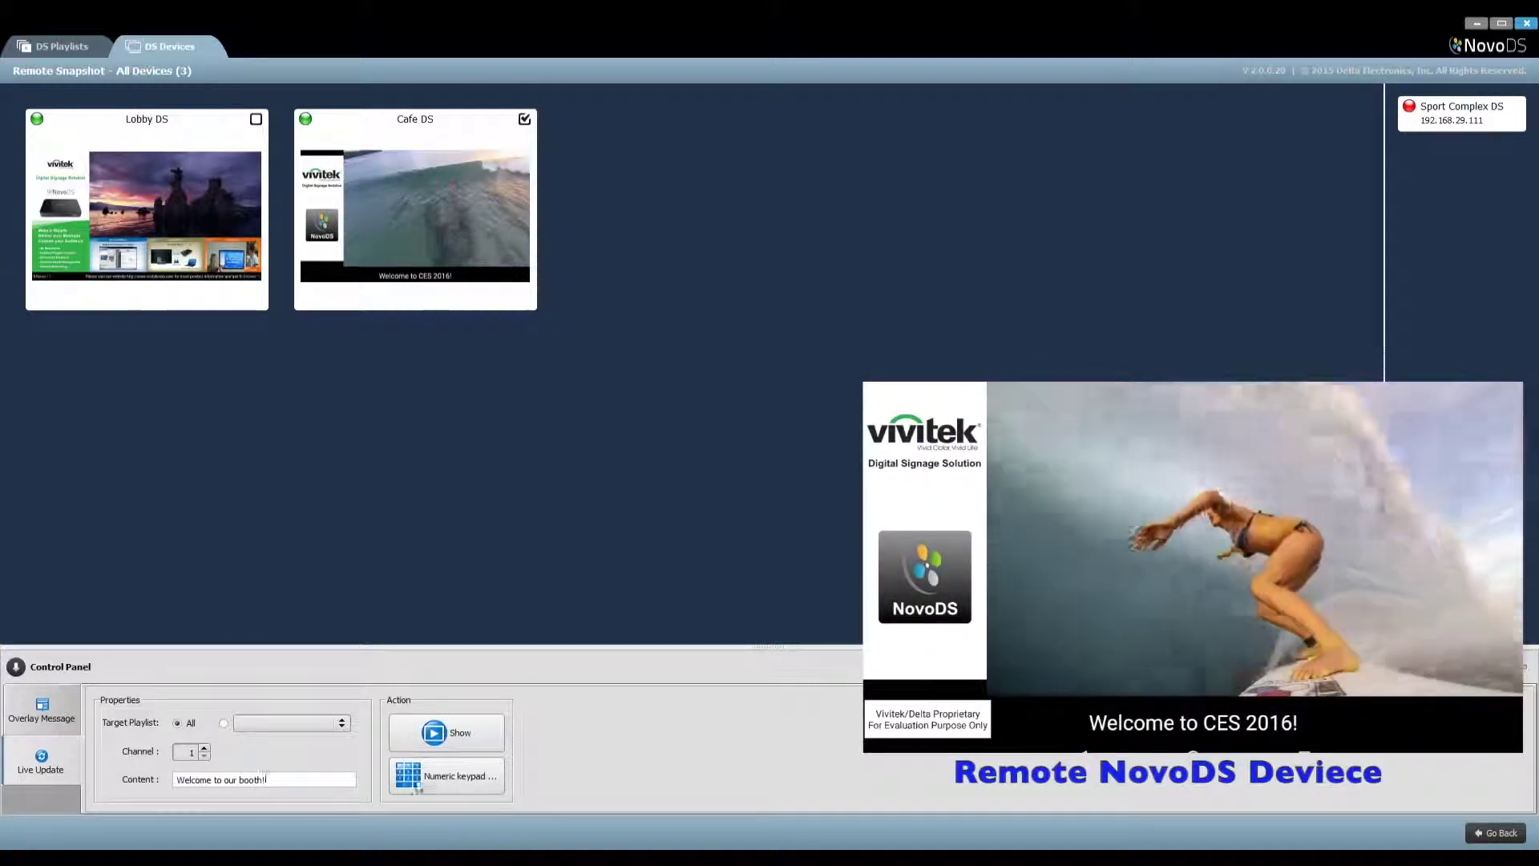
left_click(452, 736)
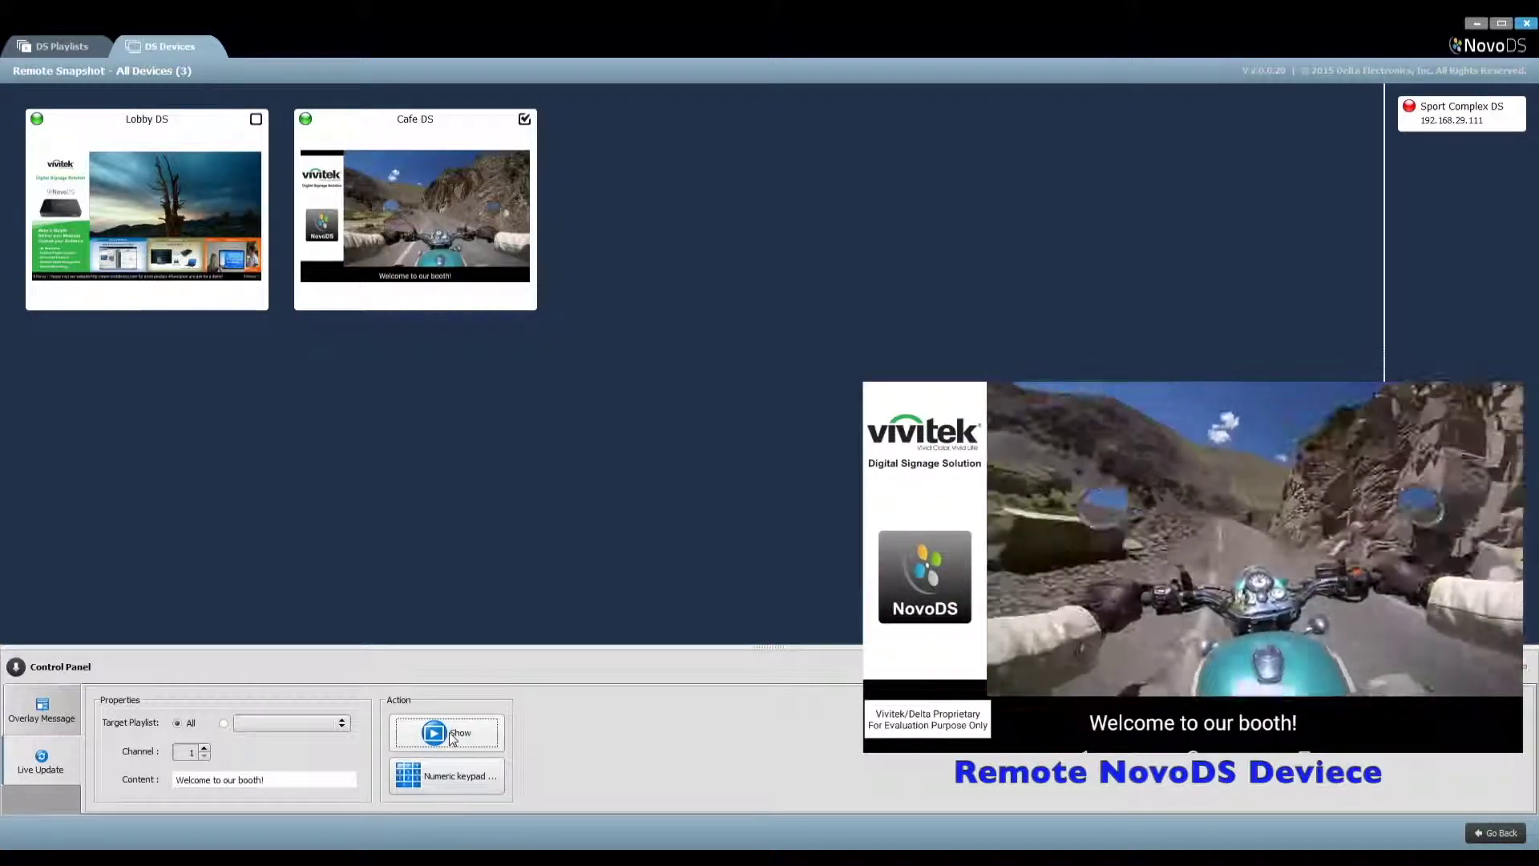
left_click(477, 779)
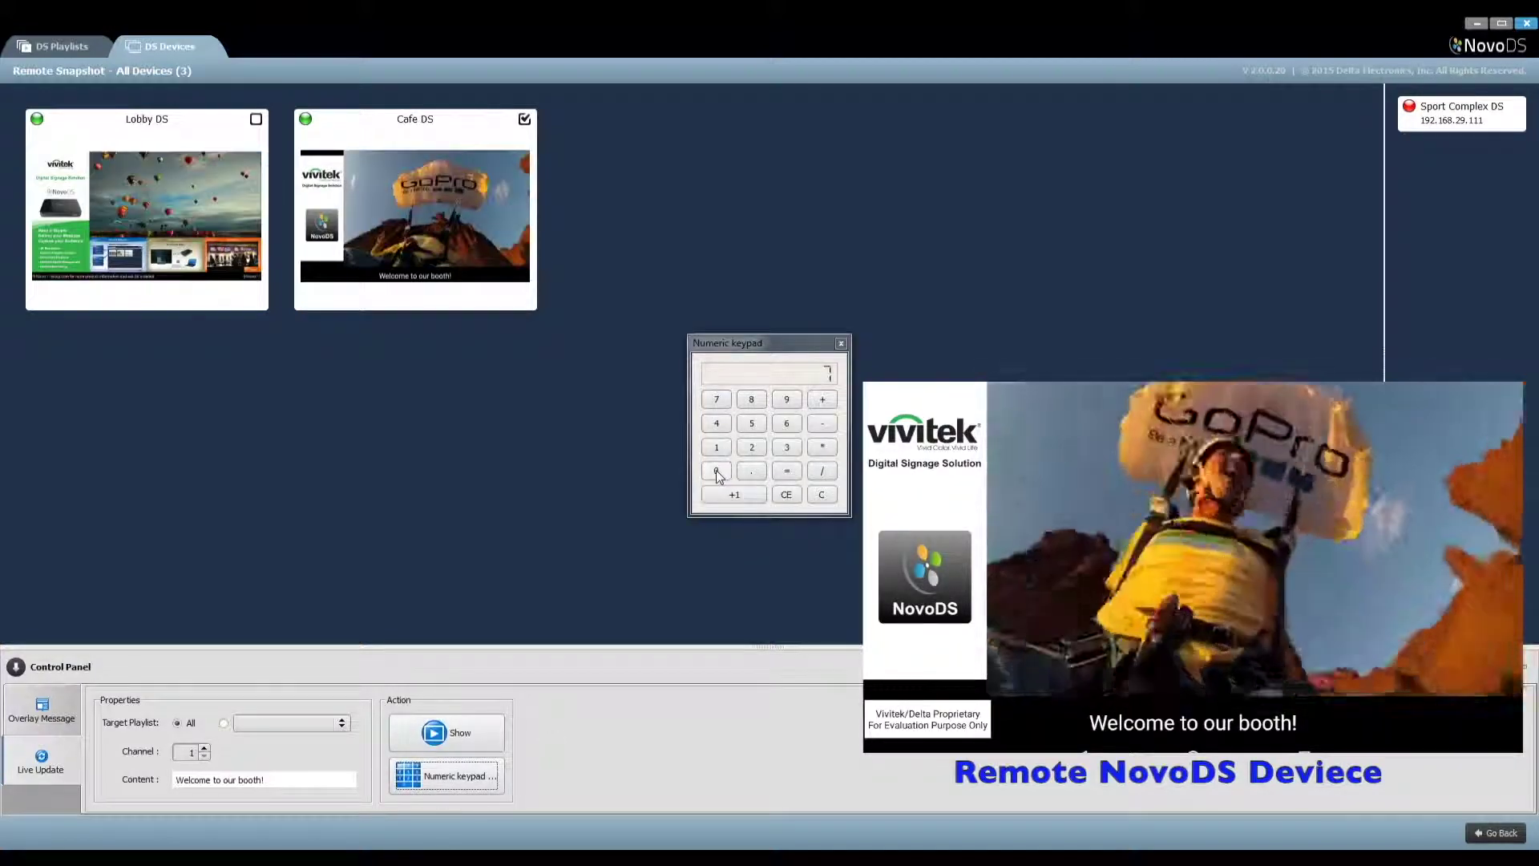
Show 10000 on Cafe DS from the keypad, clear to 0, count up by ones, then return to devices
left_click(718, 472)
left_click(717, 448)
left_click(718, 472)
left_click(718, 472)
left_click(719, 472)
left_click(718, 472)
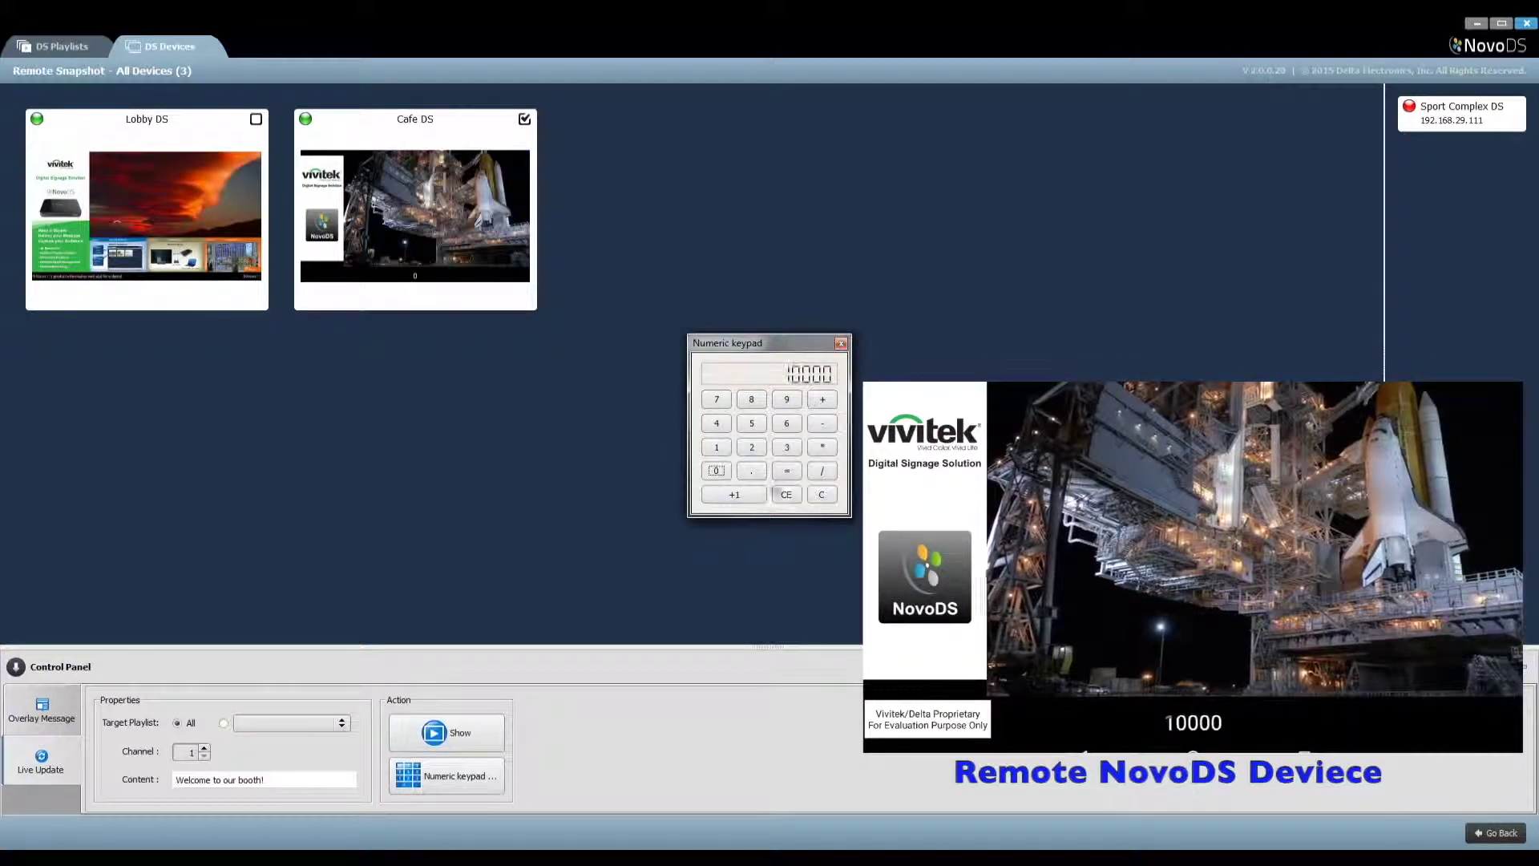
left_click(811, 496)
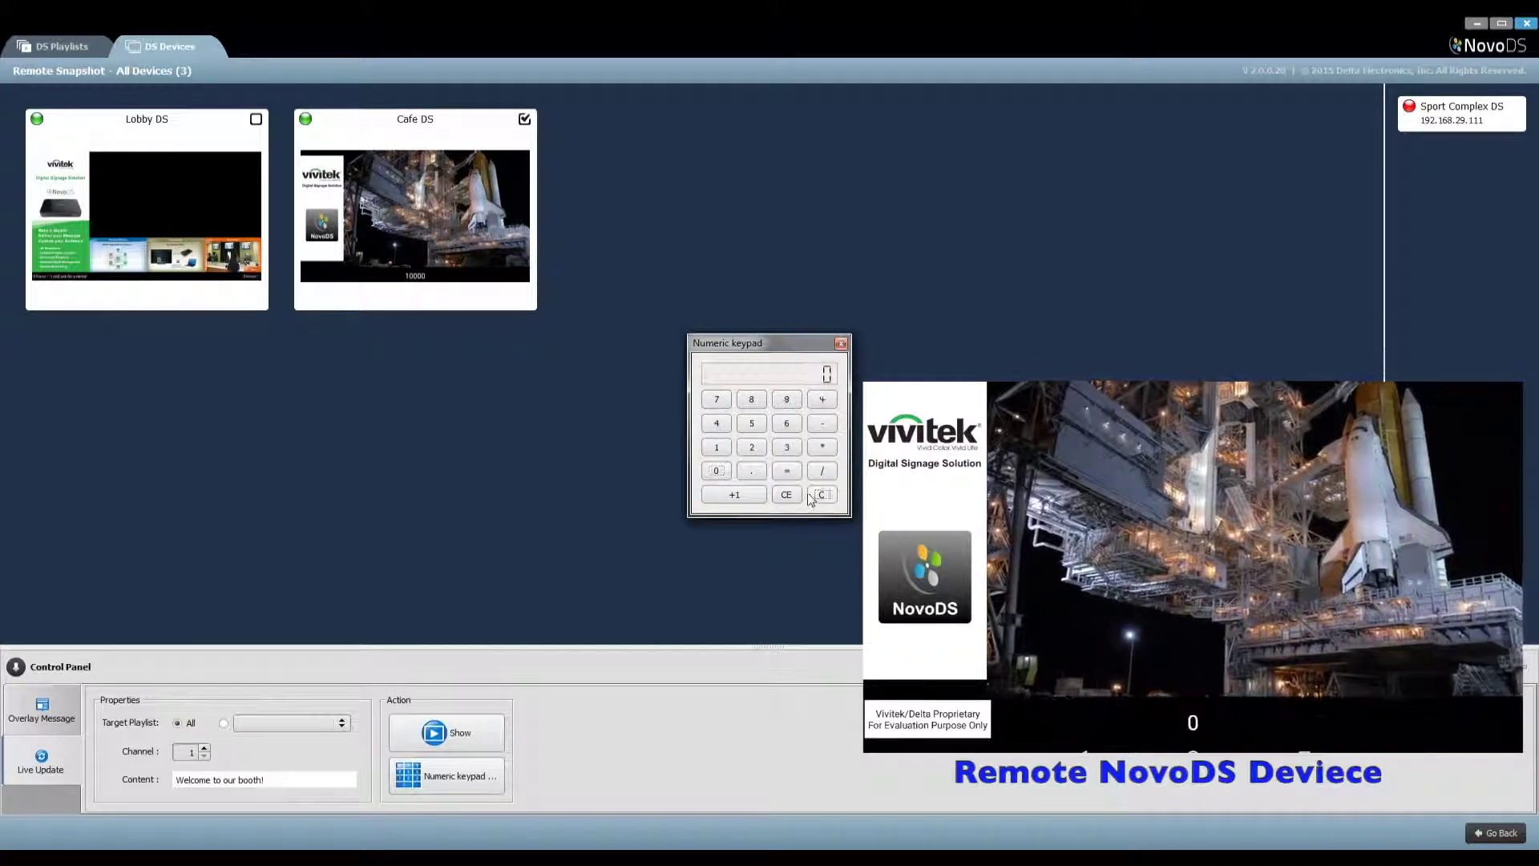
triple_click(746, 497)
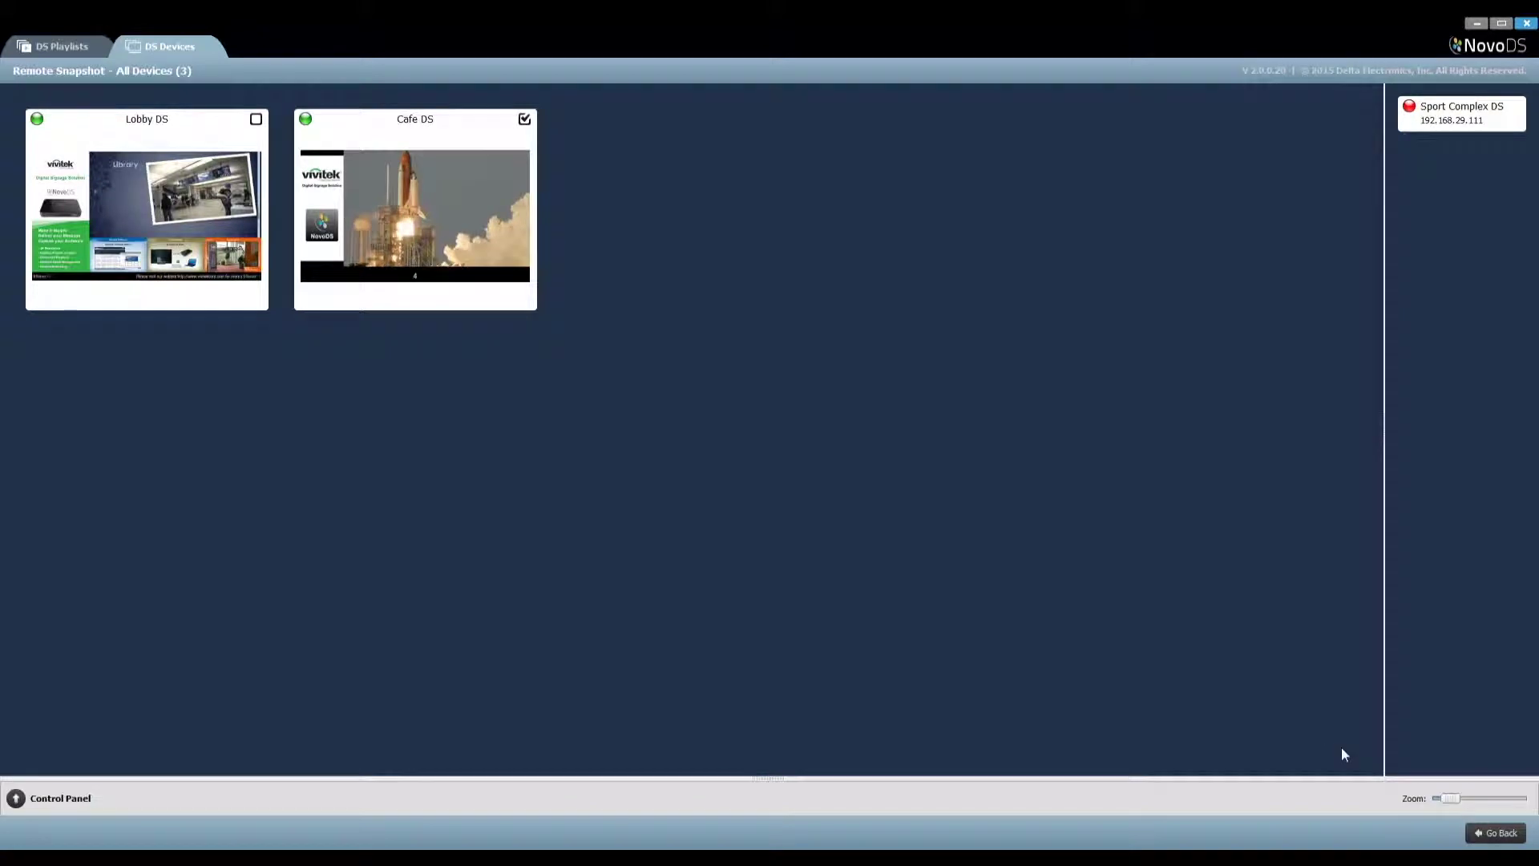
left_click(1498, 834)
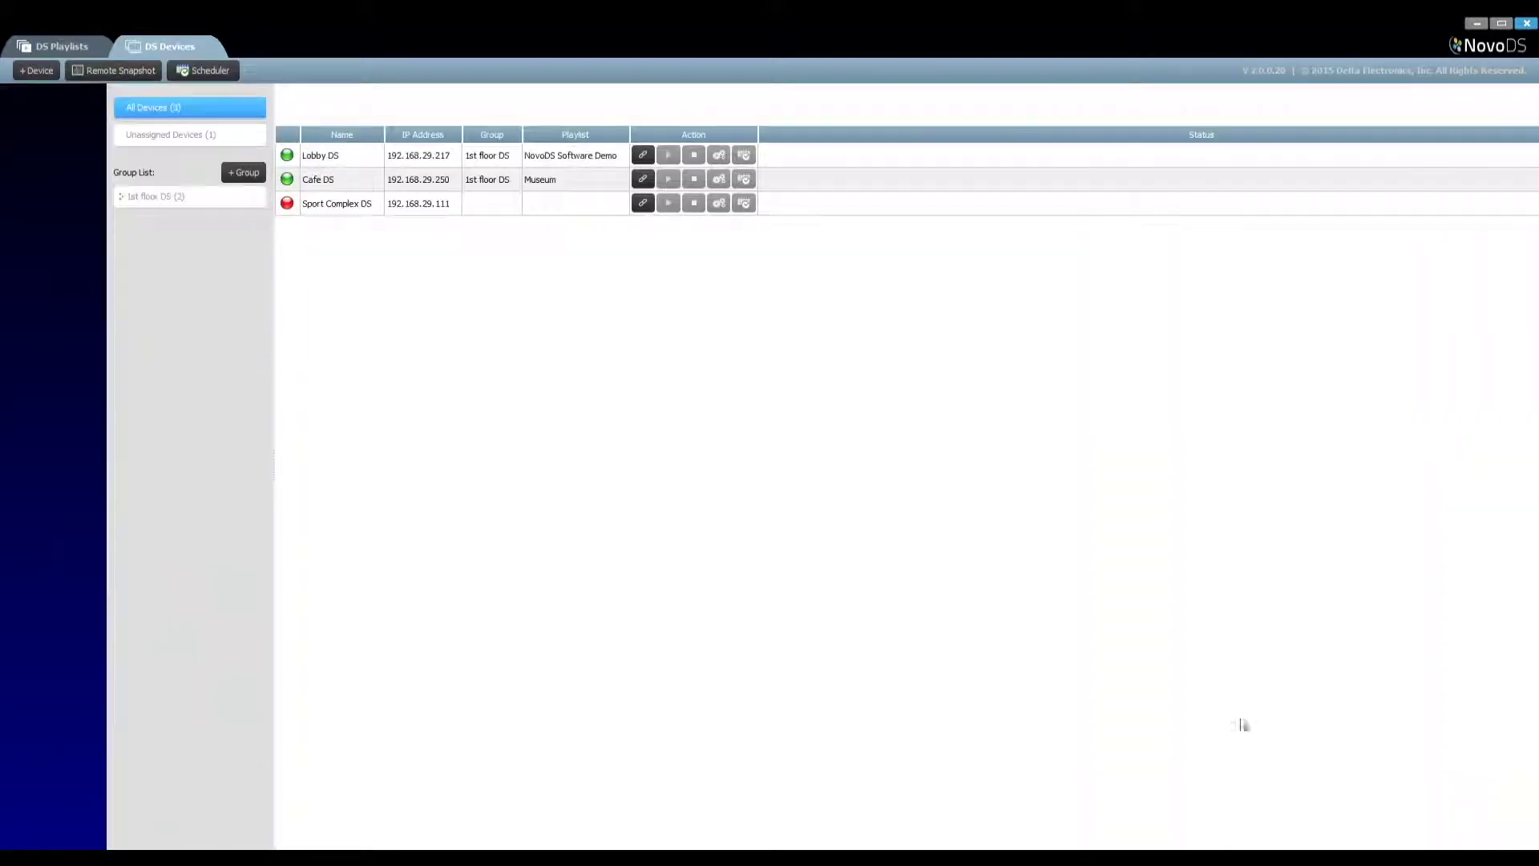